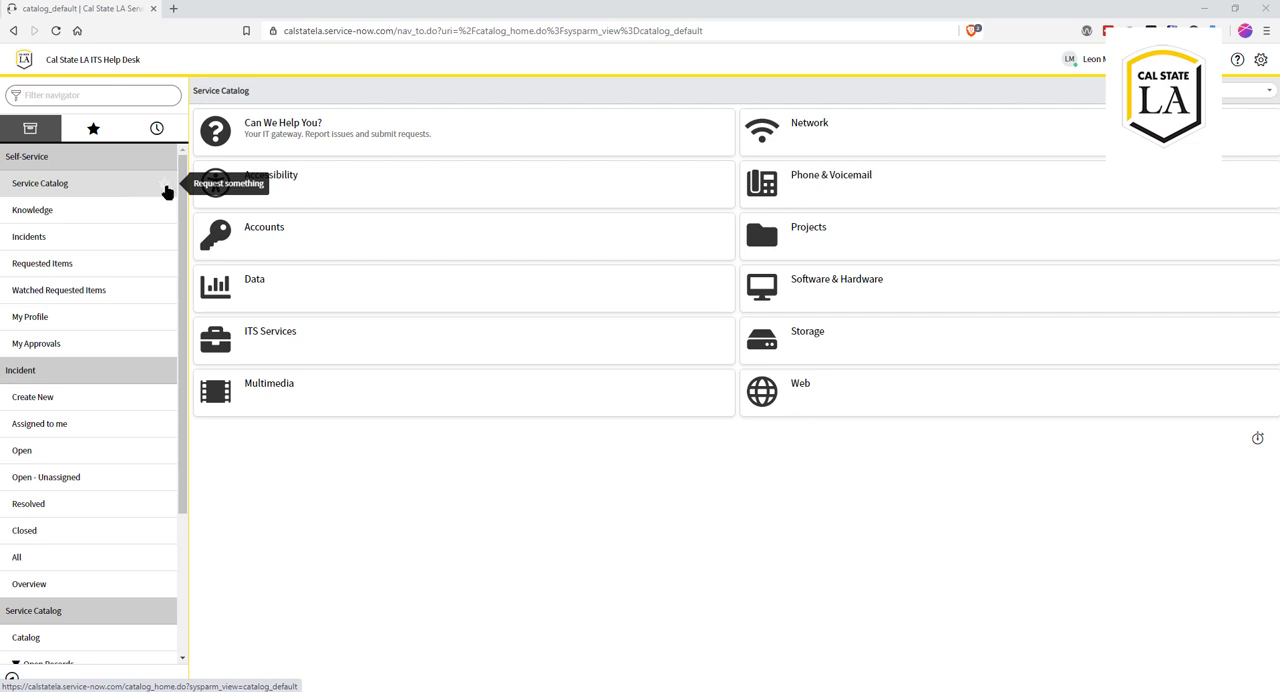
Step: Open the ICT Procurement Approval Request form from the Accessibility category of the service catalog
click(284, 178)
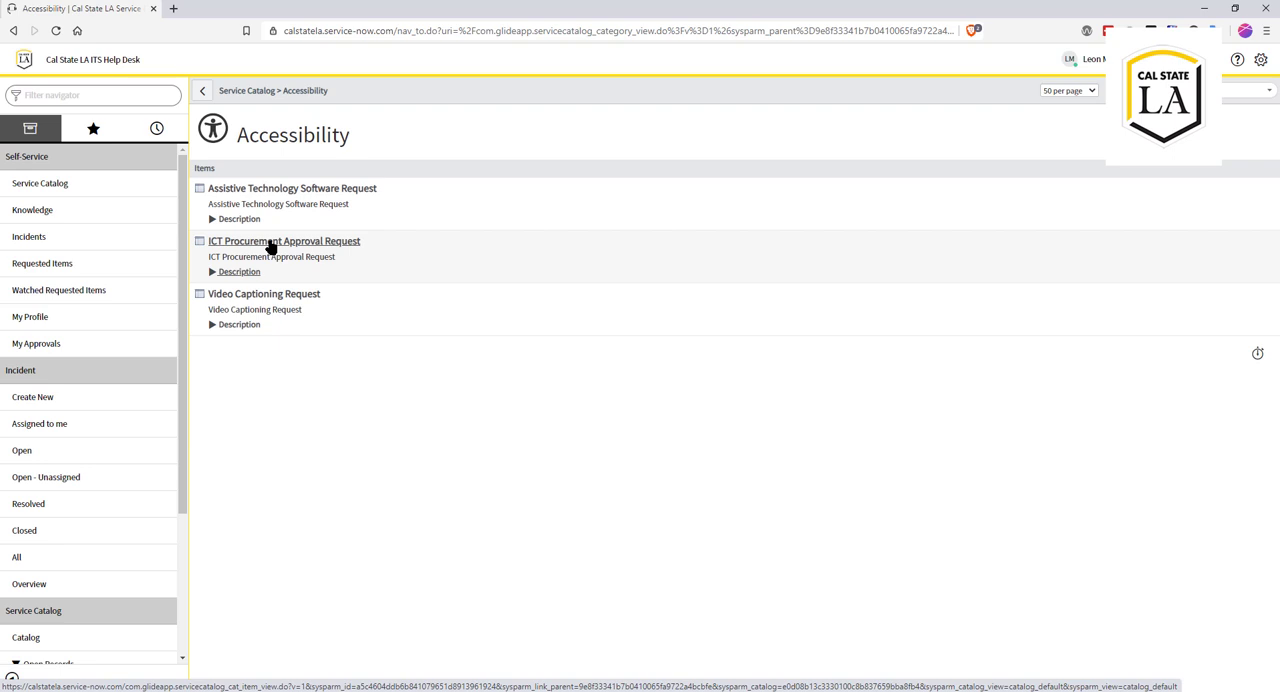
click(270, 246)
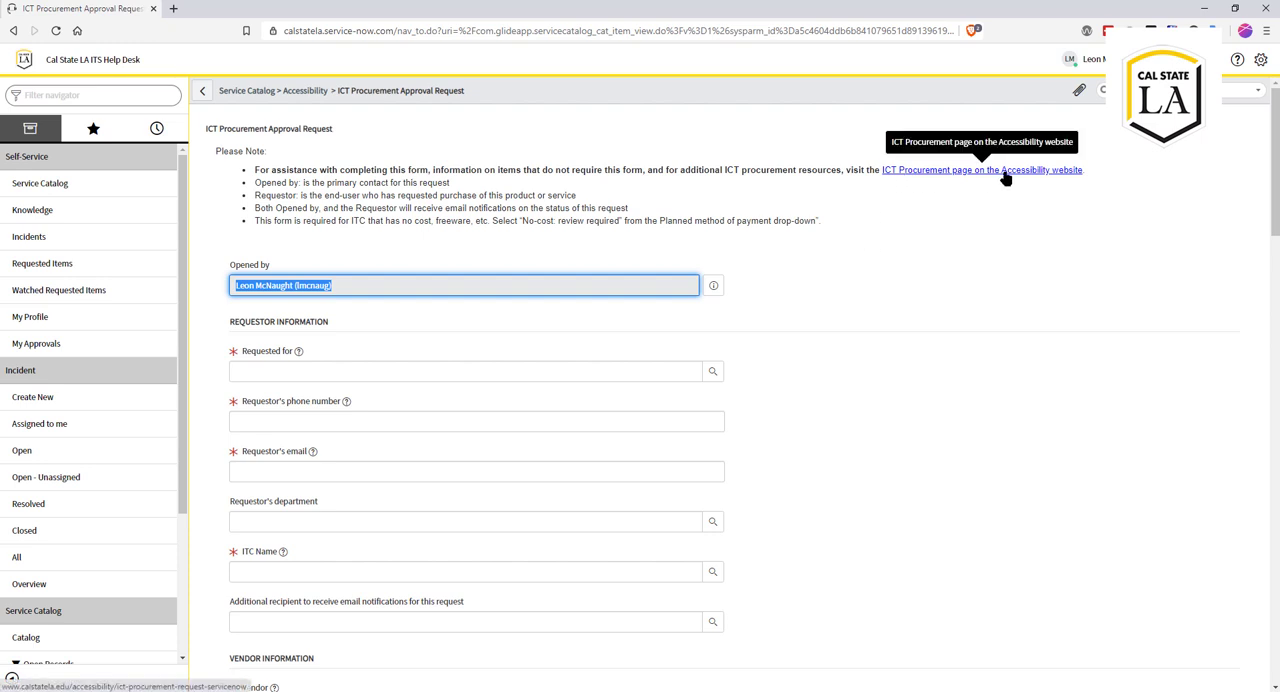
Step: Review the ICT Procurement help page on the Accessibility website linked from the form and close it
click(1055, 172)
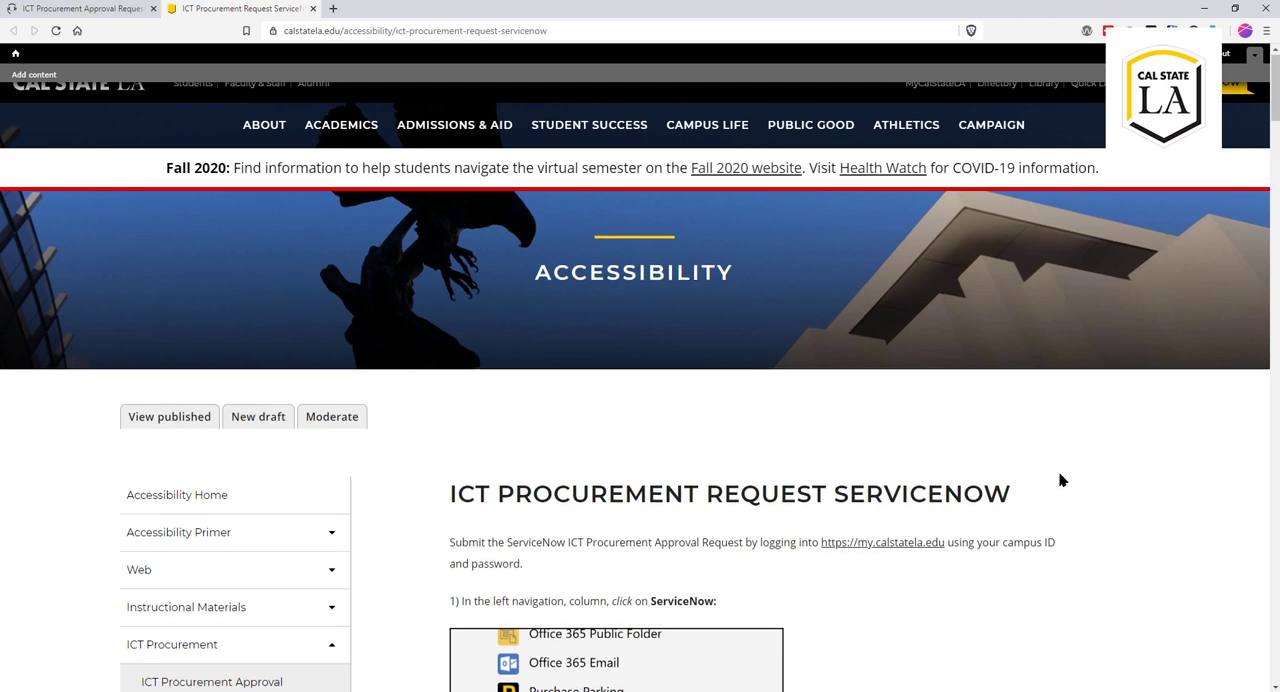
scroll(1060, 480, down, 3)
scroll(1060, 480, down, 1)
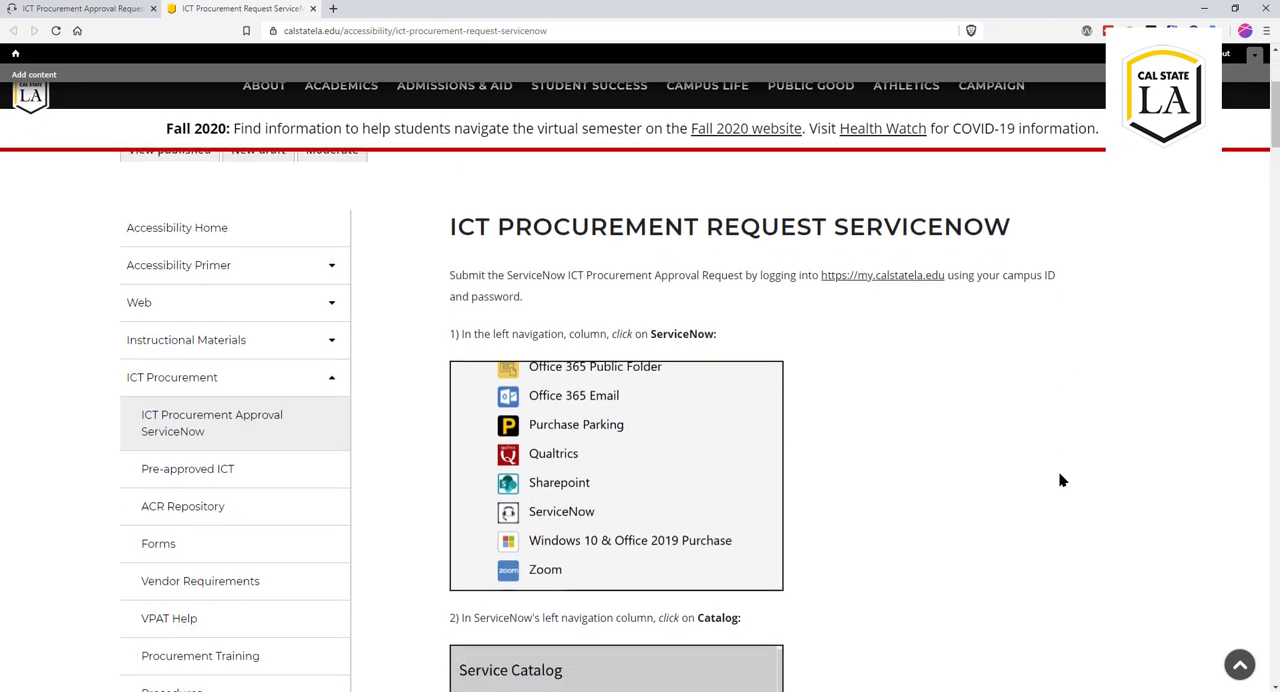
scroll(1060, 480, up, 1)
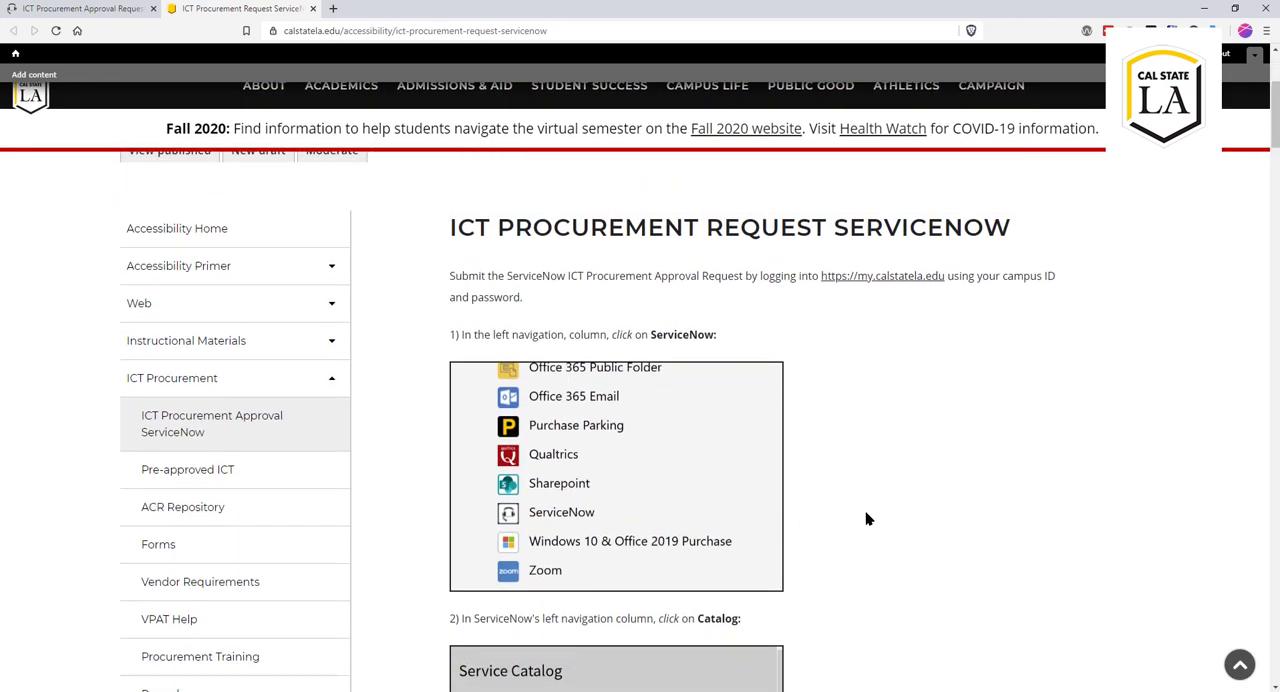
scroll(855, 487, down, 1)
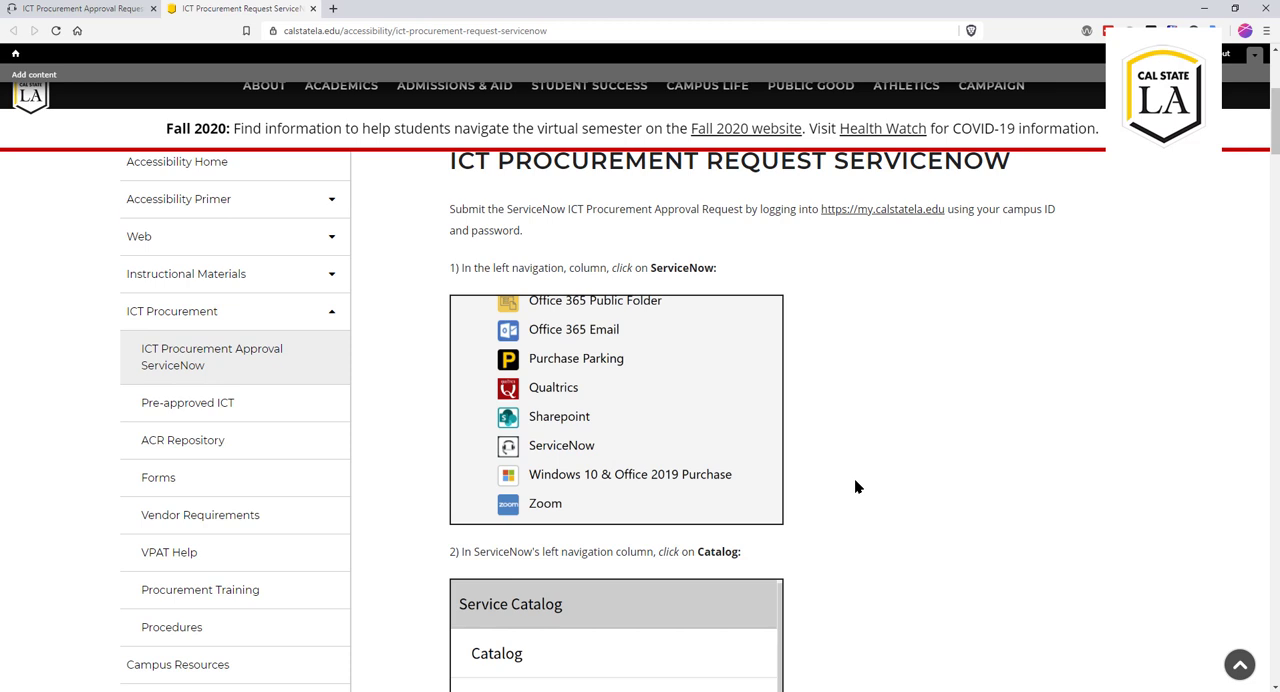
scroll(855, 487, down, 1)
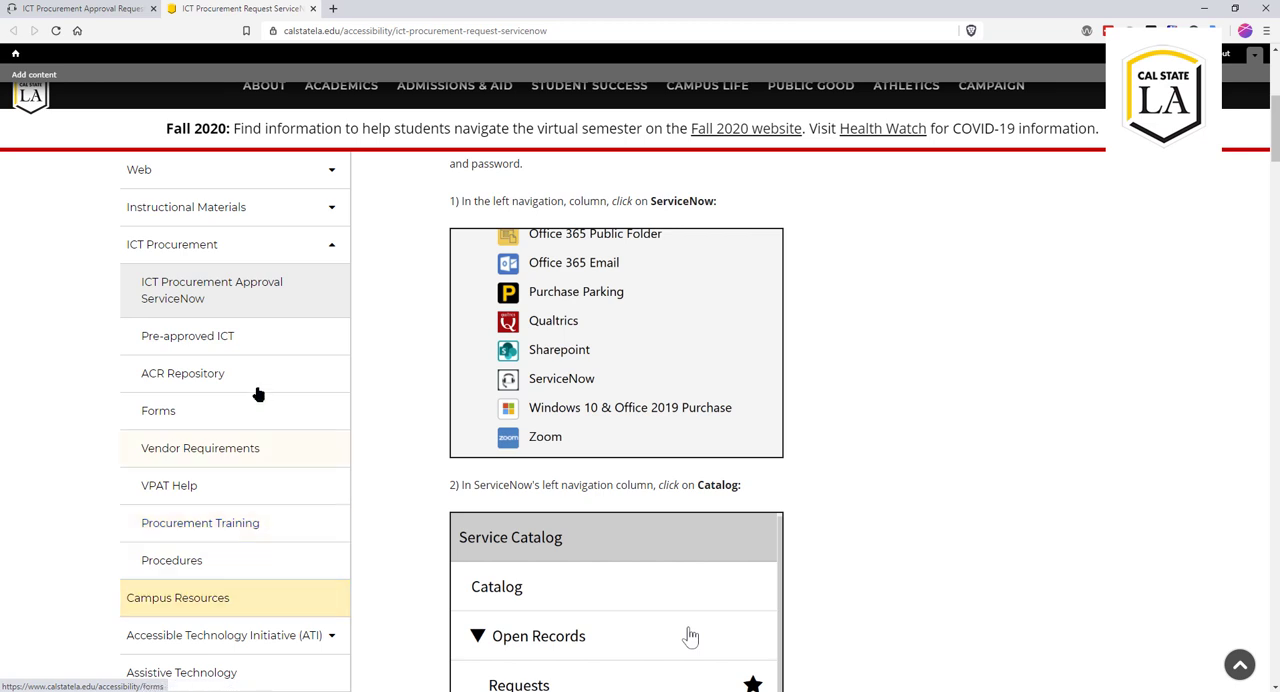
click(313, 9)
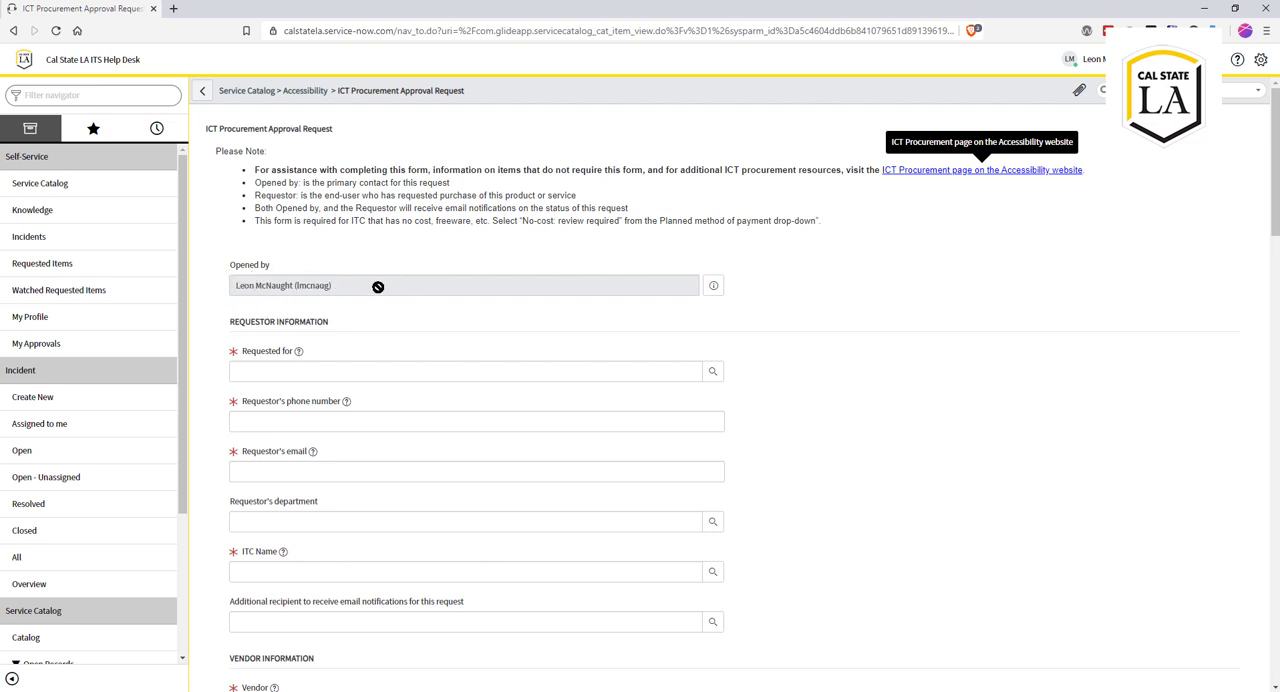
Step: Look up the requestor by first name and select their record for the Requested for field
click(284, 373)
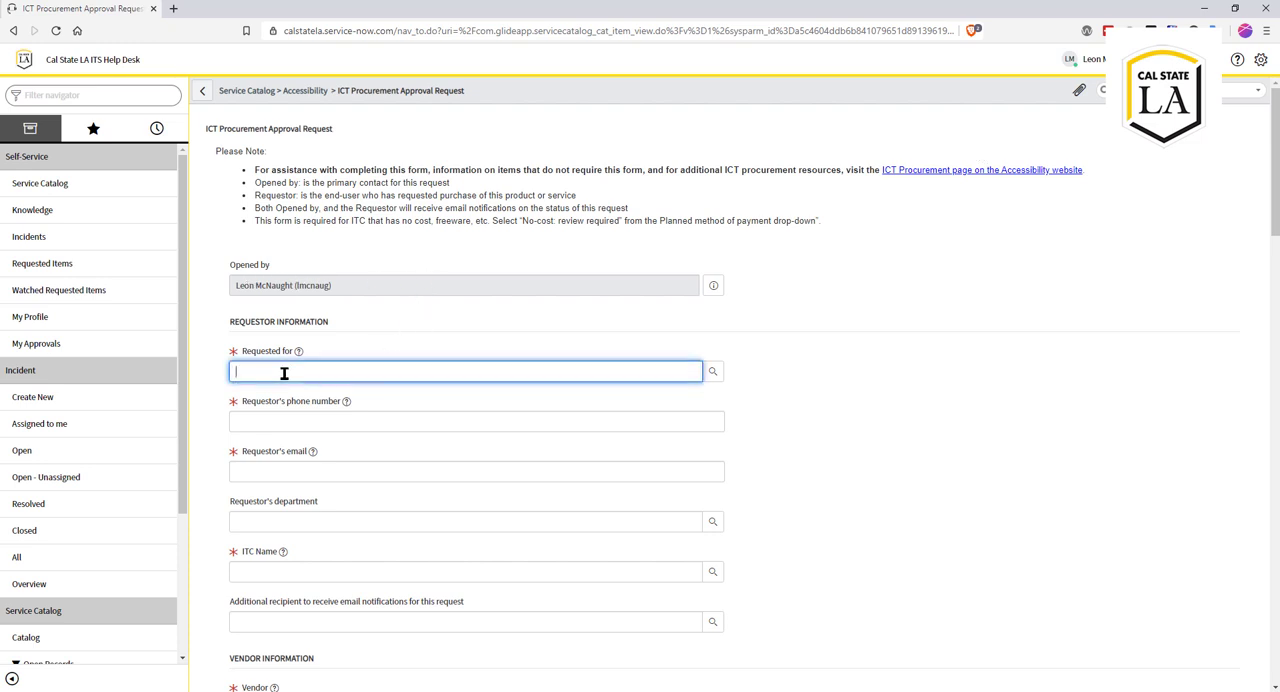
text(leon)
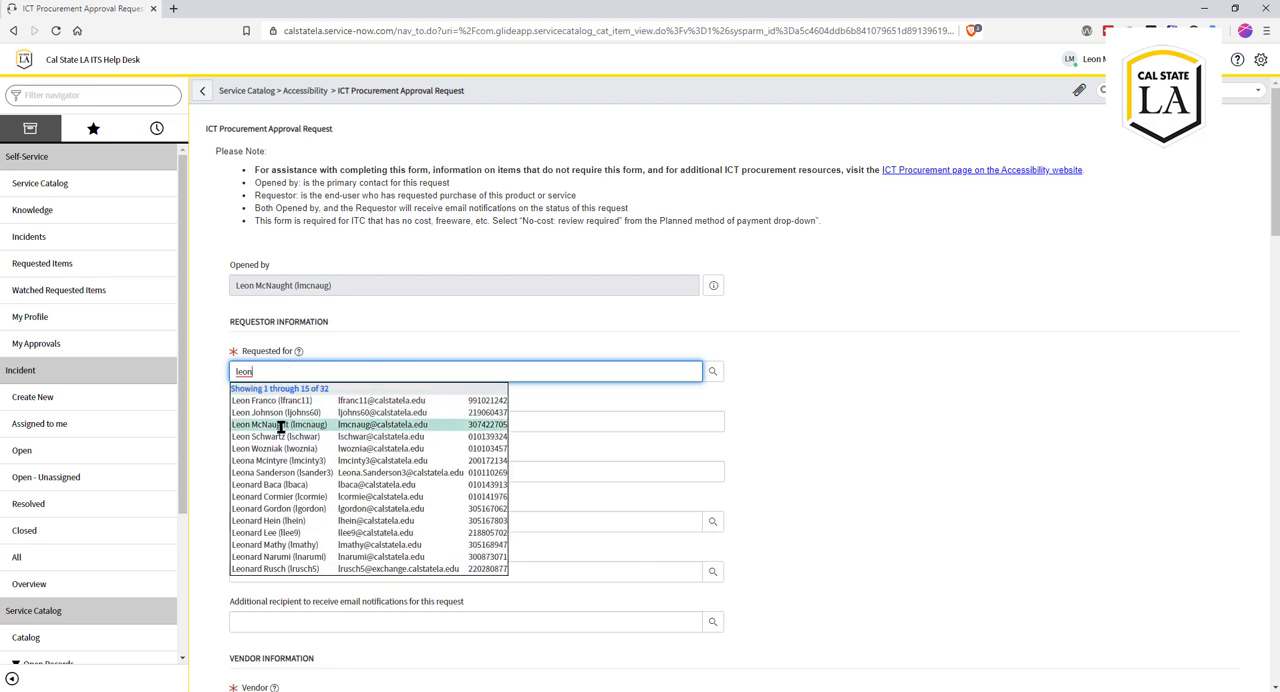
click(280, 425)
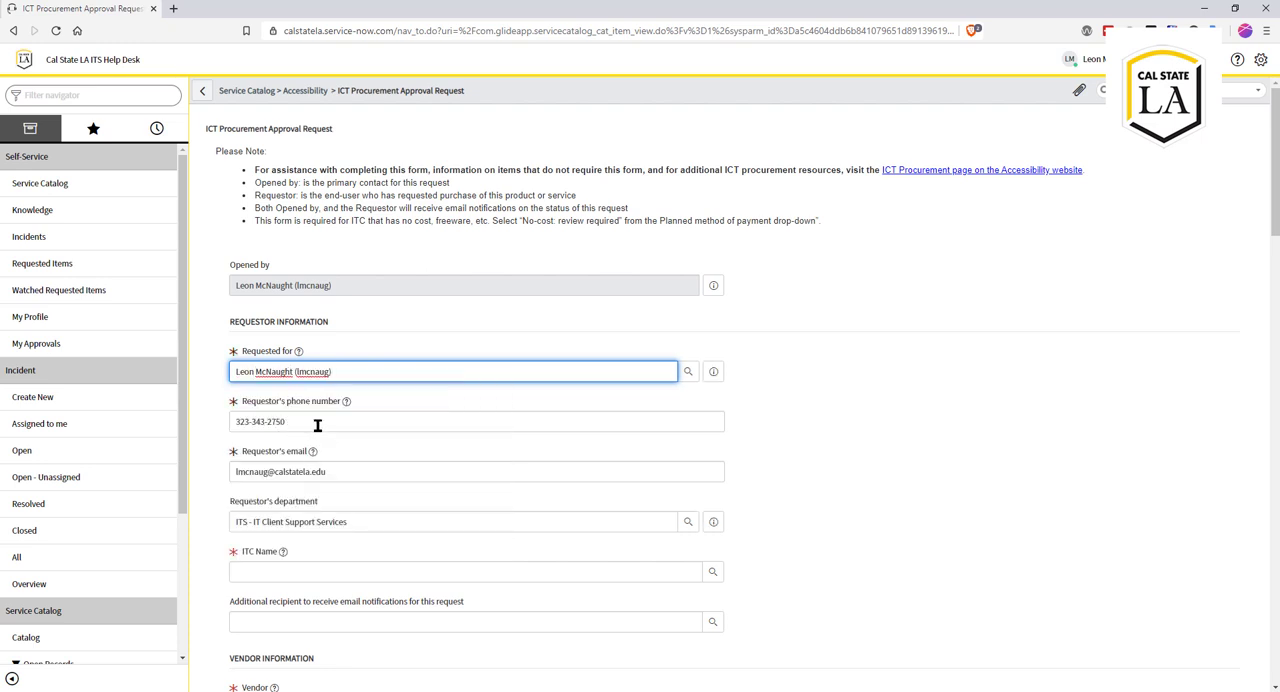
Step: Look up the ITC by name and select the matching person for the ITC Name field
scroll(317, 427, down, 2)
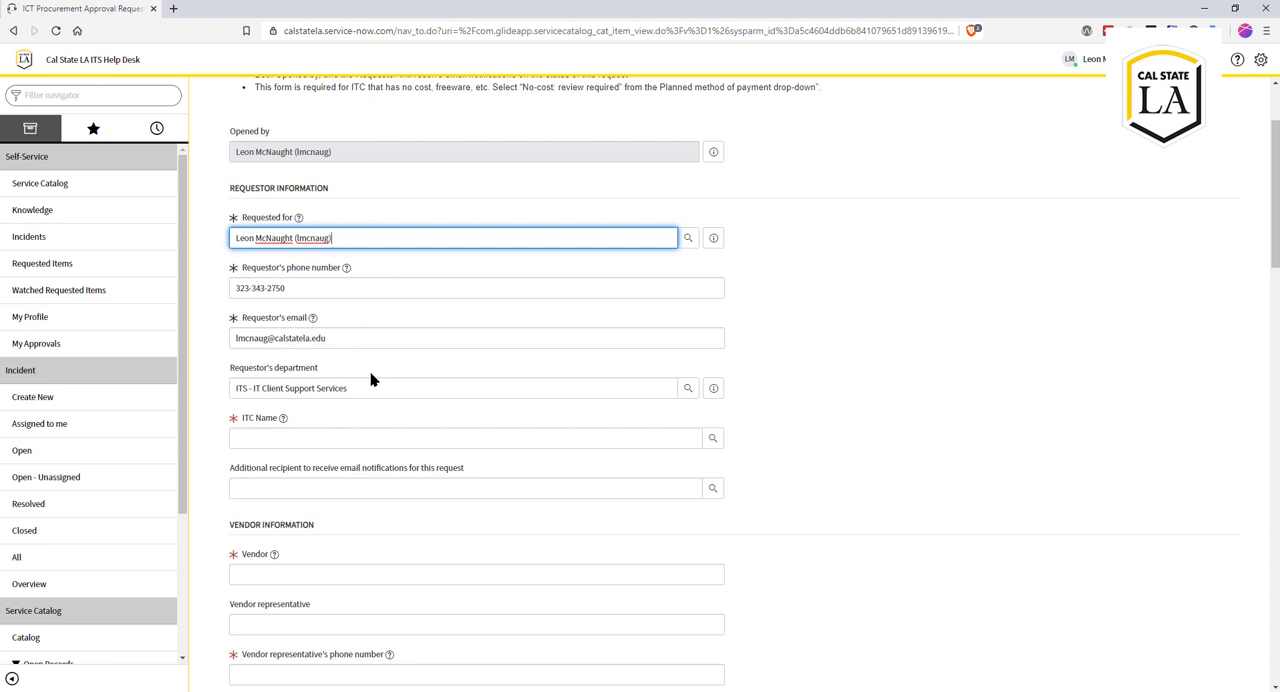
scroll(340, 376, down, 1)
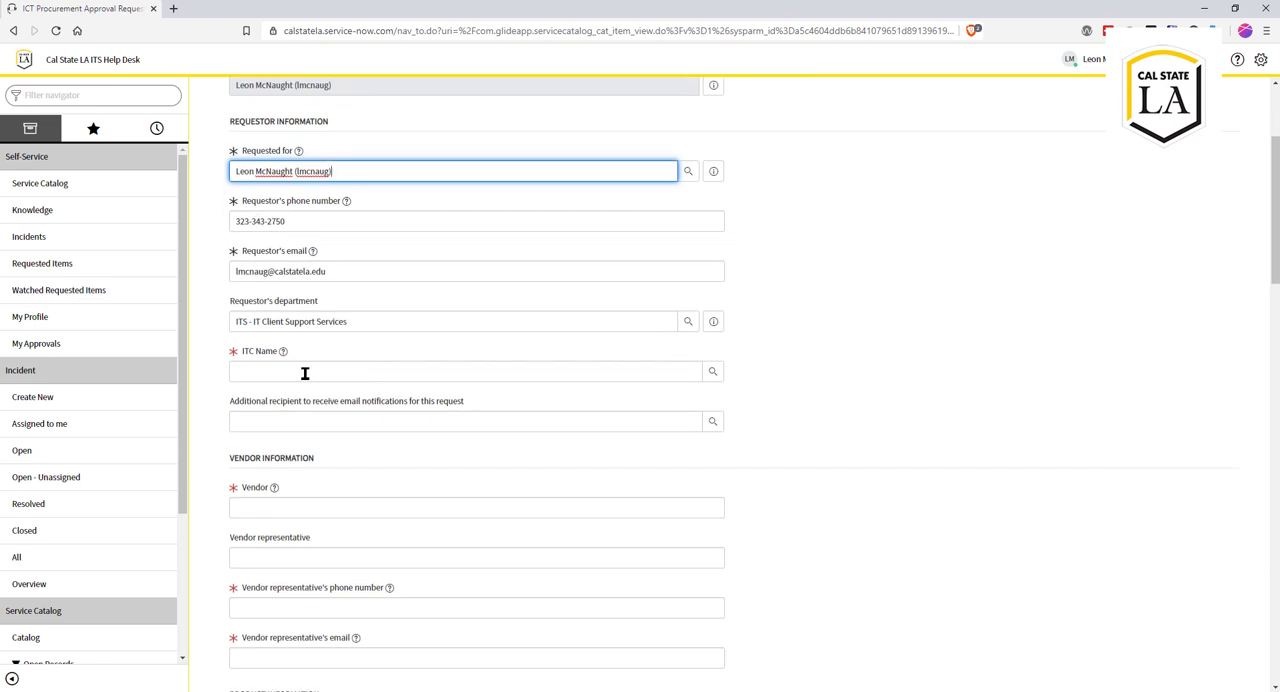
click(305, 373)
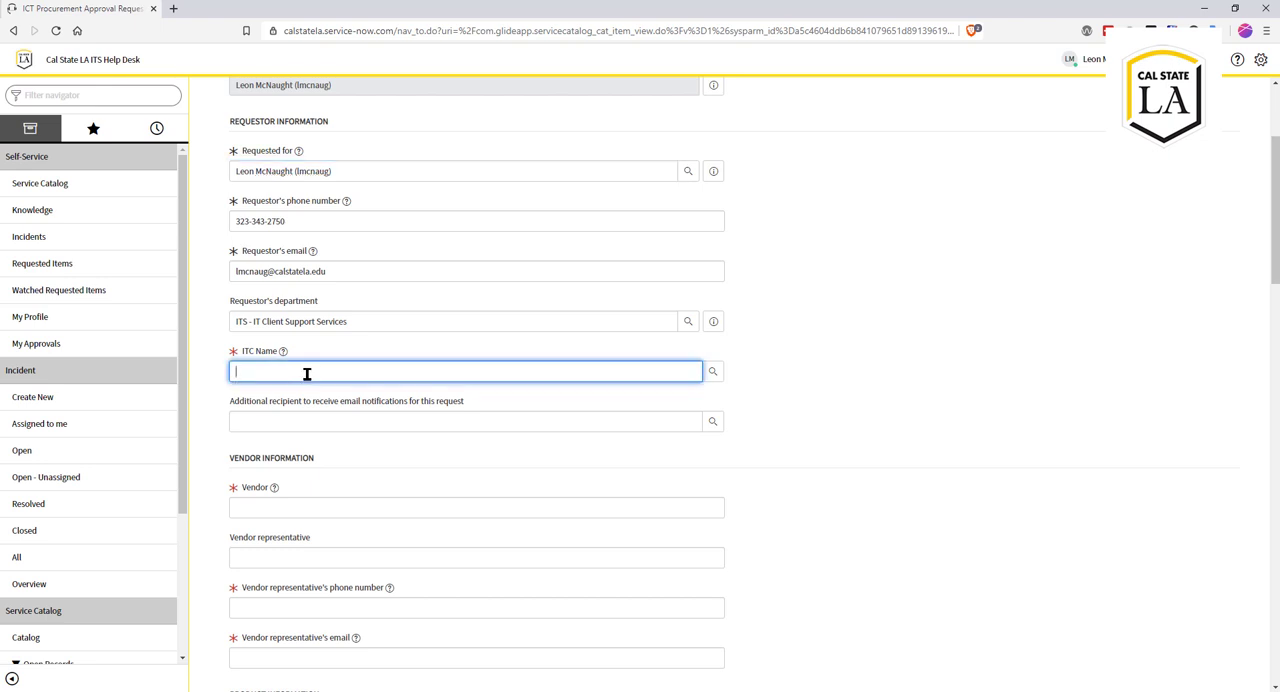
text(do)
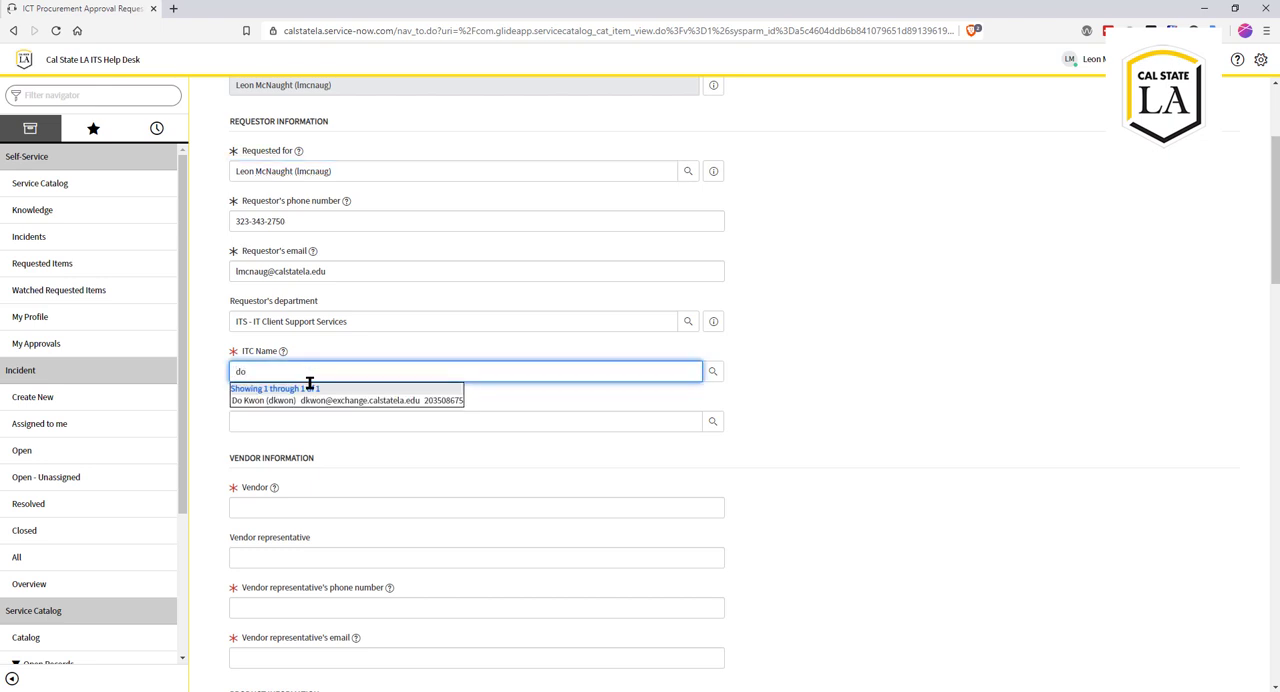
click(314, 400)
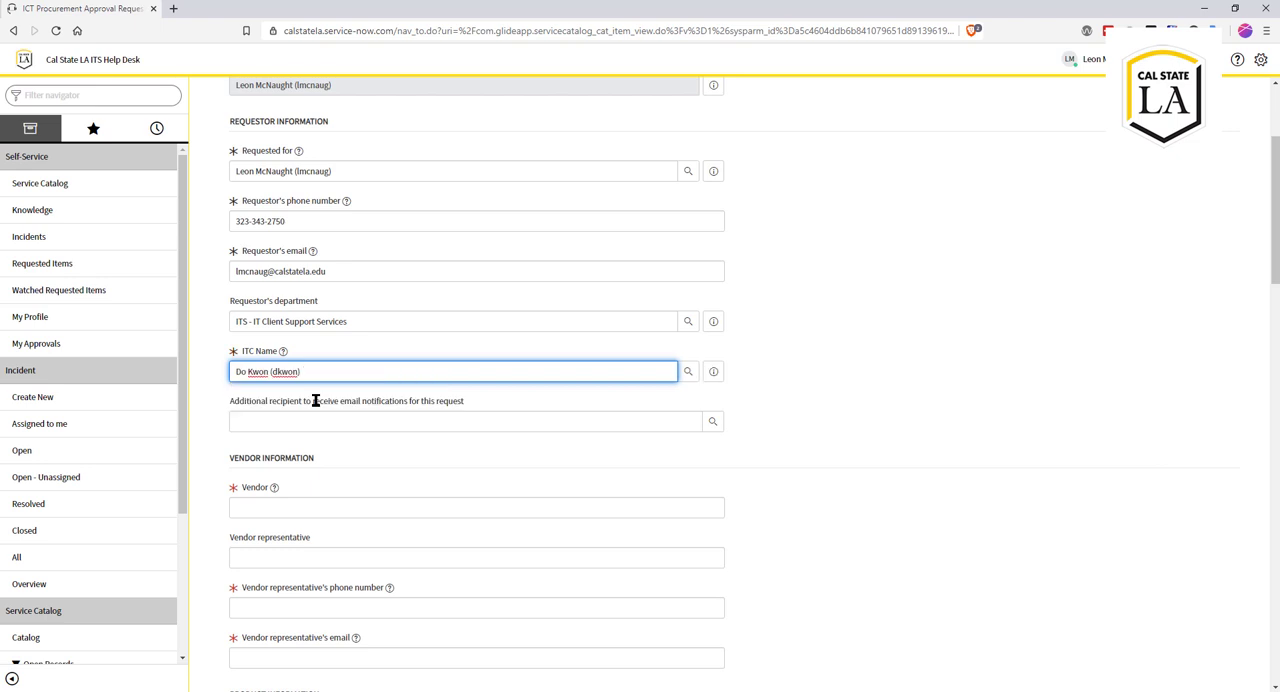
Step: Set the vendor to CommonLook and fill in the vendor representative's name
scroll(320, 390, down, 1)
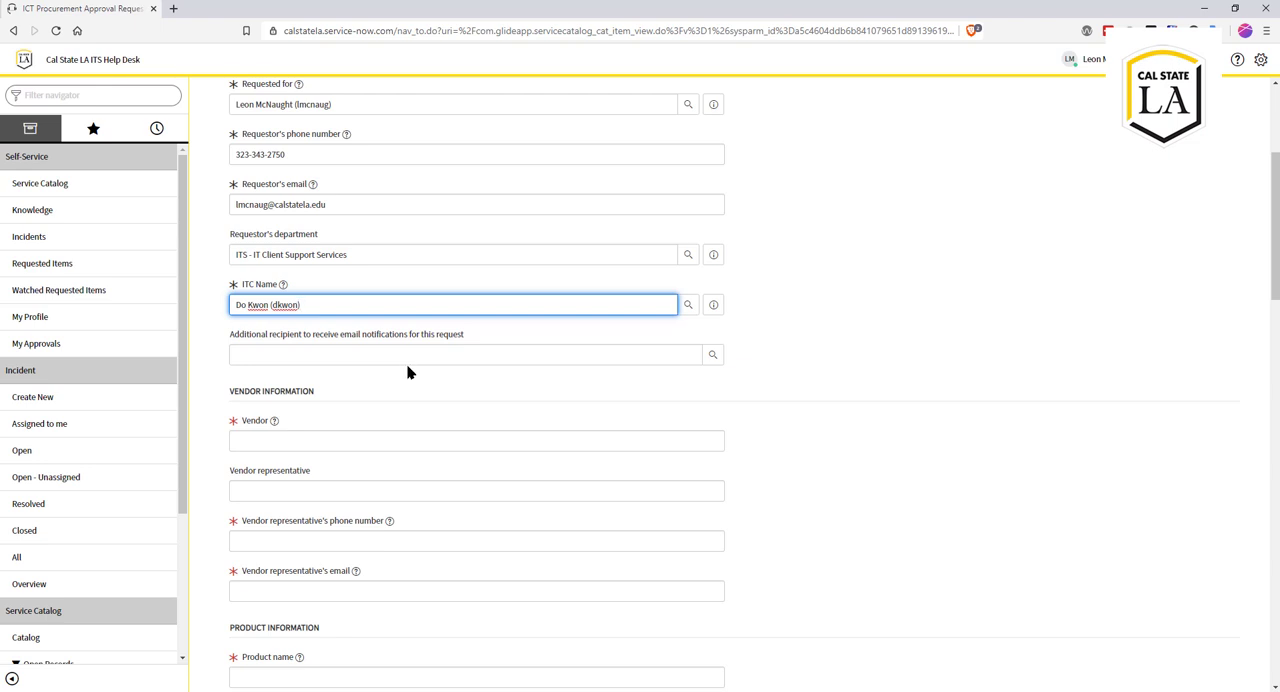
scroll(407, 361, down, 3)
scroll(407, 366, down, 1)
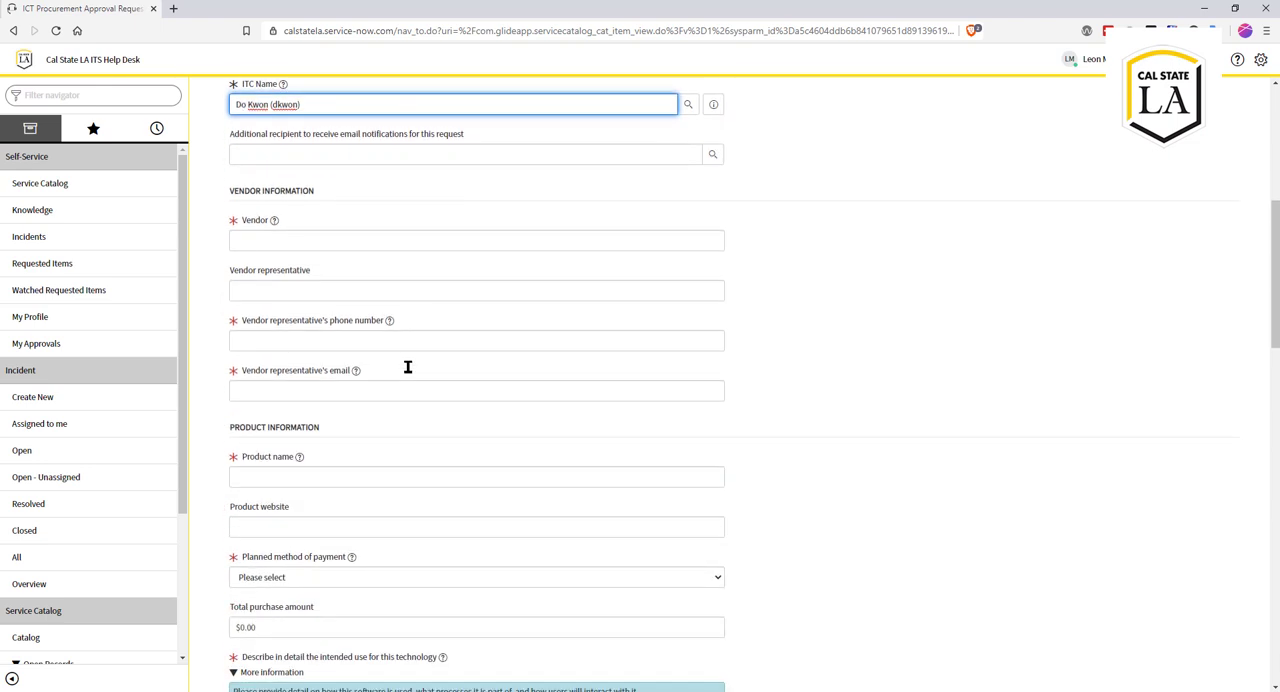
click(259, 240)
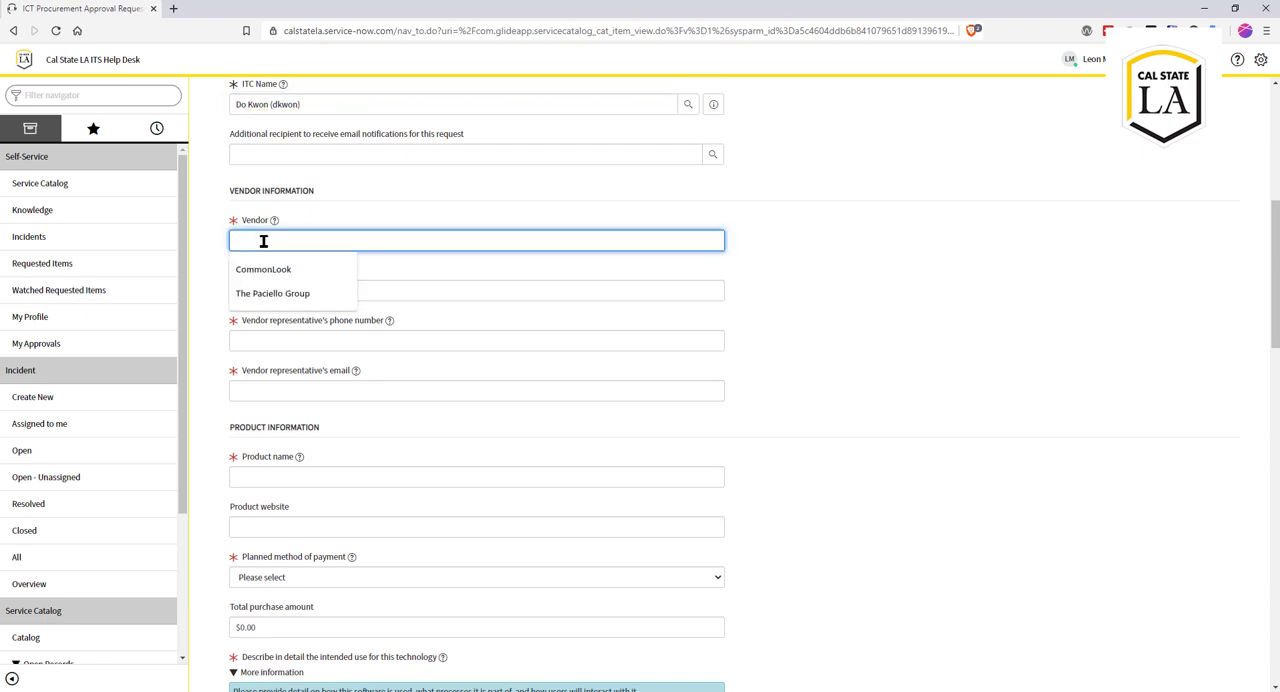
click(272, 271)
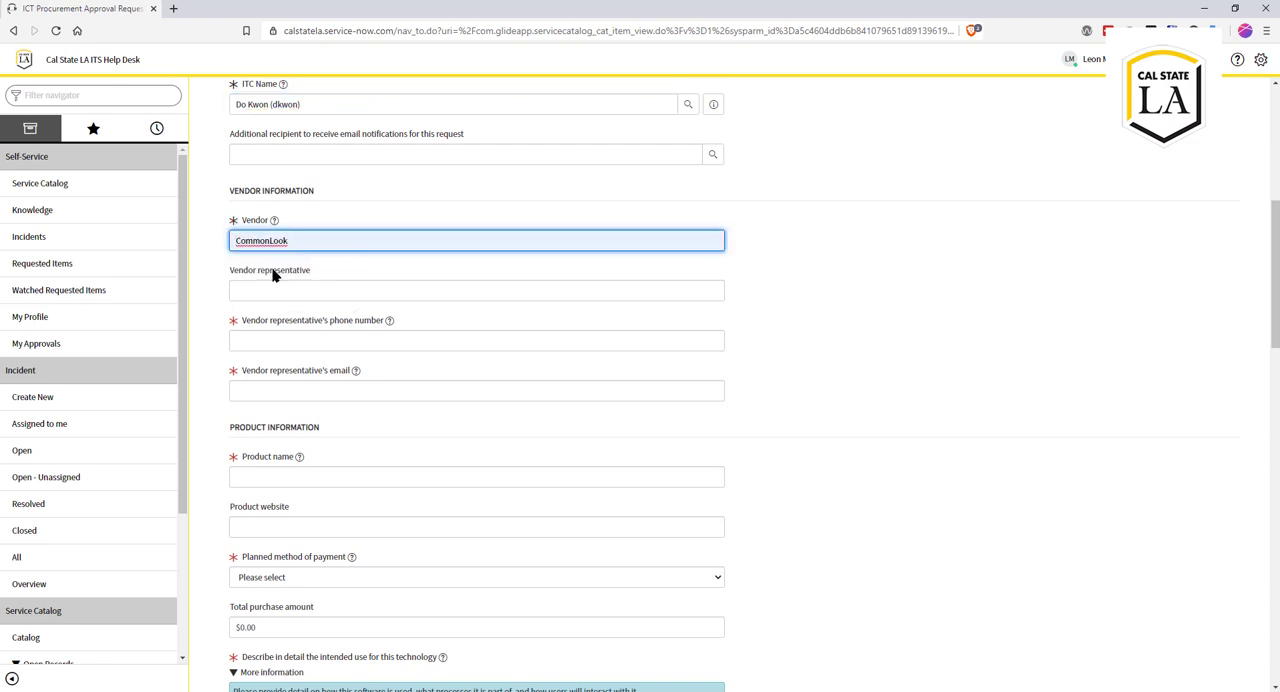
click(321, 291)
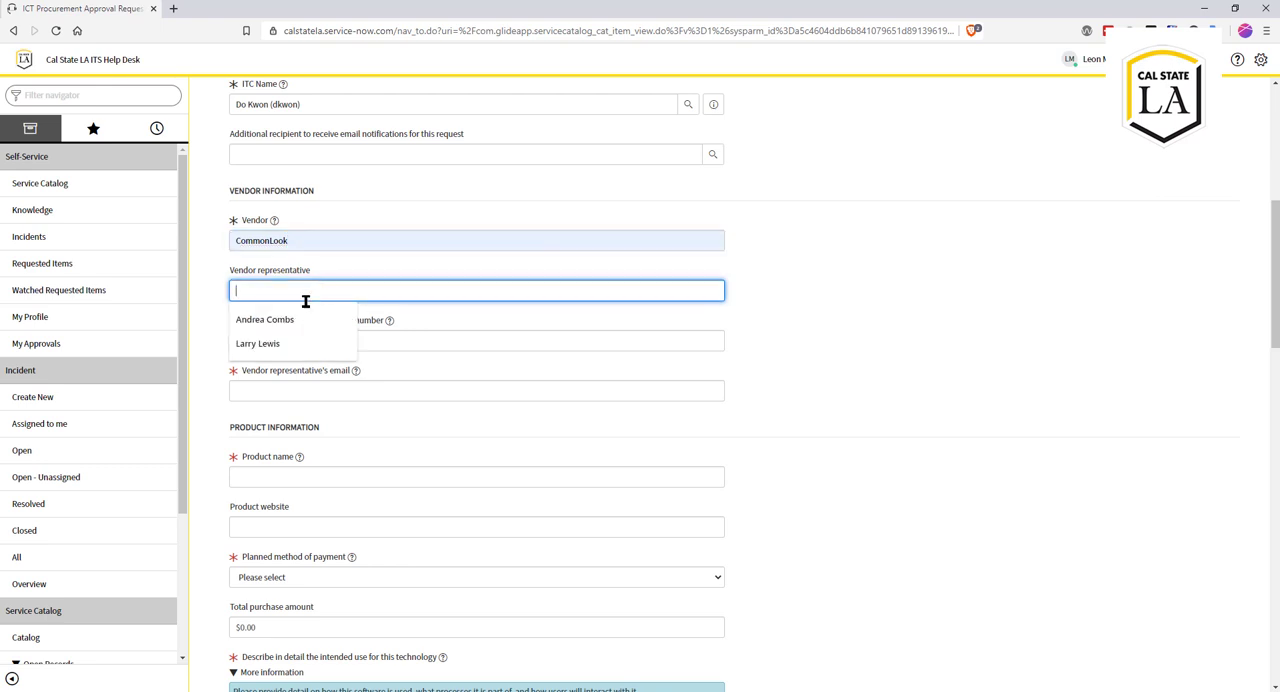
click(288, 320)
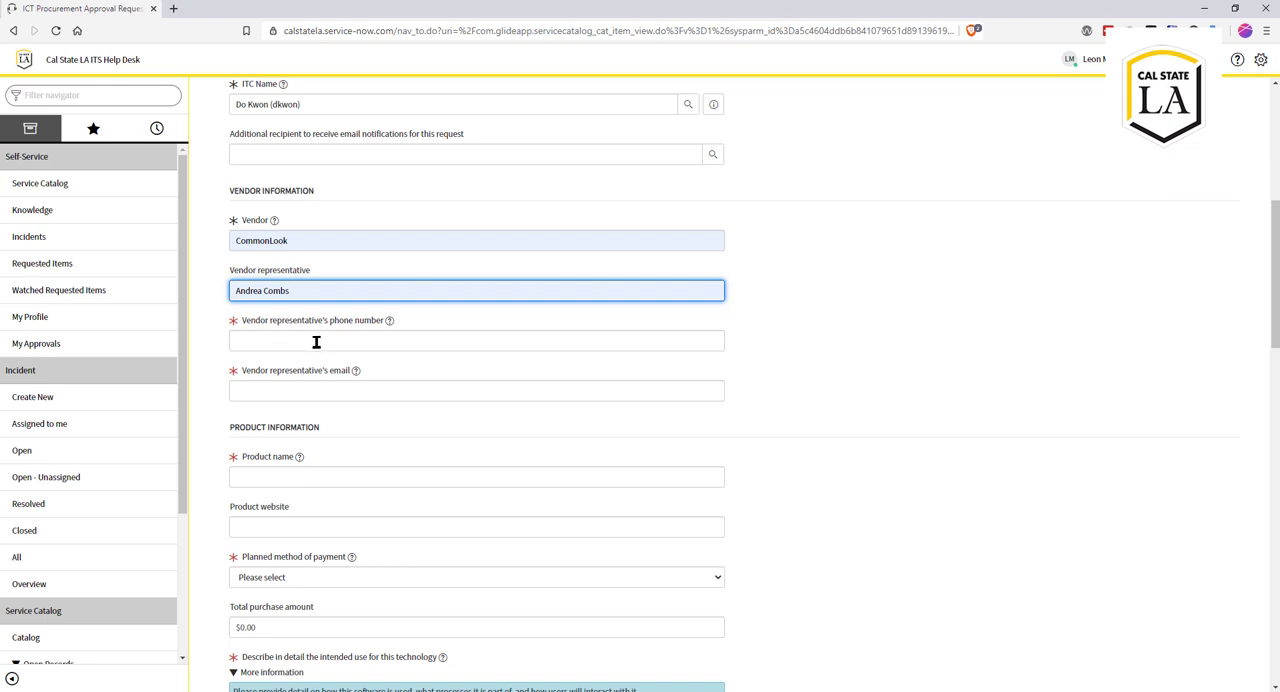
Step: Enter the vendor representative's email address in the Vendor representative's phone number field
click(293, 343)
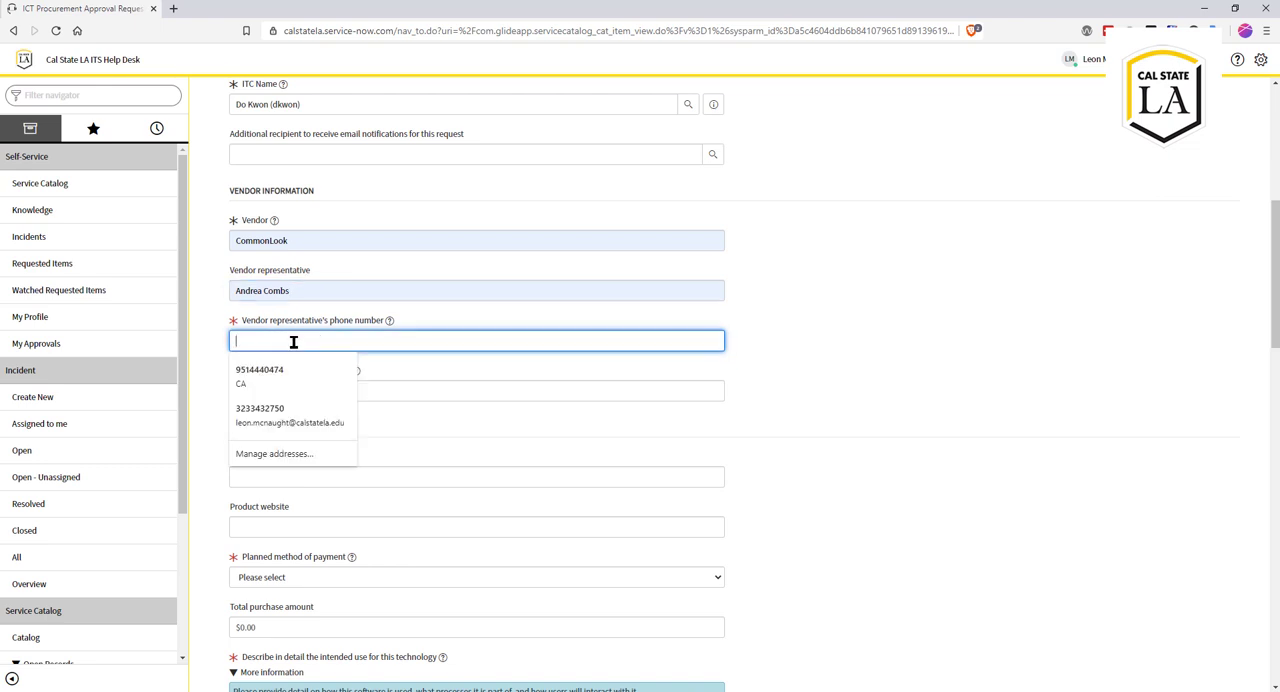
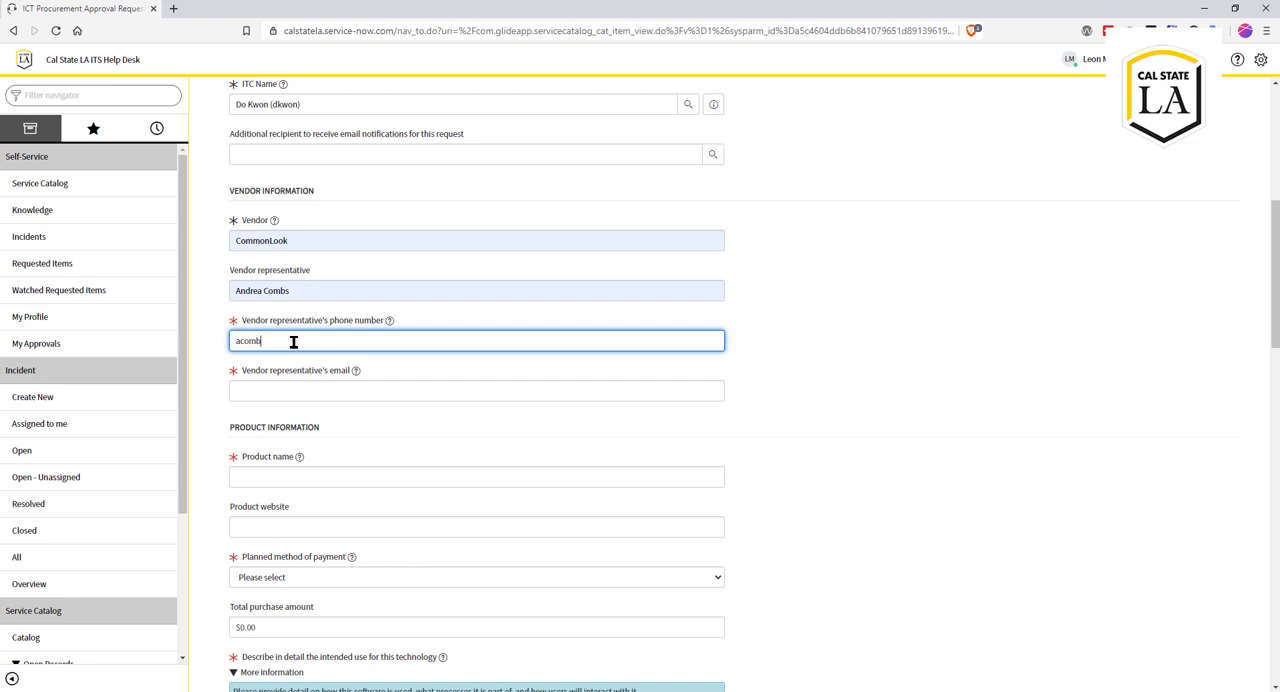
Step: Move the email address from the phone number field to the Vendor representative's email field
click(332, 393)
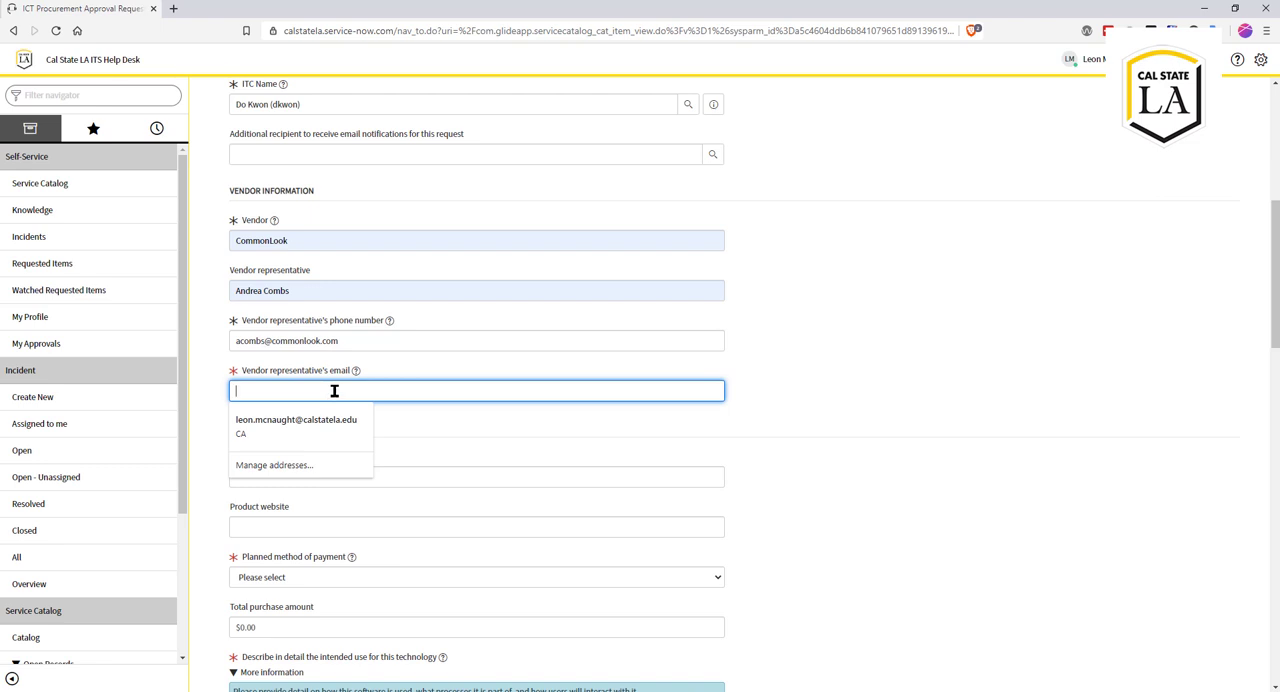
click(350, 337)
drag(350, 337, 272, 356)
right_click(271, 340)
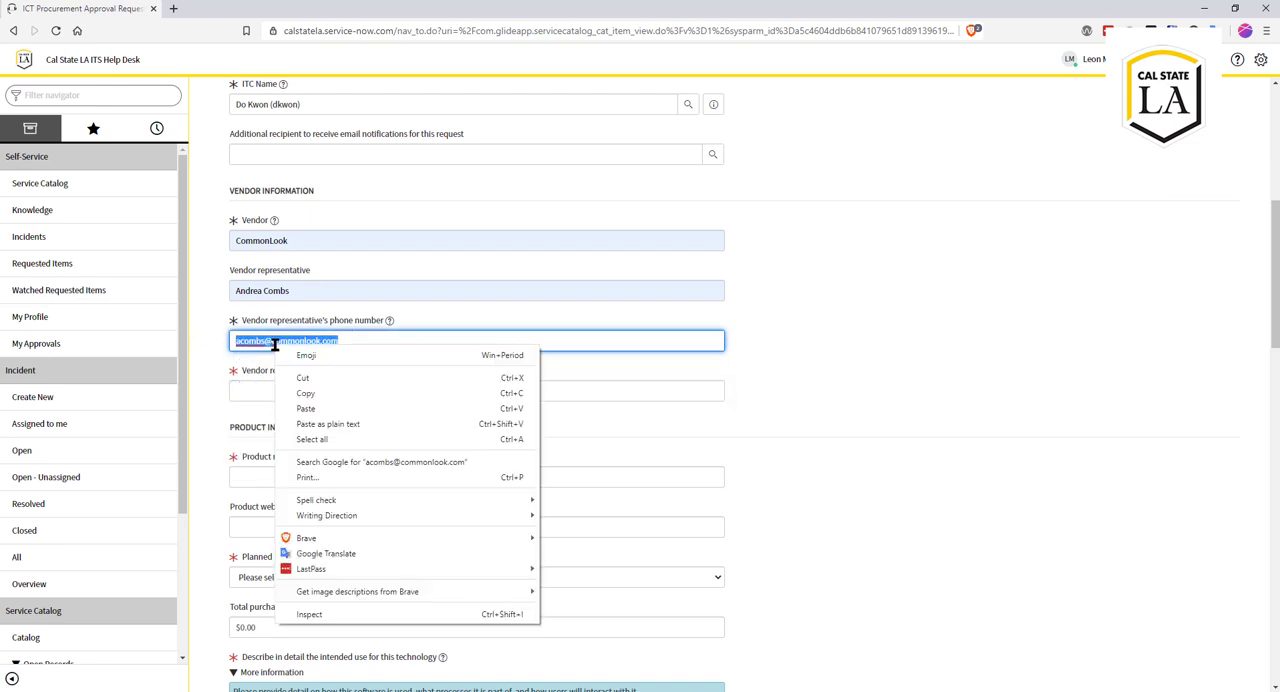
click(282, 375)
click(279, 385)
right_click(277, 390)
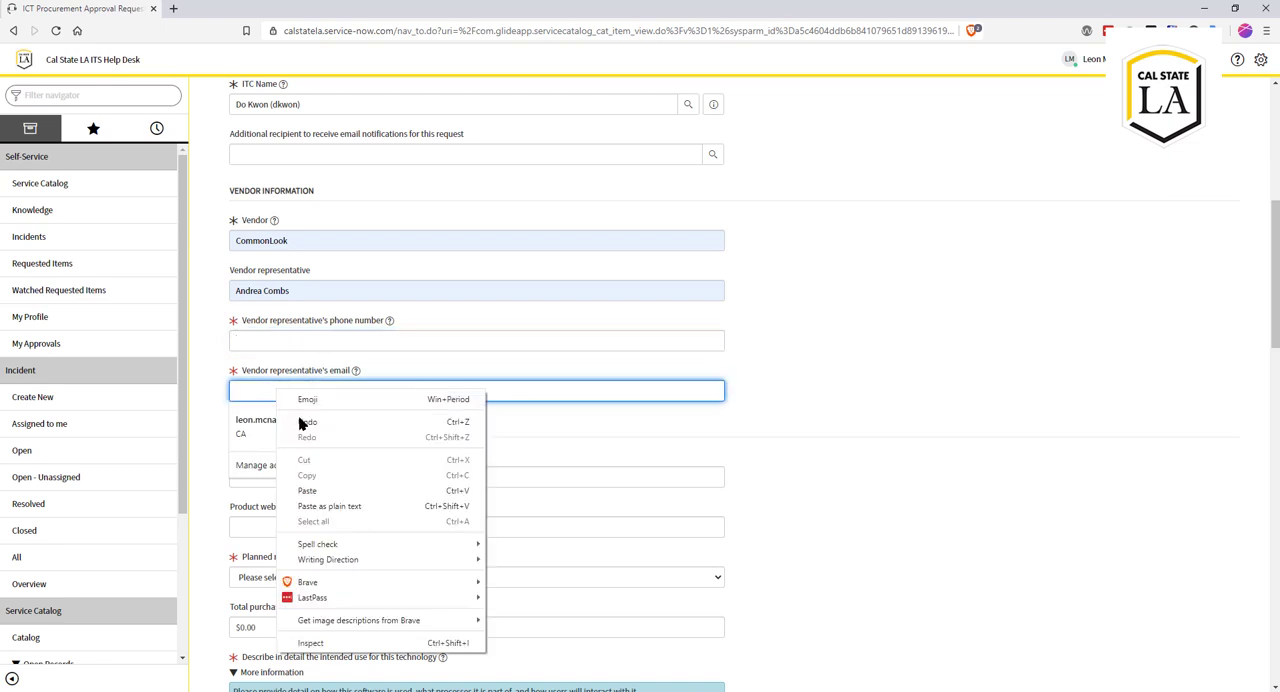
Step: Enter the vendor representative's phone number in its field
click(272, 340)
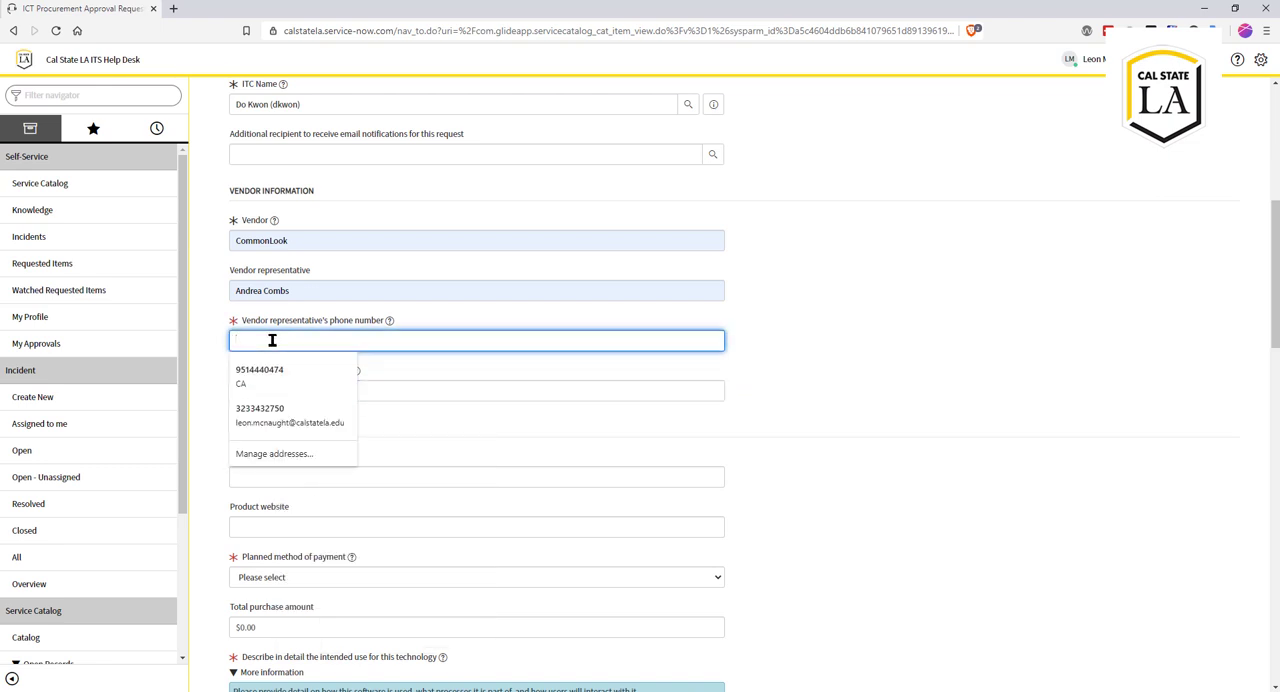
text(800)
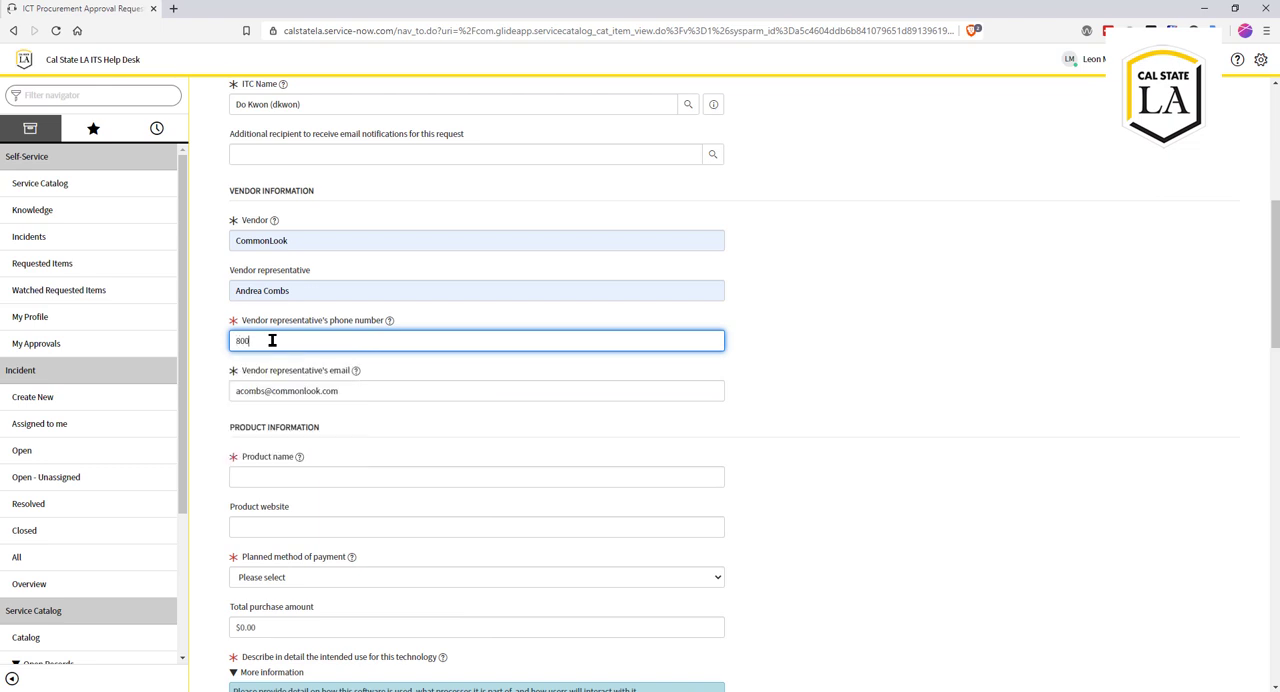
text(-555-1212)
Step: Set the product name to Commonlook Suite (includes CommonLook Office and PDF) and the product website to commonlook.com
click(296, 477)
scroll(414, 471, down, 2)
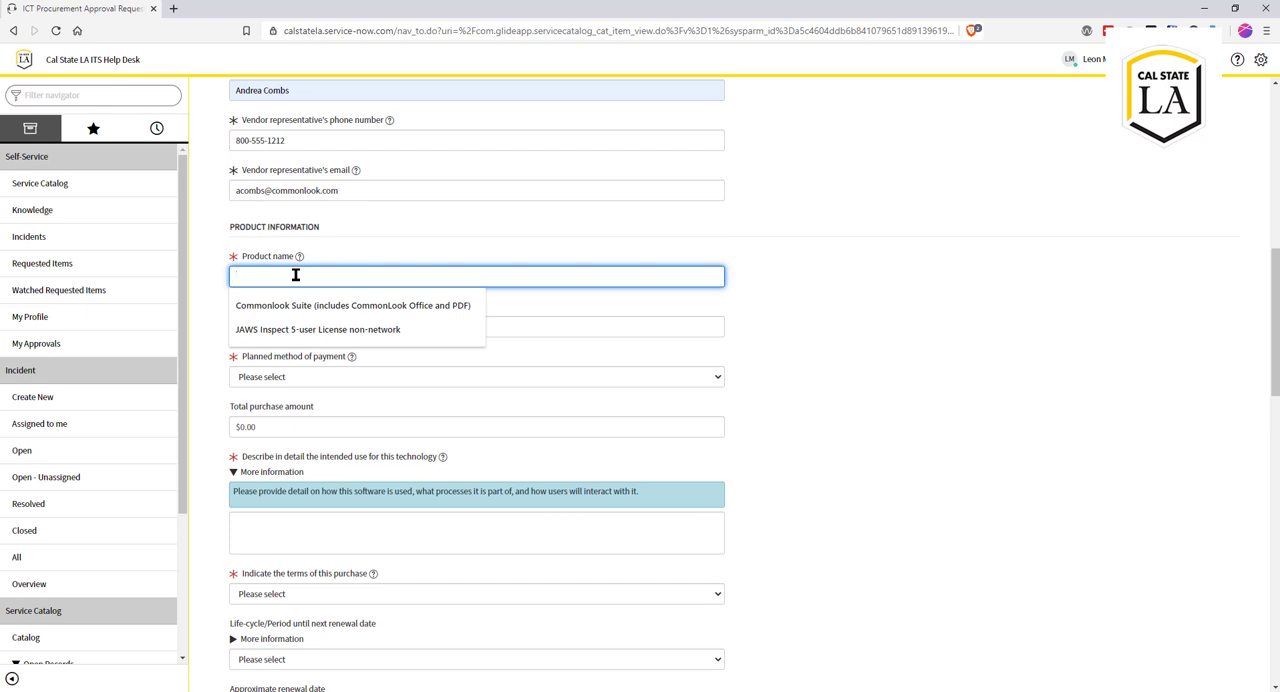
click(299, 305)
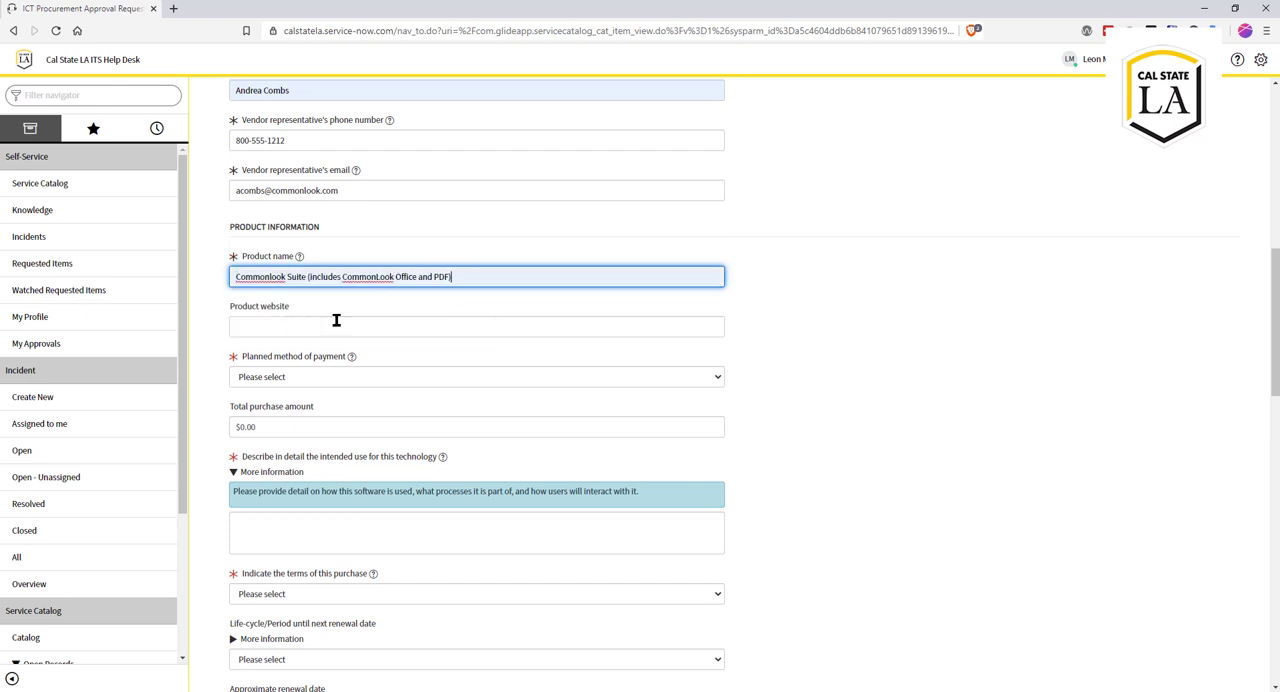
click(322, 323)
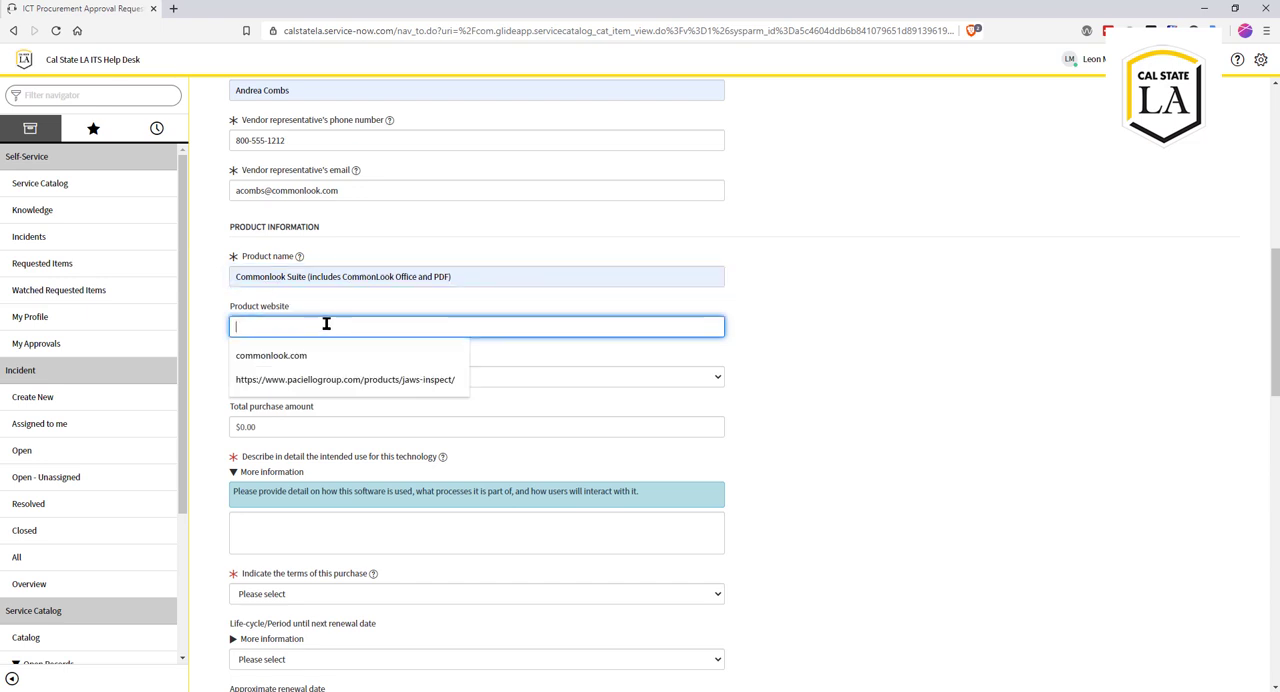
click(306, 356)
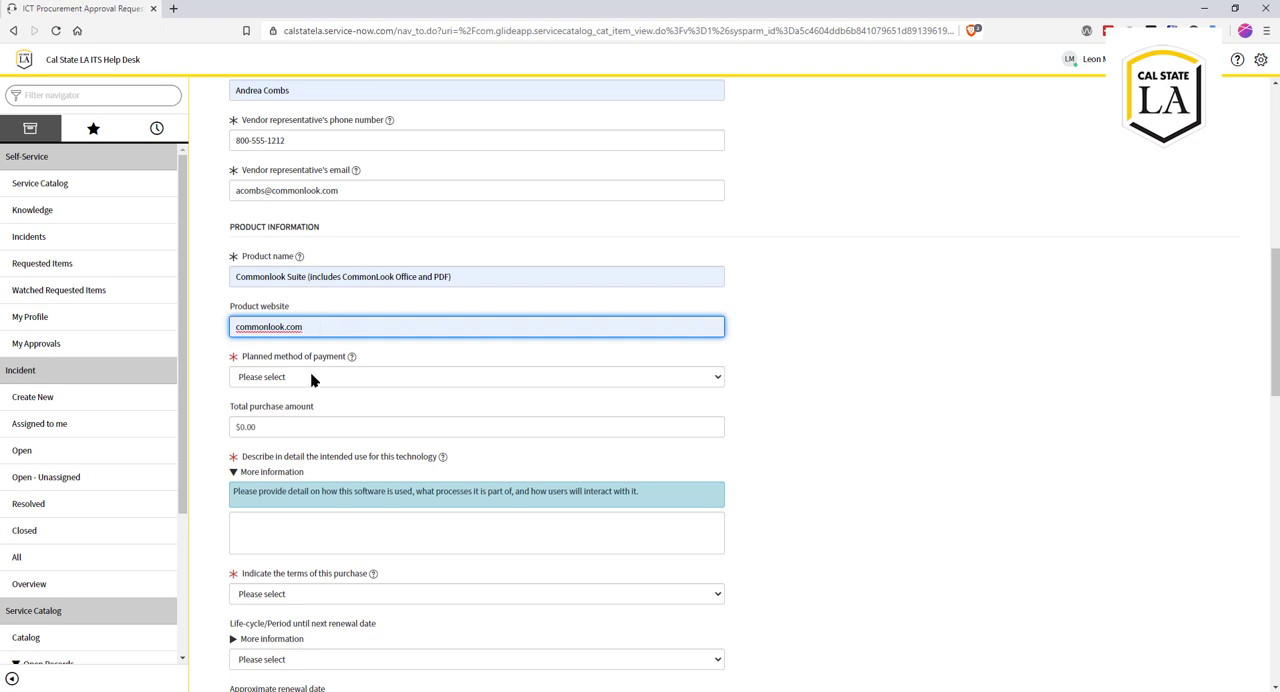
Step: Set the planned method of payment to Requisition
click(624, 380)
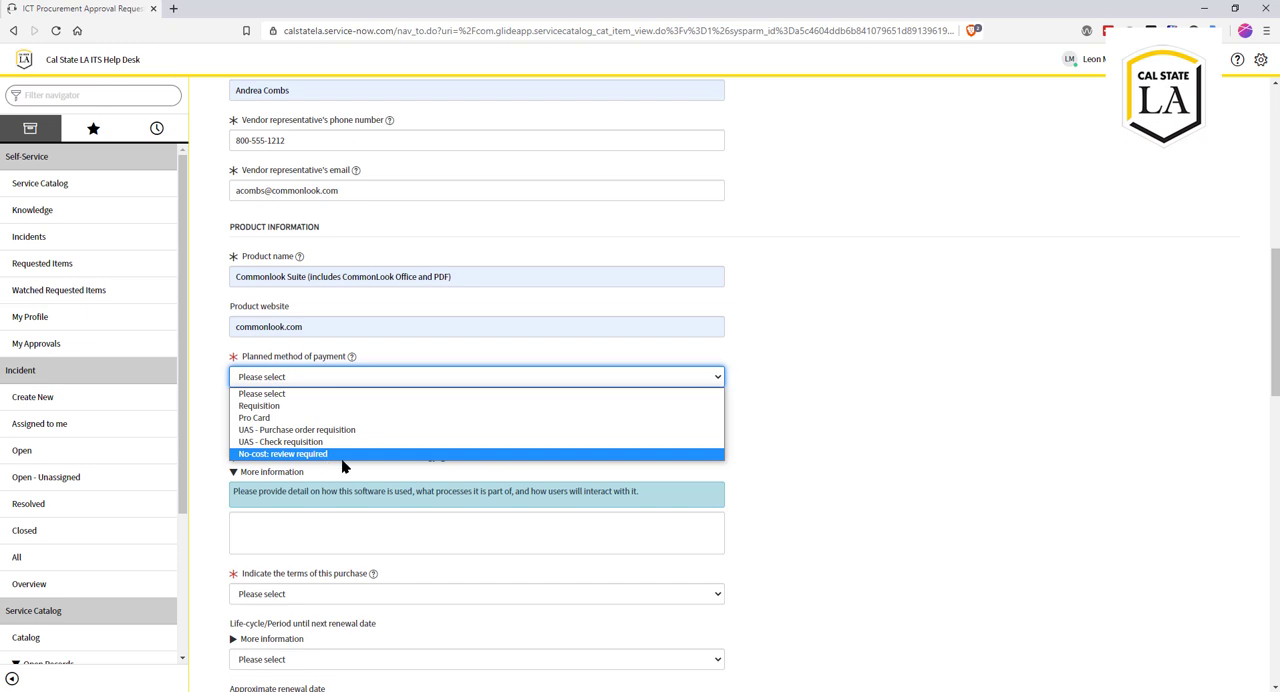
click(349, 406)
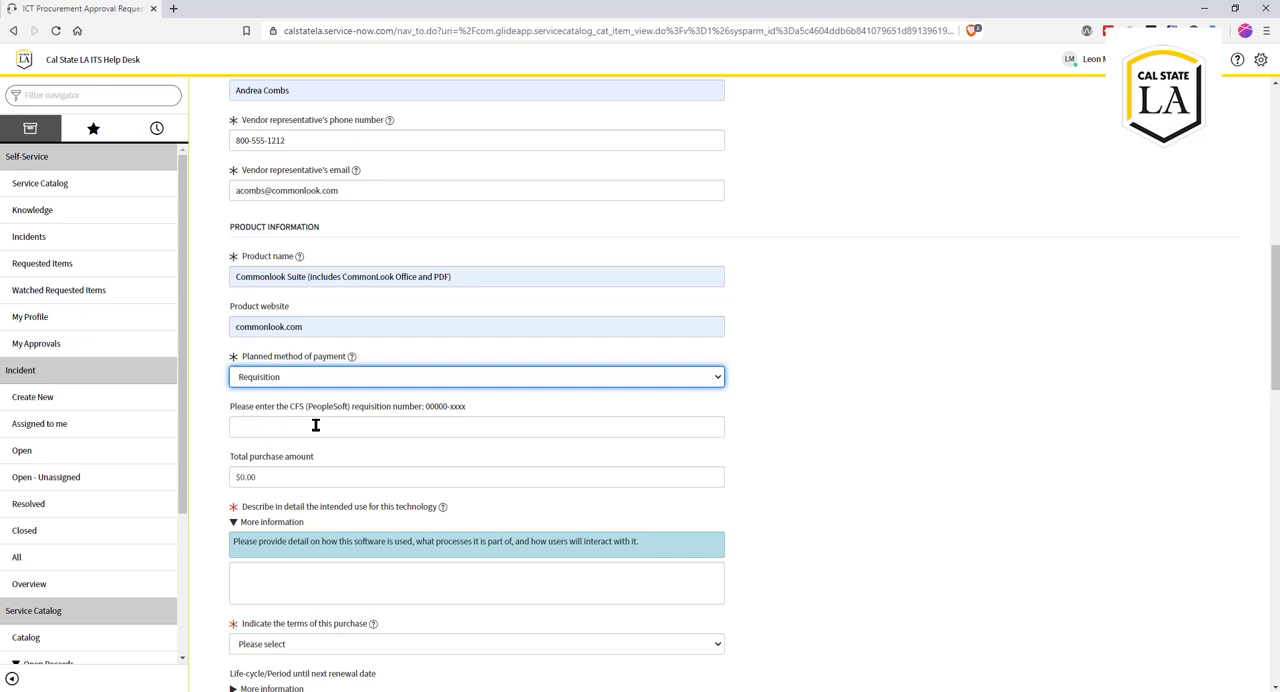
Step: Set the total purchase amount to 5000, leaving the CFS requisition number blank
click(265, 435)
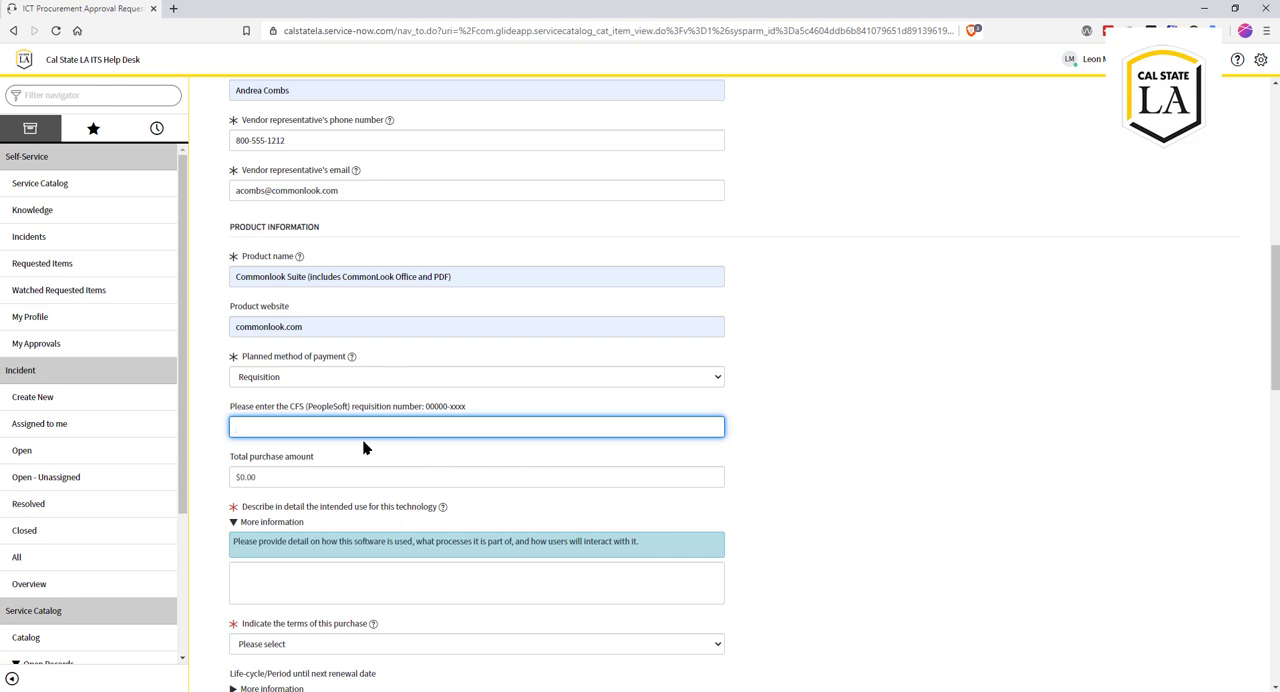
scroll(402, 429, down, 2)
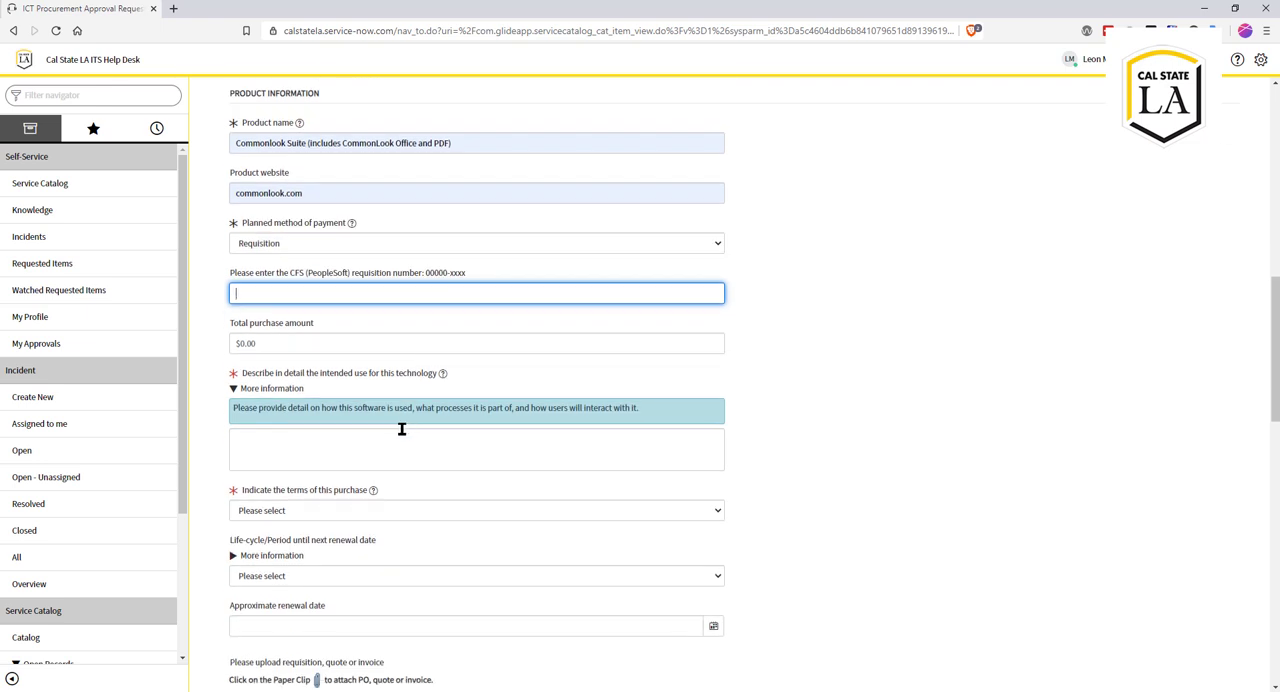
click(279, 340)
text(5000)
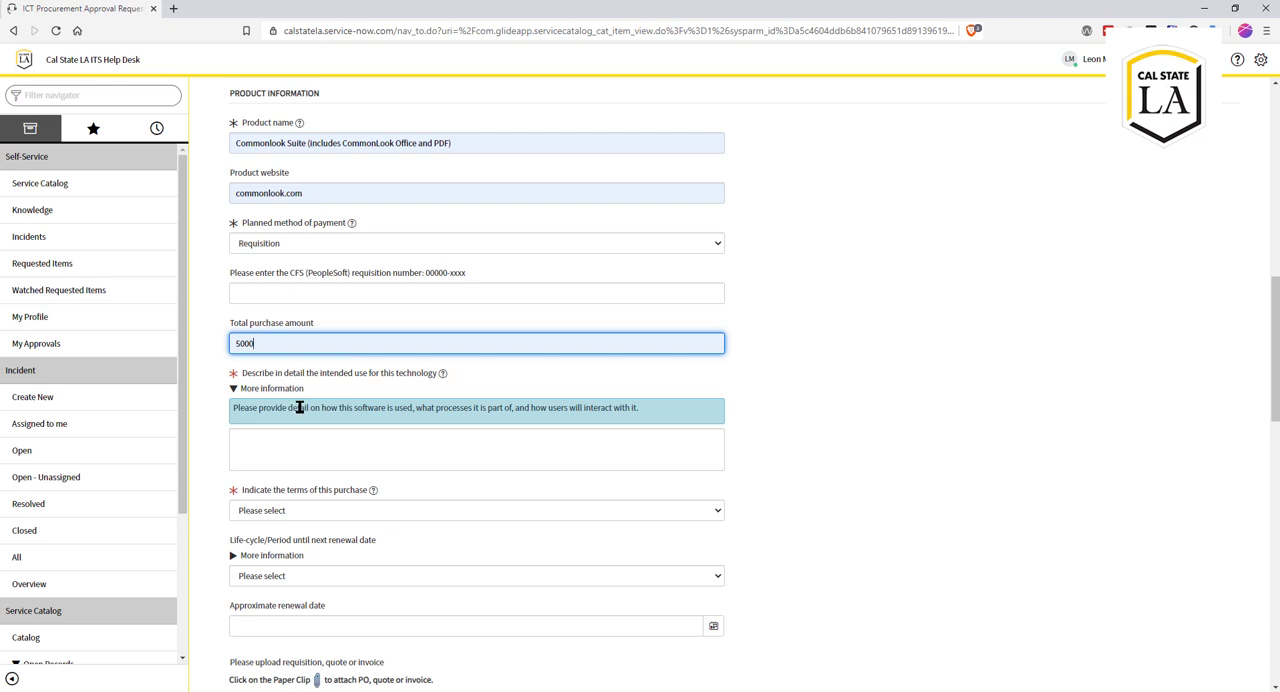
Step: Describe the technology's intended use as "This product will be used to help remediate PDFs"
scroll(298, 428, down, 1)
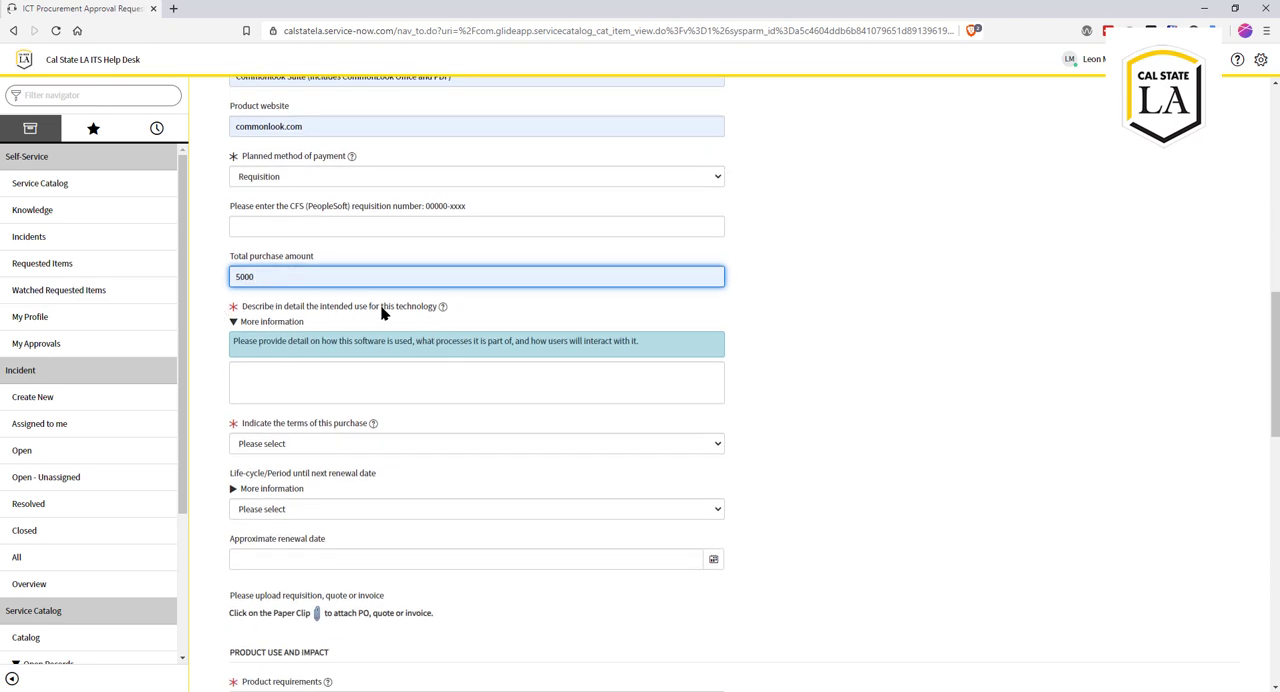
click(258, 371)
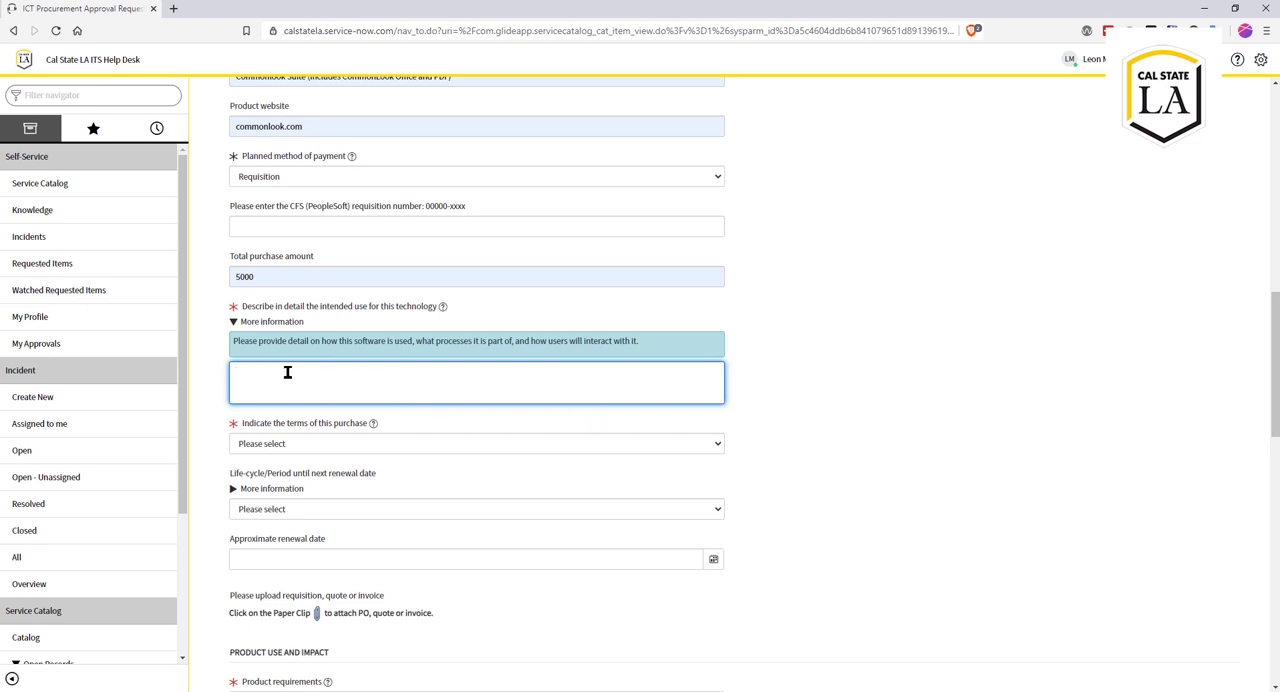
text(This product will be used to help remediate PDFs)
Step: Set the terms of this purchase to New purchase and the life-cycle/period until next renewal date to 1 year
scroll(633, 428, down, 1)
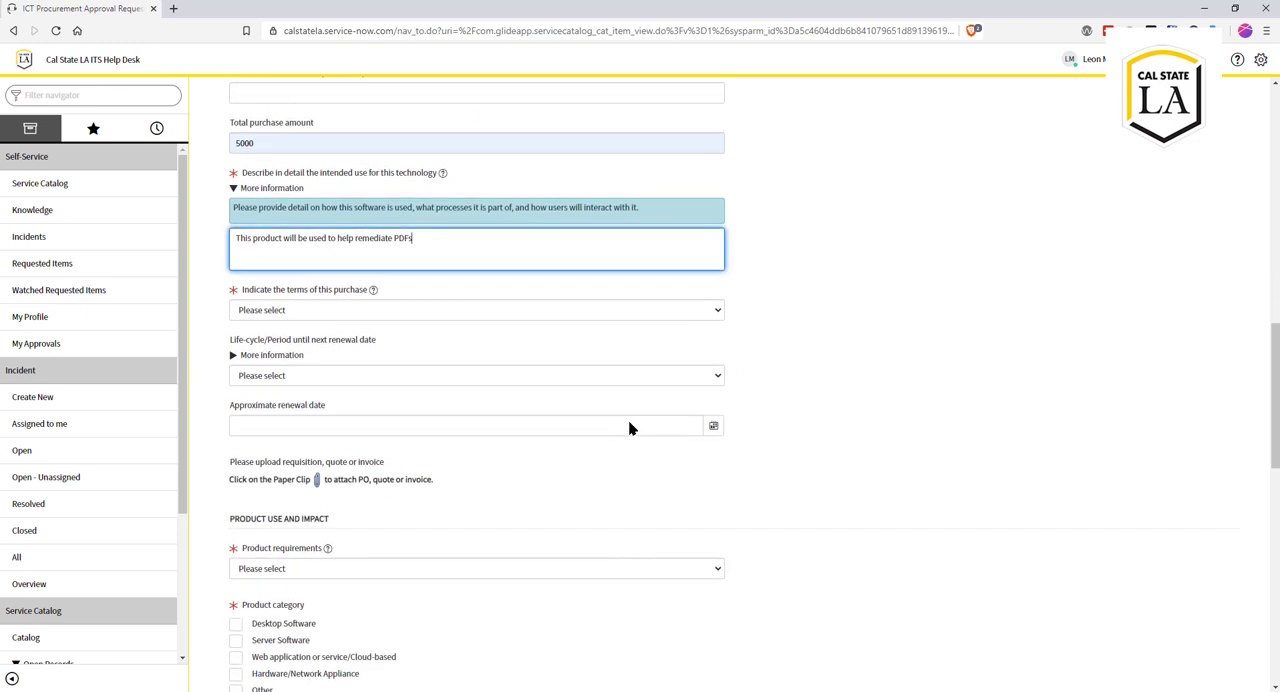
click(308, 311)
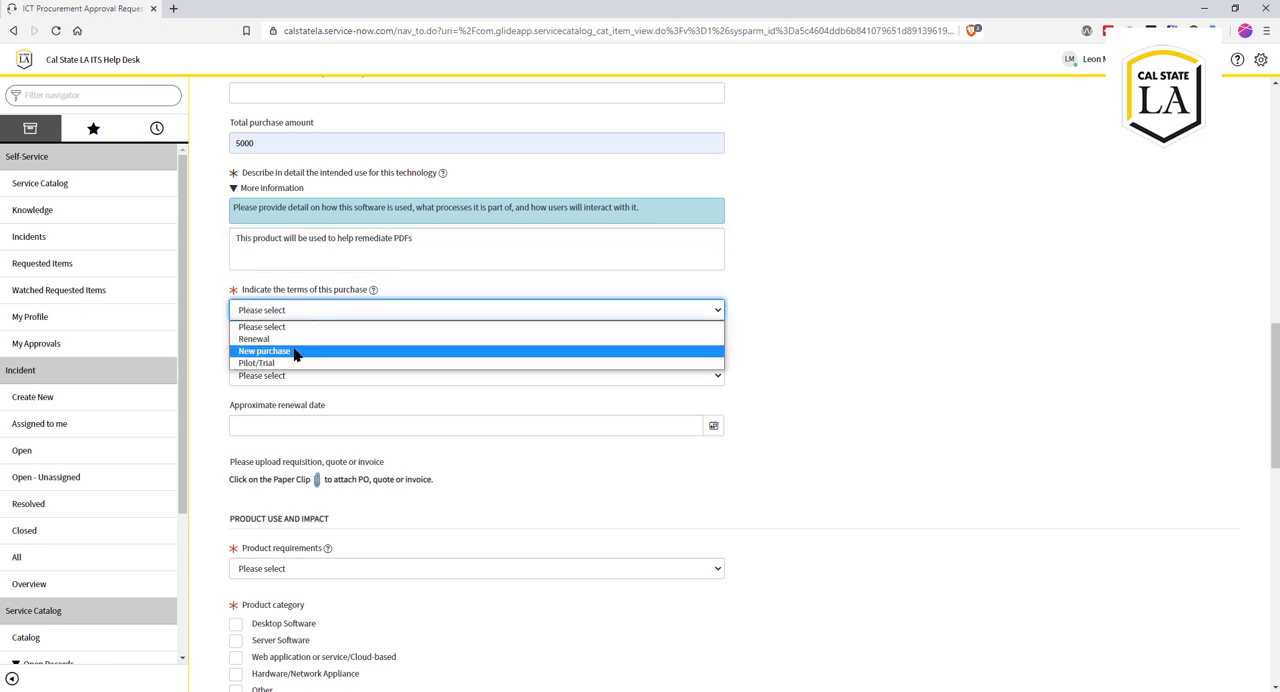
click(298, 351)
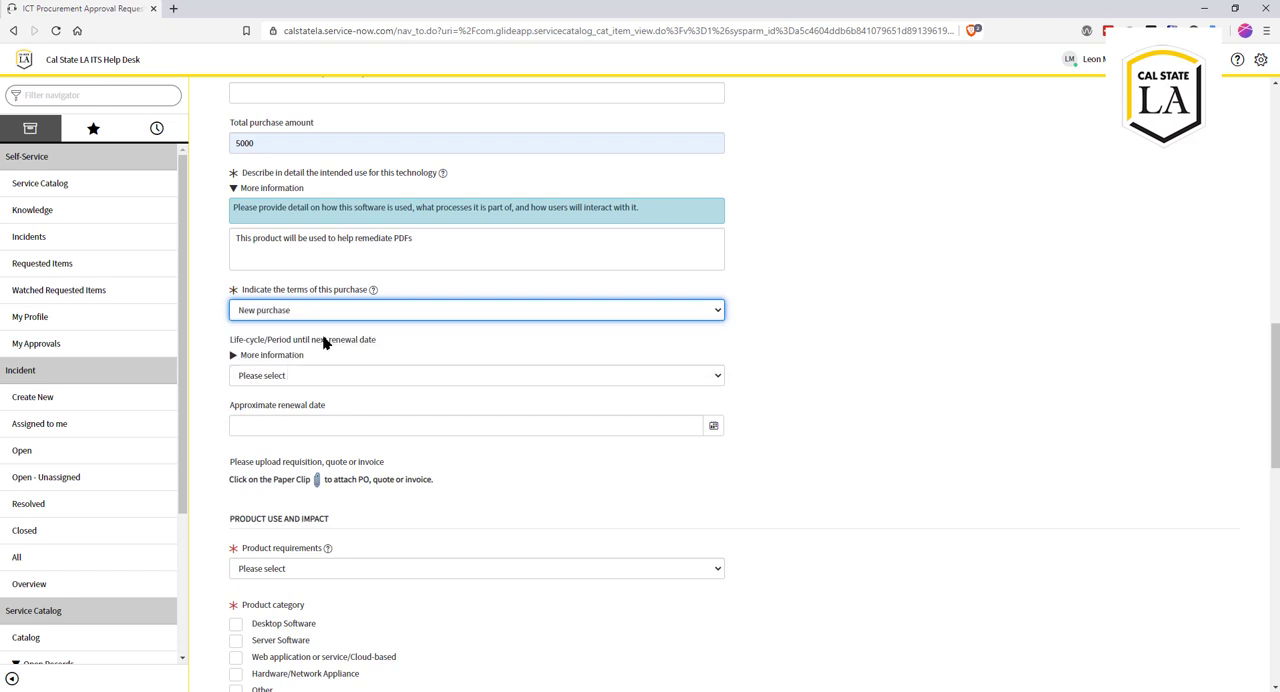
click(312, 379)
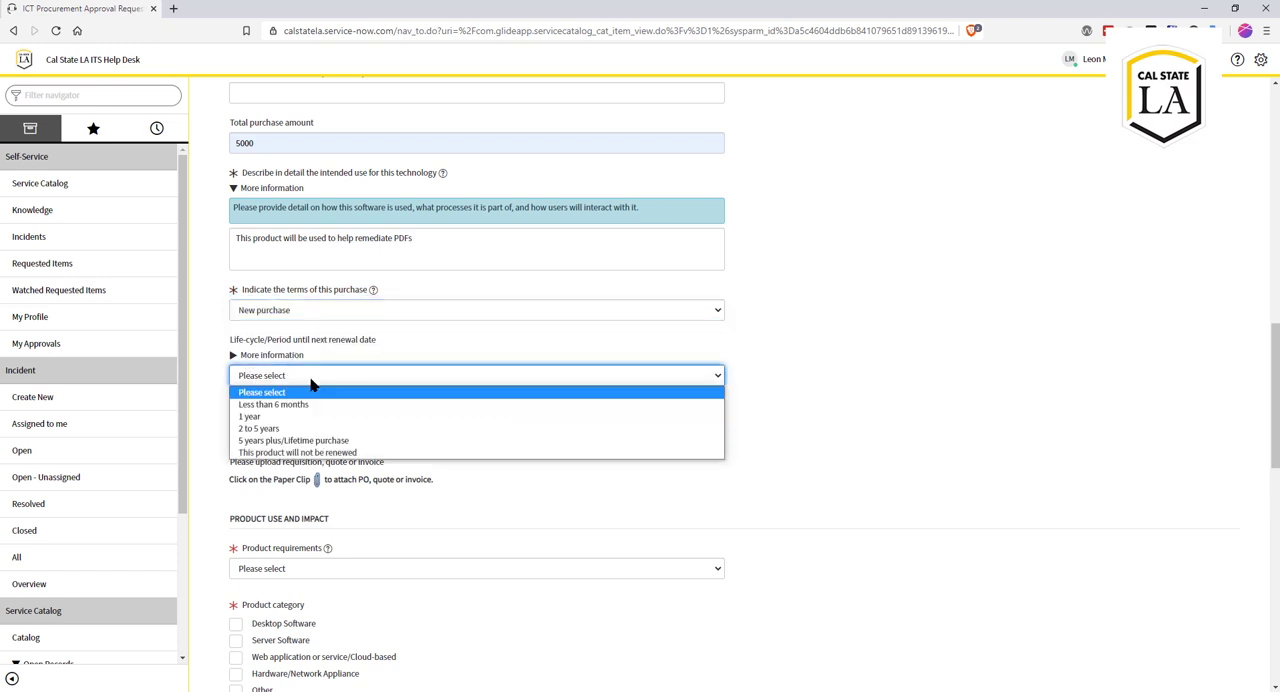
click(301, 417)
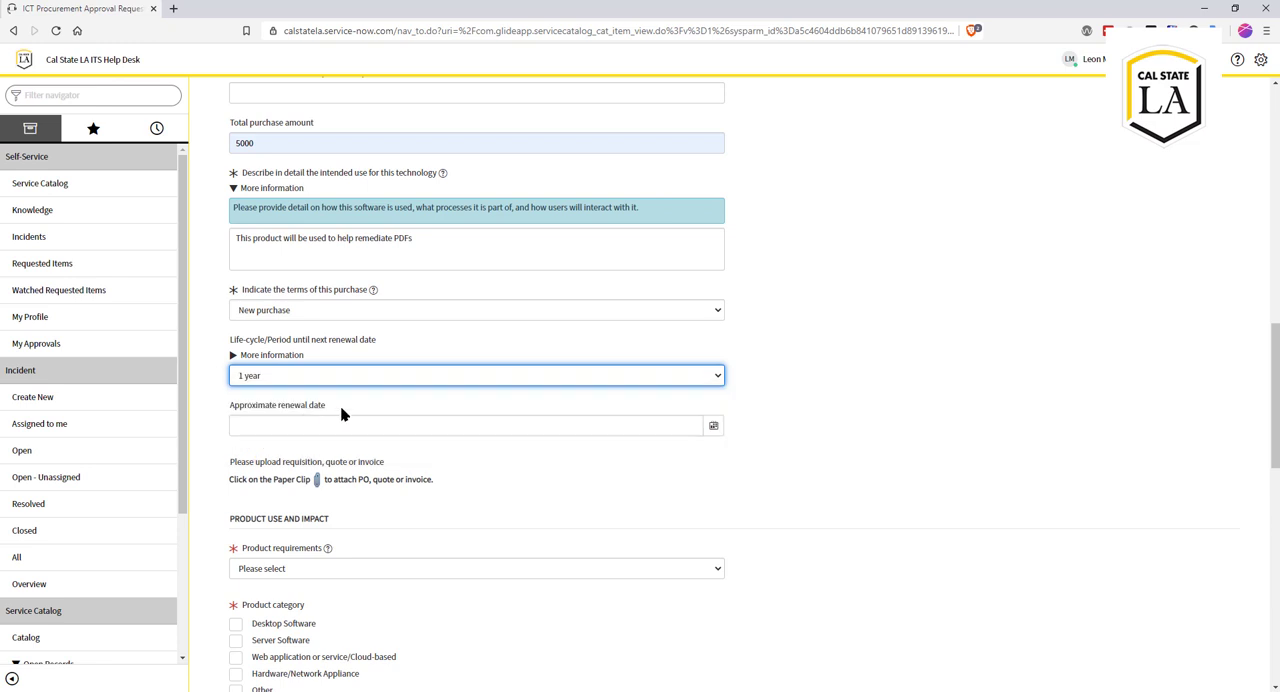
Step: Set the approximate renewal date to 09/01/2021
scroll(349, 411, down, 1)
click(307, 291)
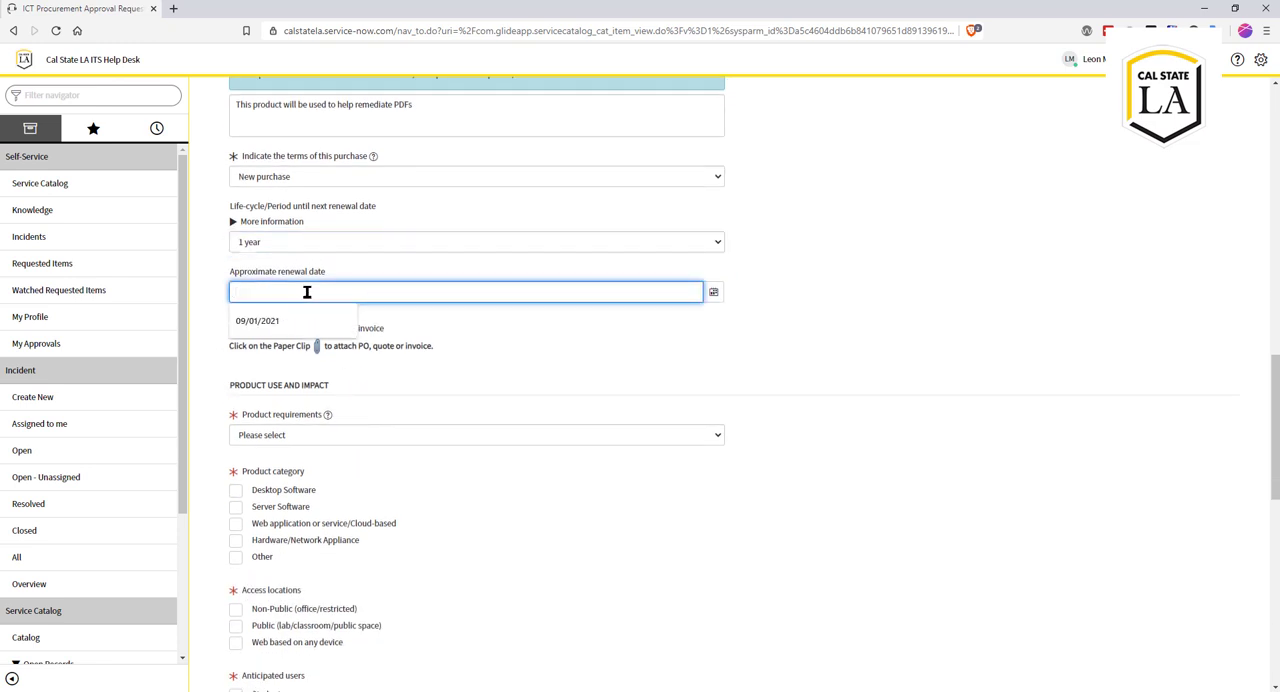
click(714, 293)
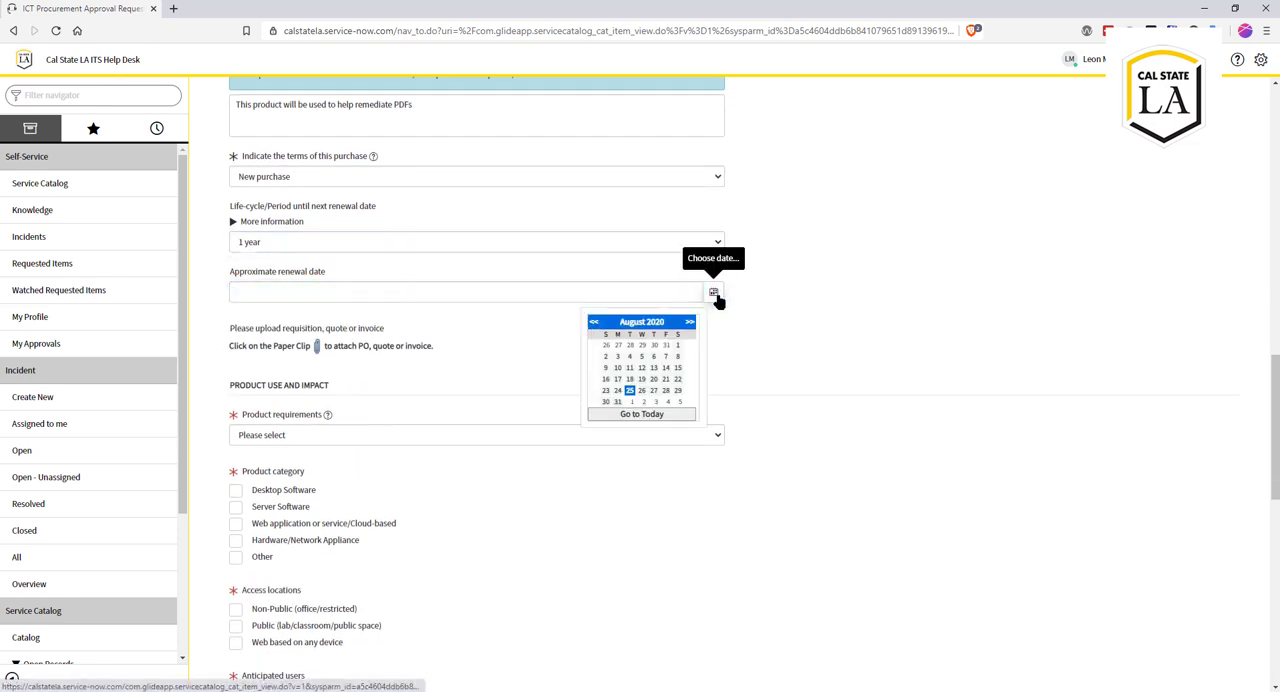
click(440, 285)
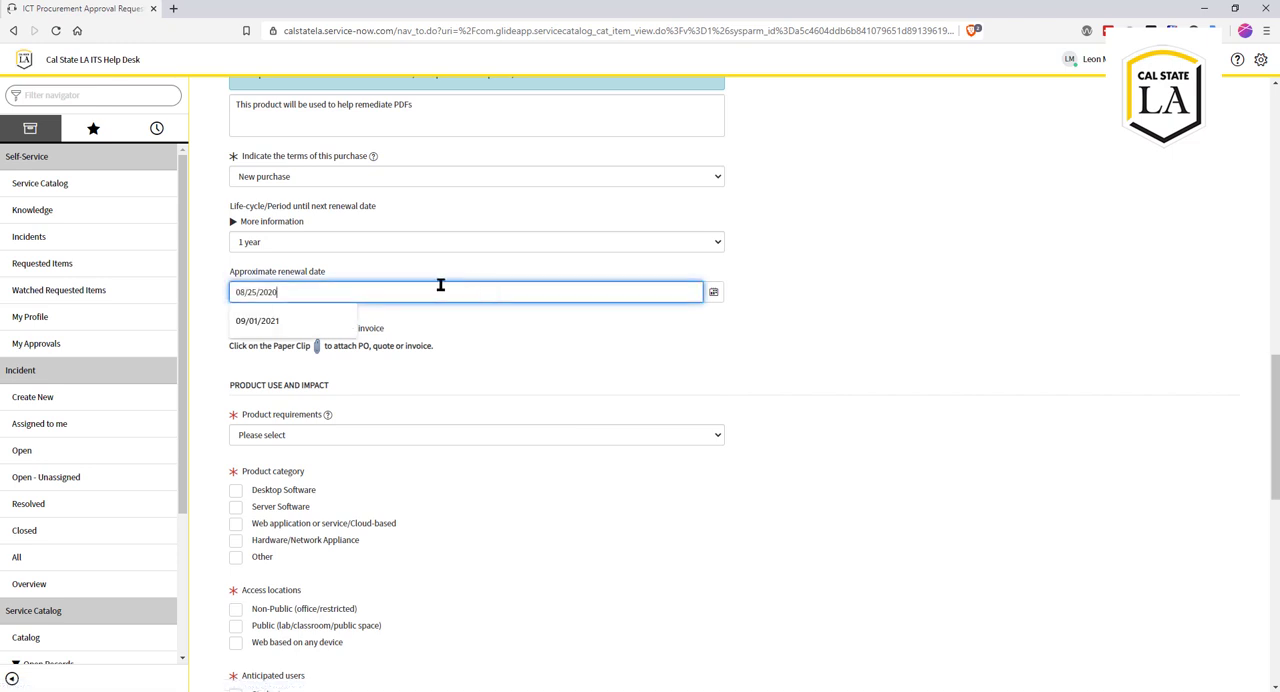
click(293, 322)
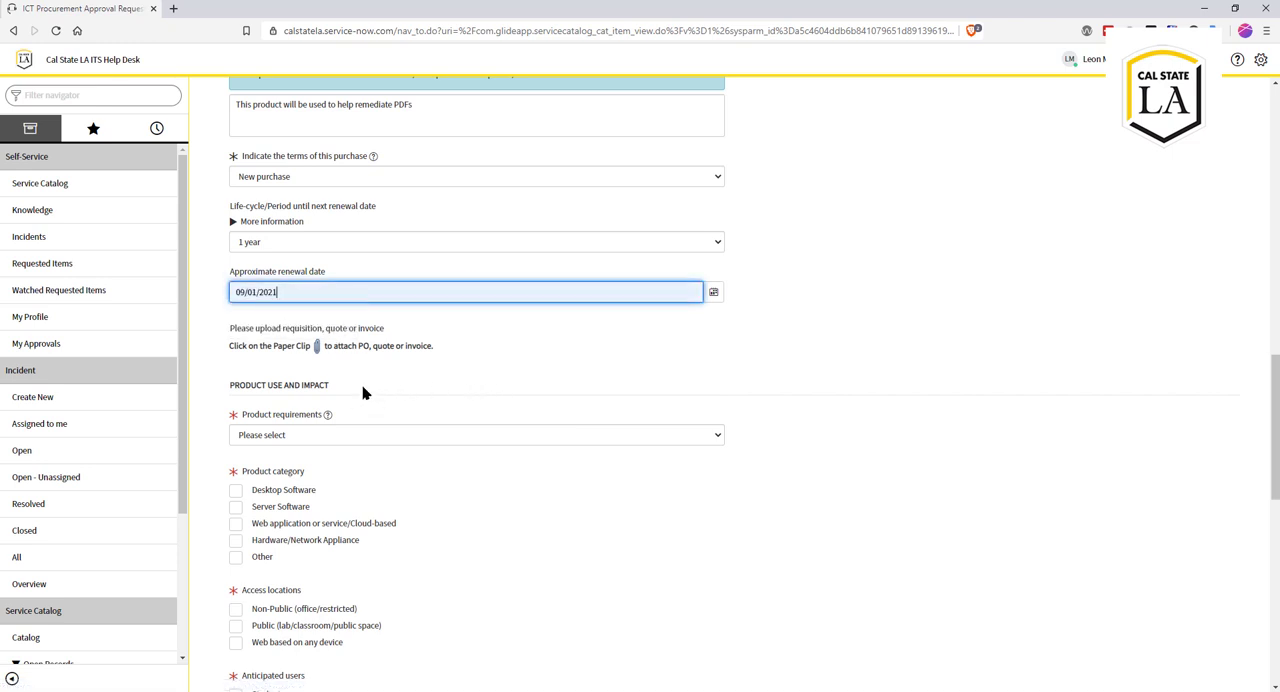
Step: Attach CSU LA CommonLook Suite 10 Power Support and training.pdf from the Desktop's Requisitions > Commonlook folder as the quote
click(317, 347)
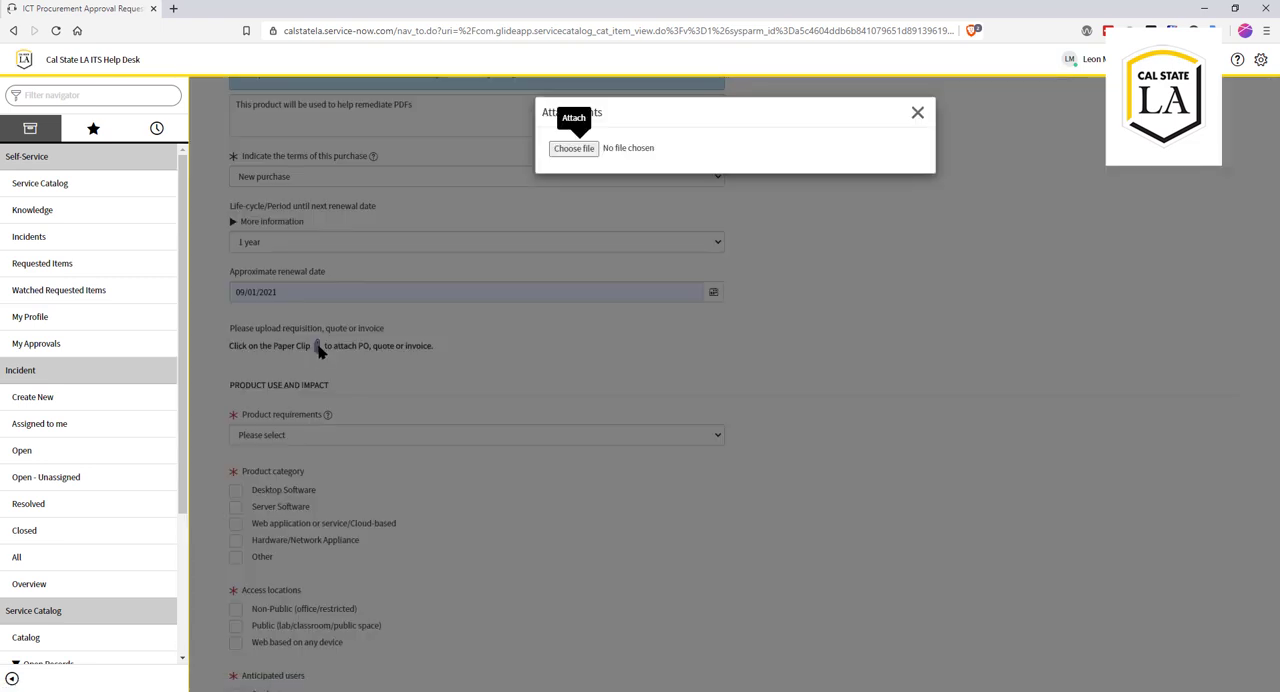
click(573, 148)
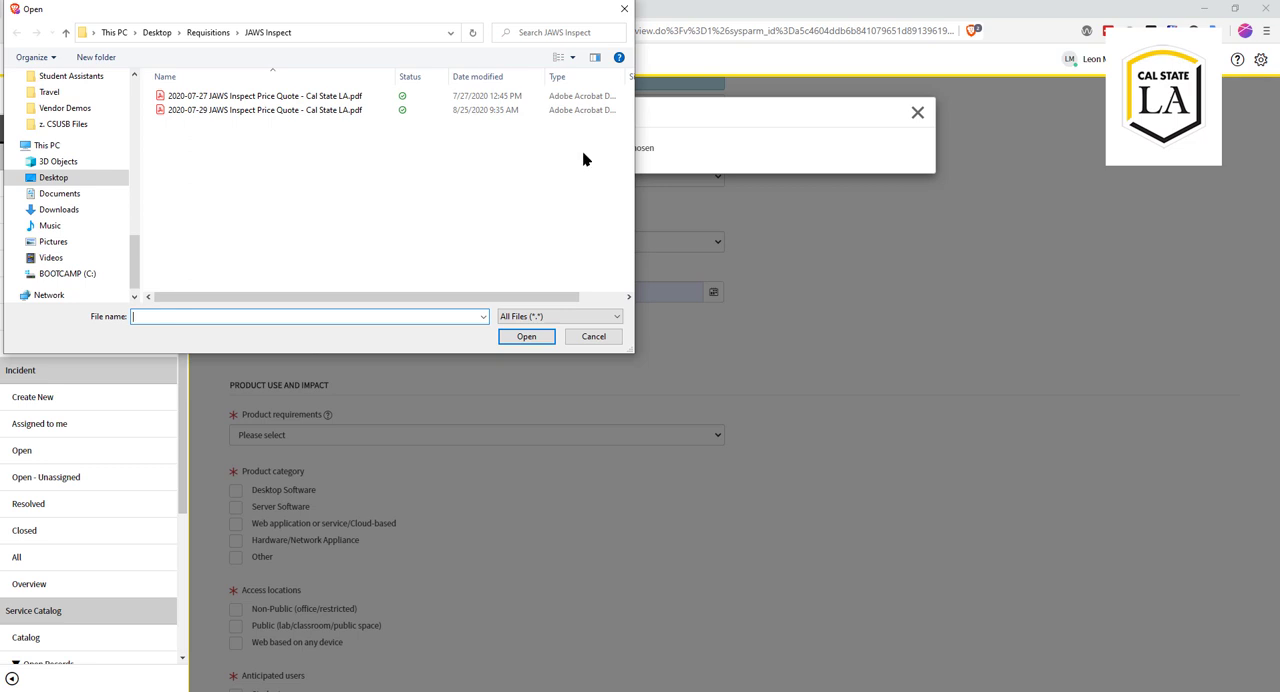
drag(135, 240, 133, 82)
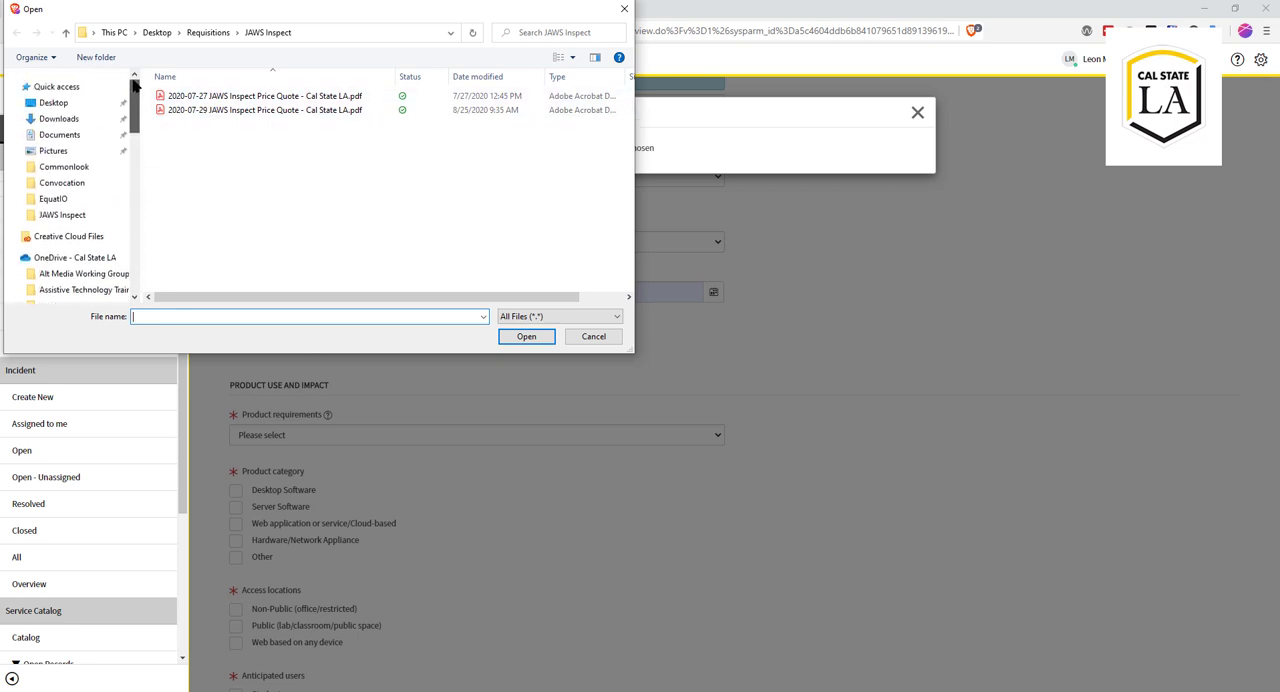
click(54, 103)
click(184, 103)
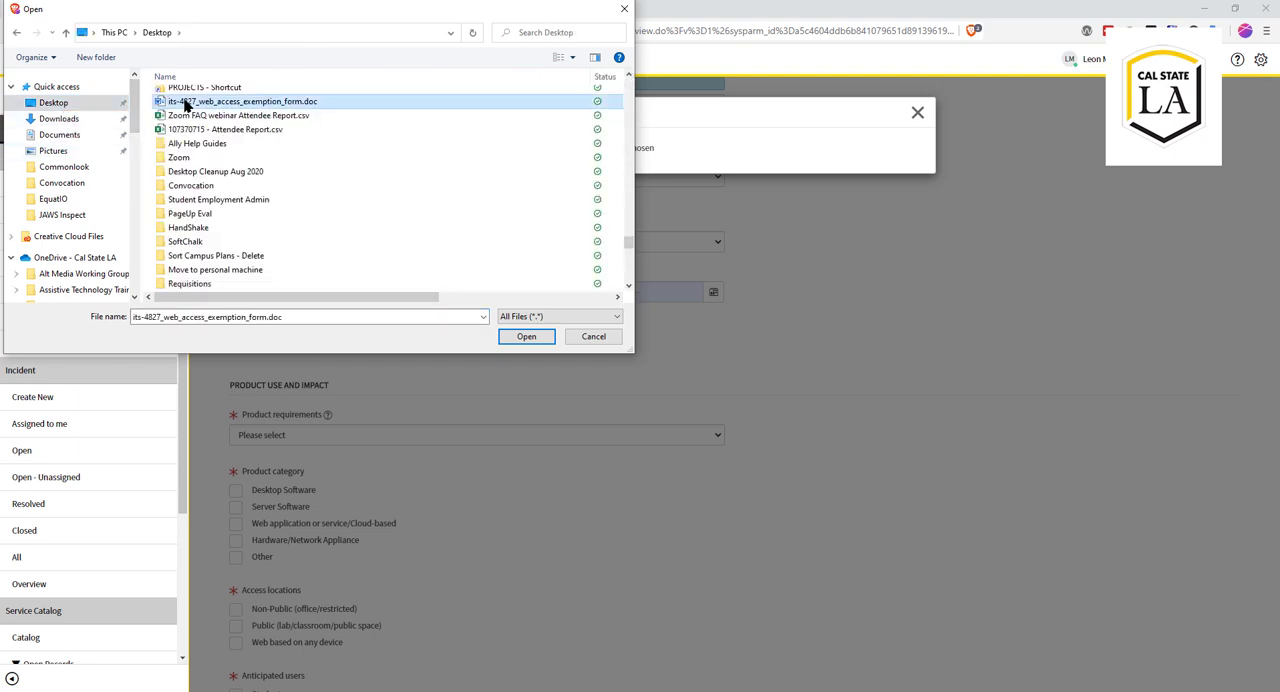
click(200, 284)
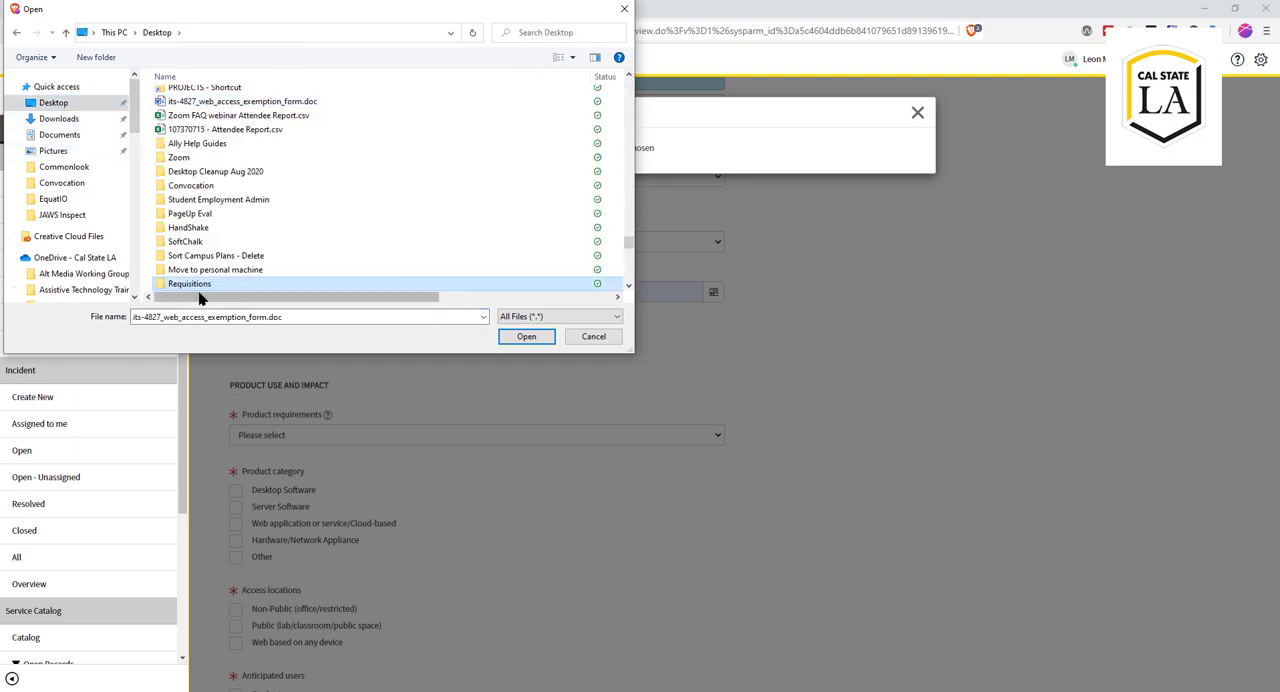
double_click(200, 284)
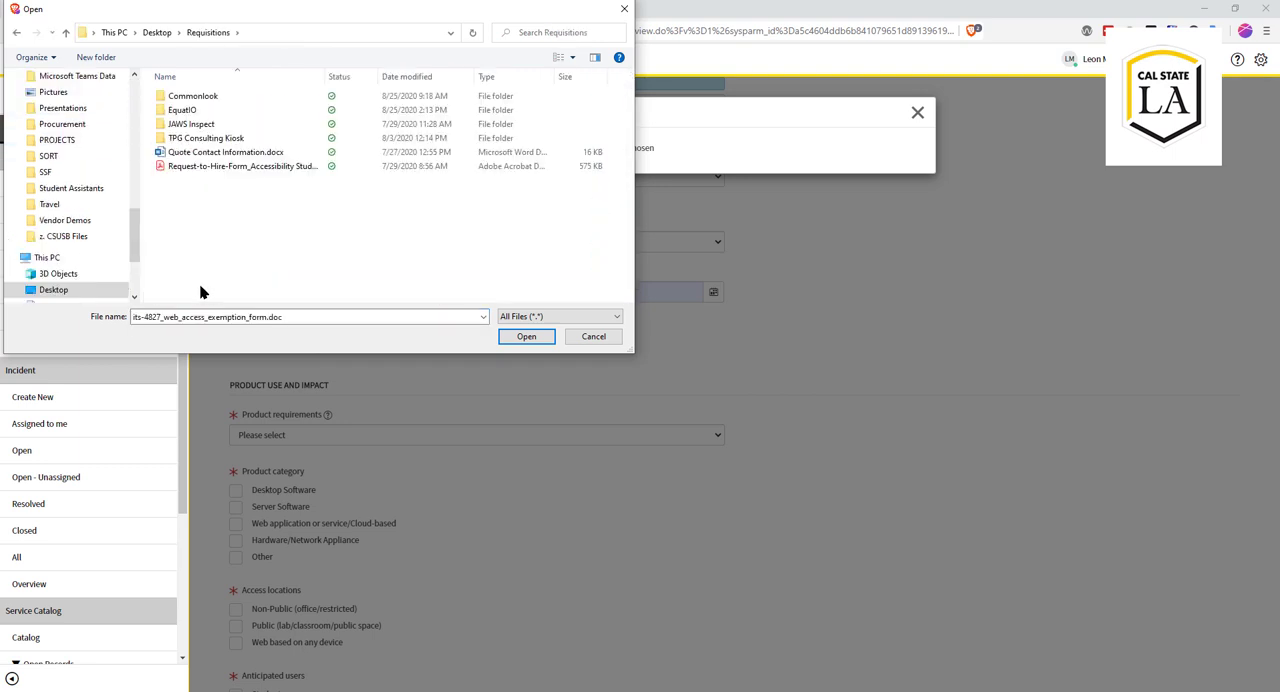
double_click(206, 98)
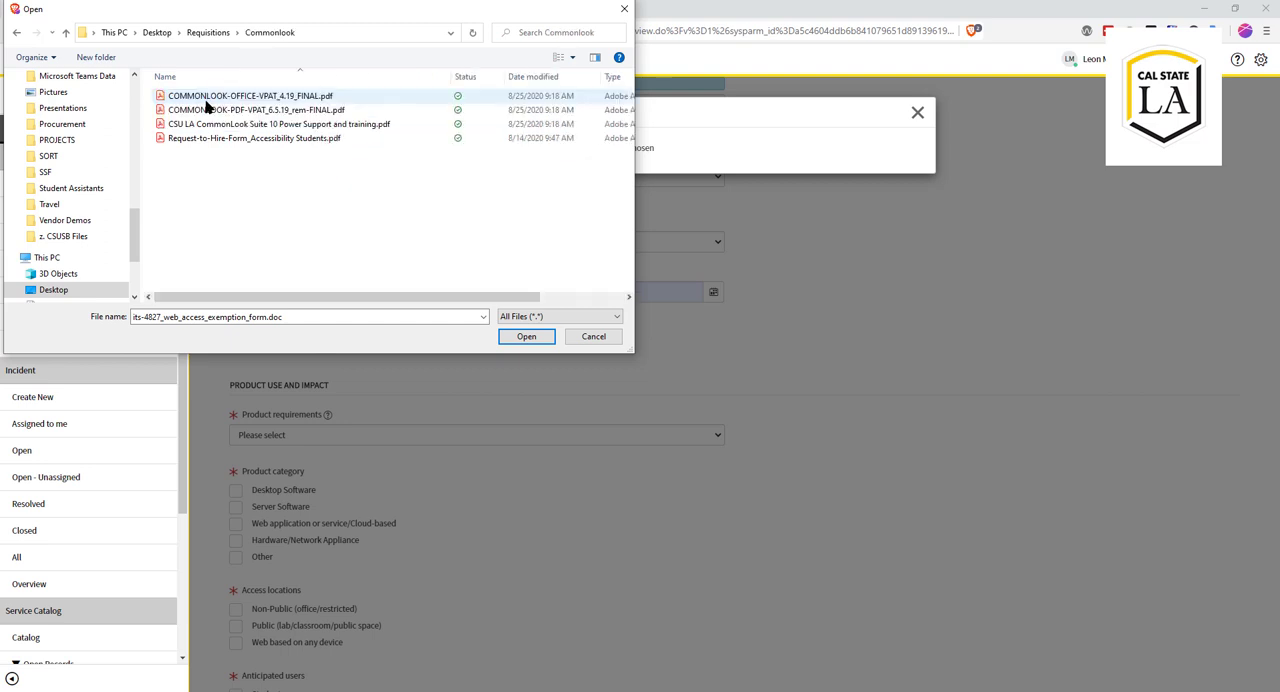
click(277, 125)
click(527, 336)
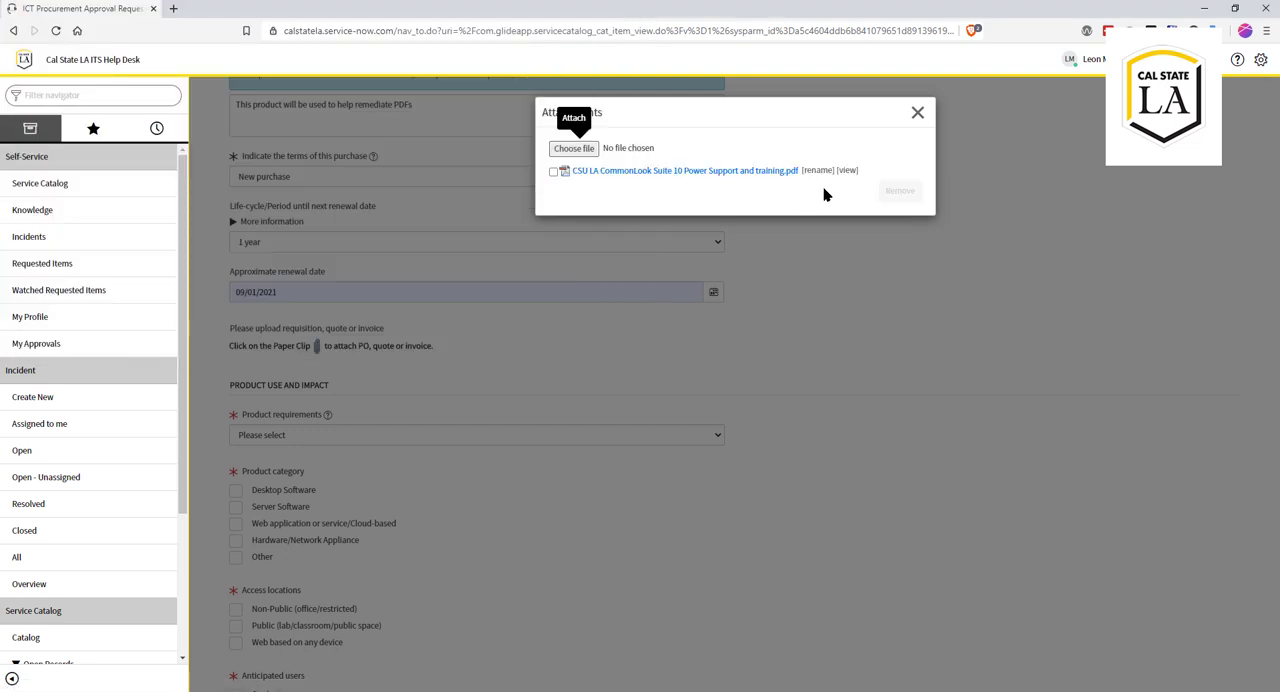
click(915, 117)
Step: Set the product requirements to "Not required, product use is optional"
scroll(407, 543, down, 2)
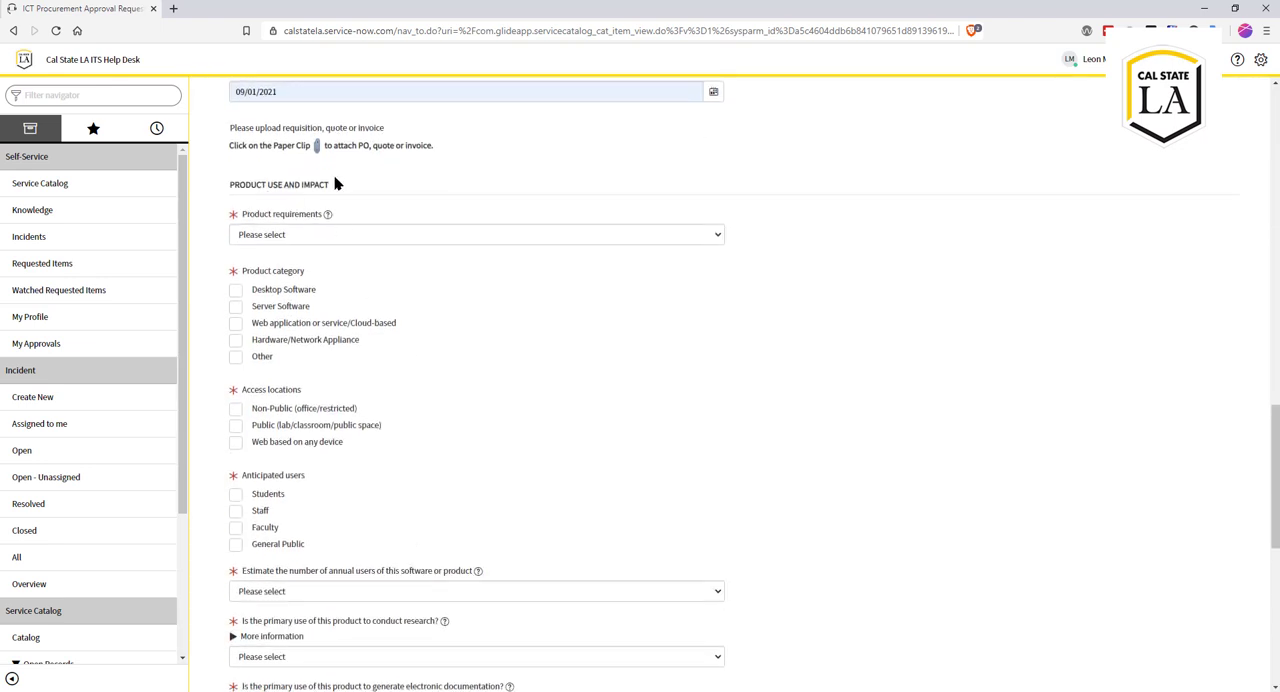
click(316, 236)
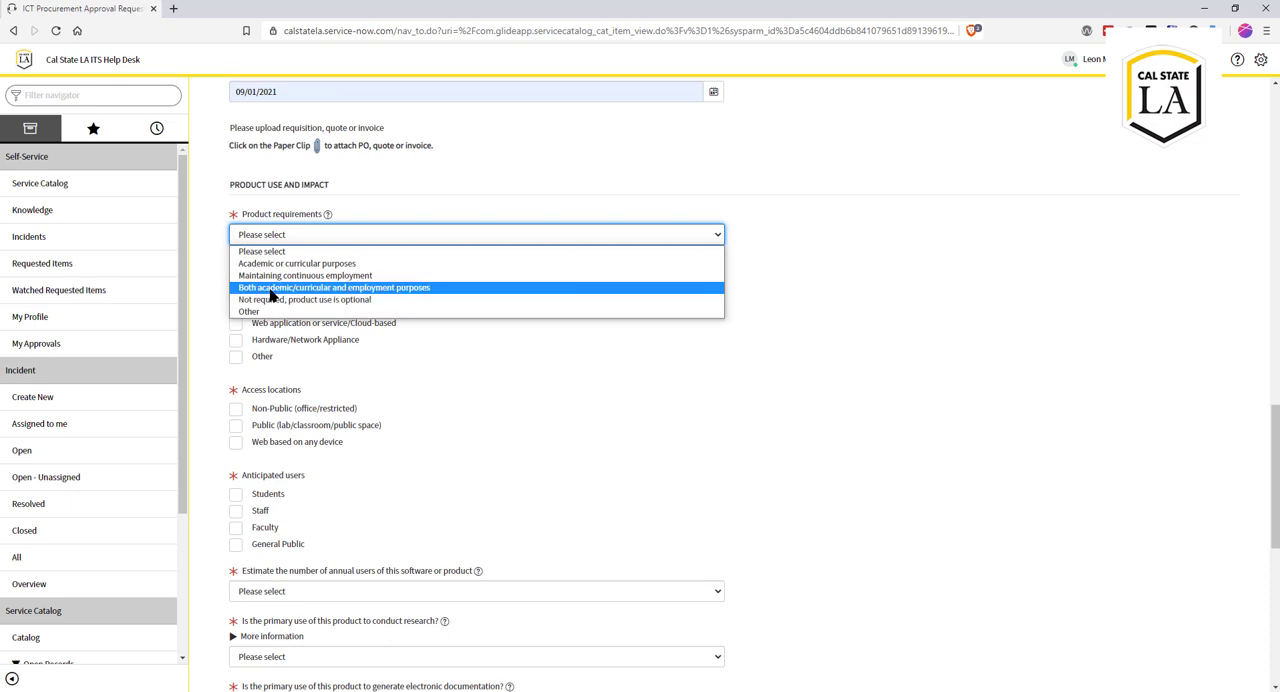
click(420, 312)
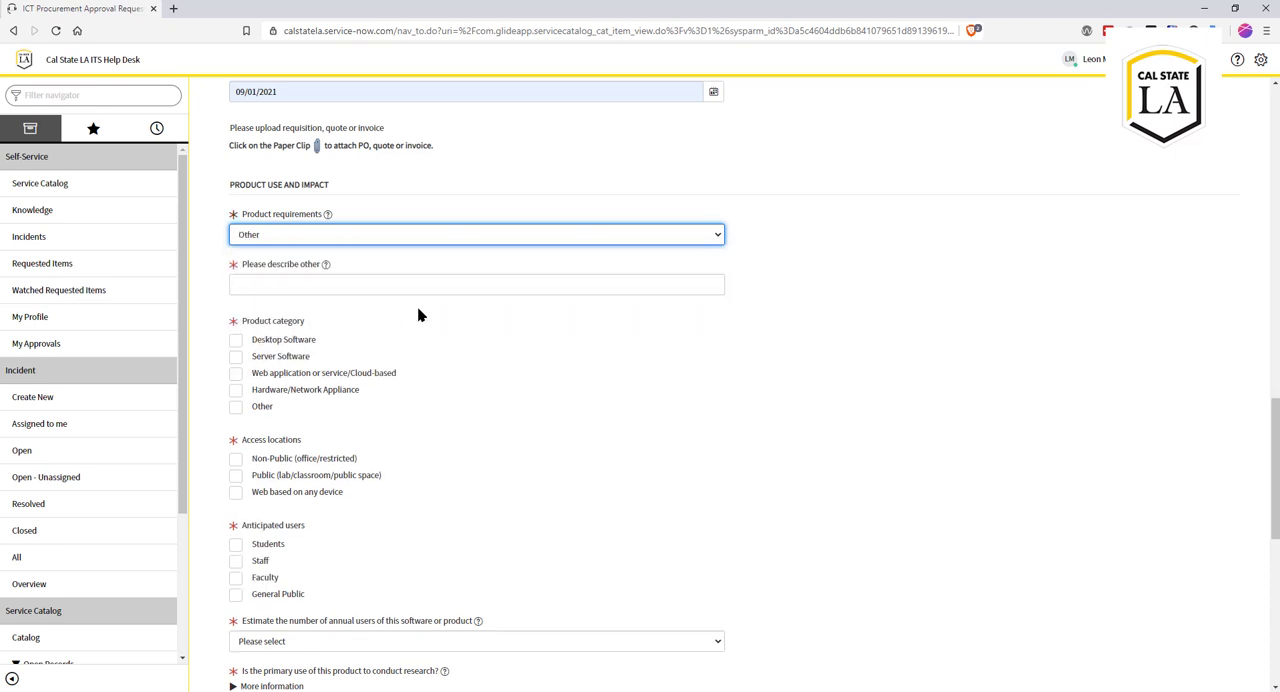
click(290, 235)
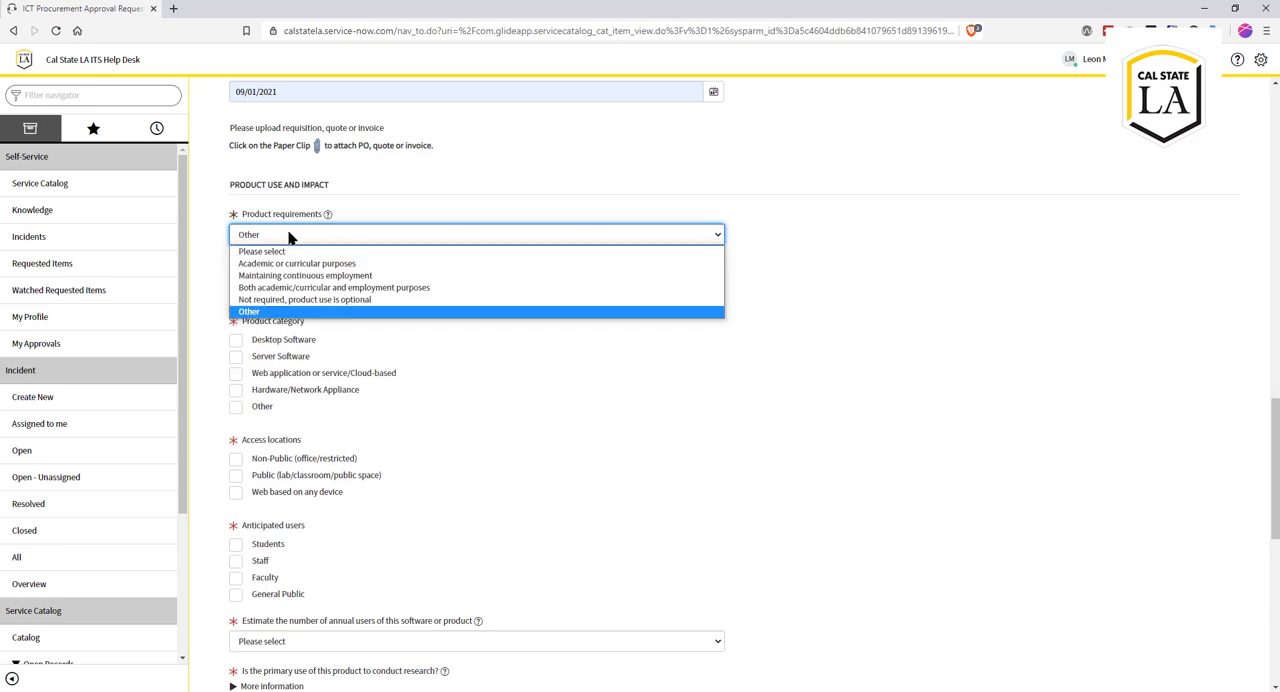
click(300, 299)
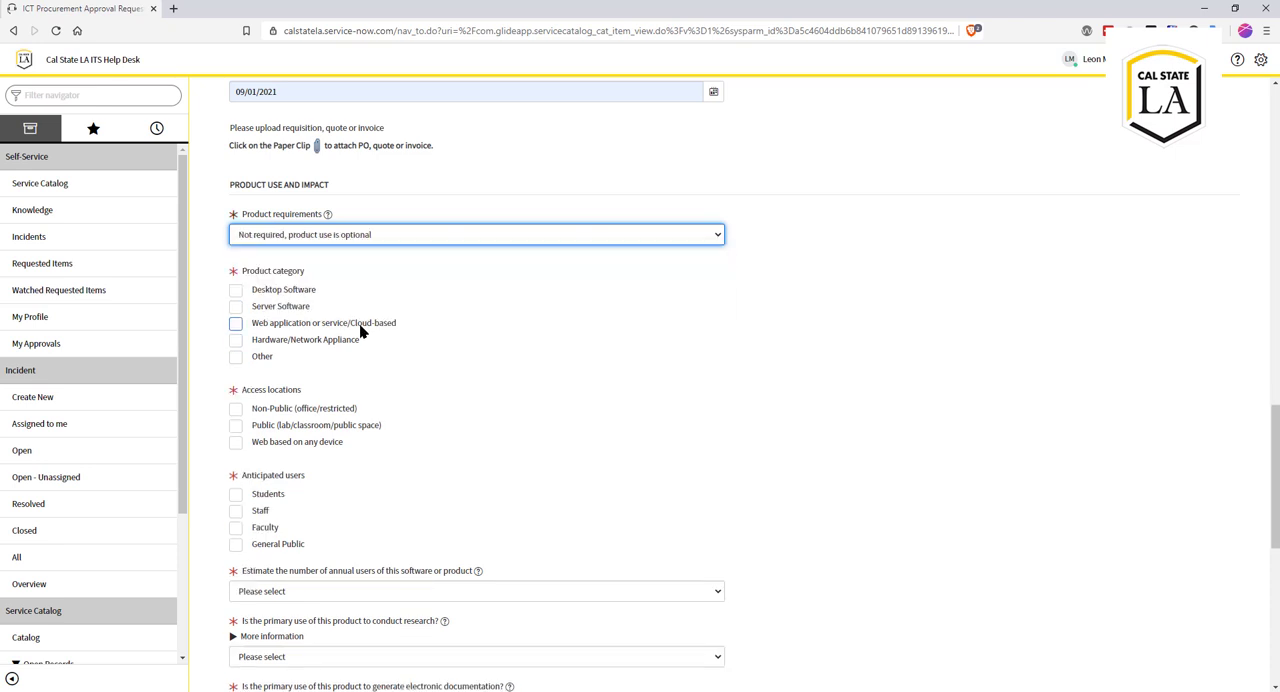
Step: Mark the product category as Desktop Software and the access location as Non-Public (office/restricted)
click(236, 290)
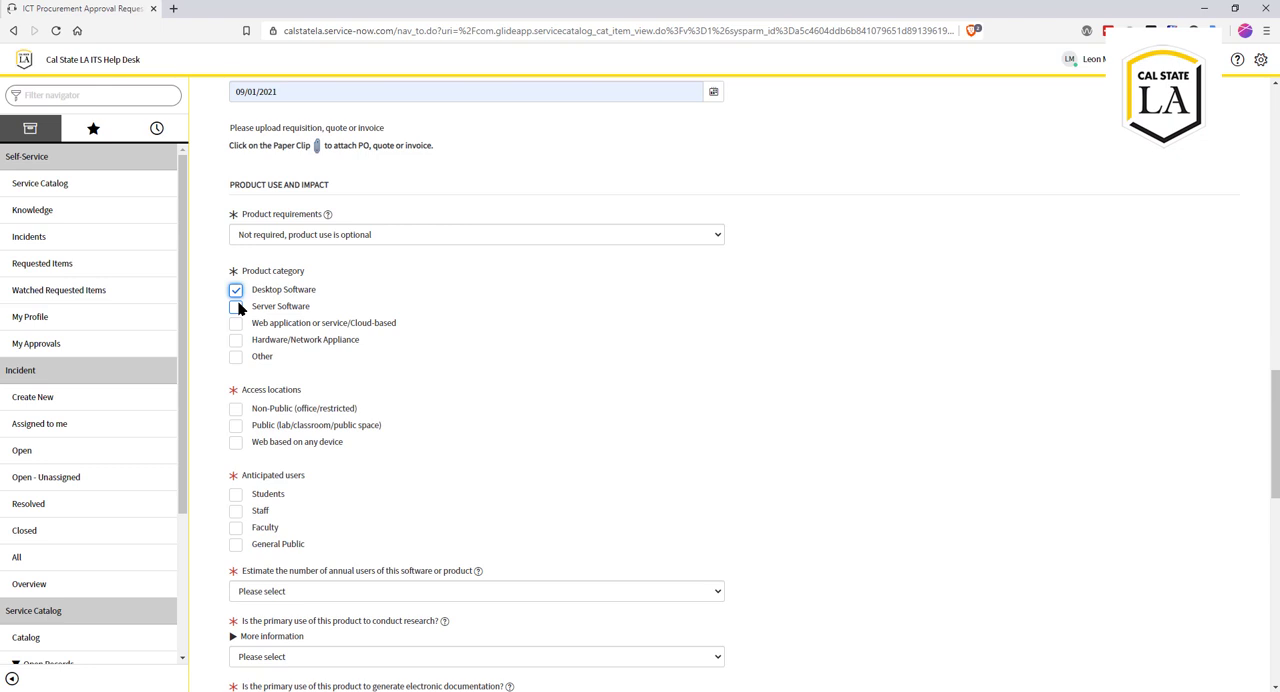
scroll(438, 398, down, 2)
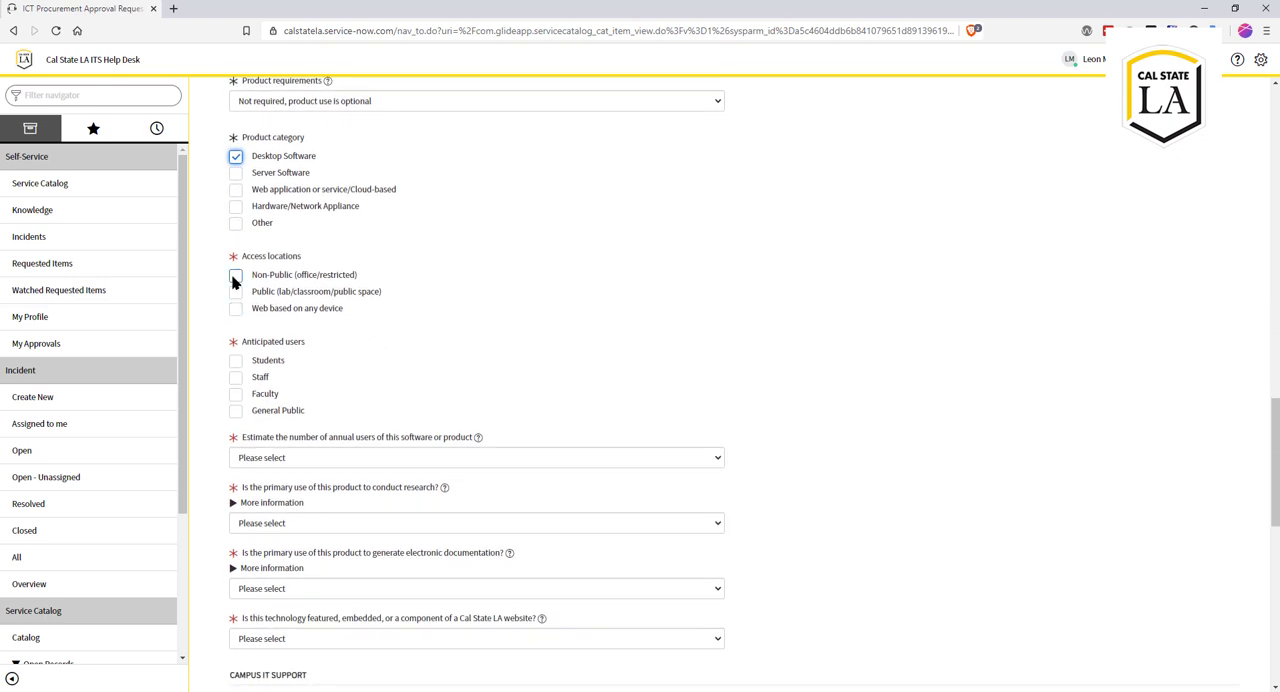
click(235, 276)
Step: Mark Staff as the anticipated users and estimate the number of annual users as 2 to 10 users
scroll(365, 334, down, 1)
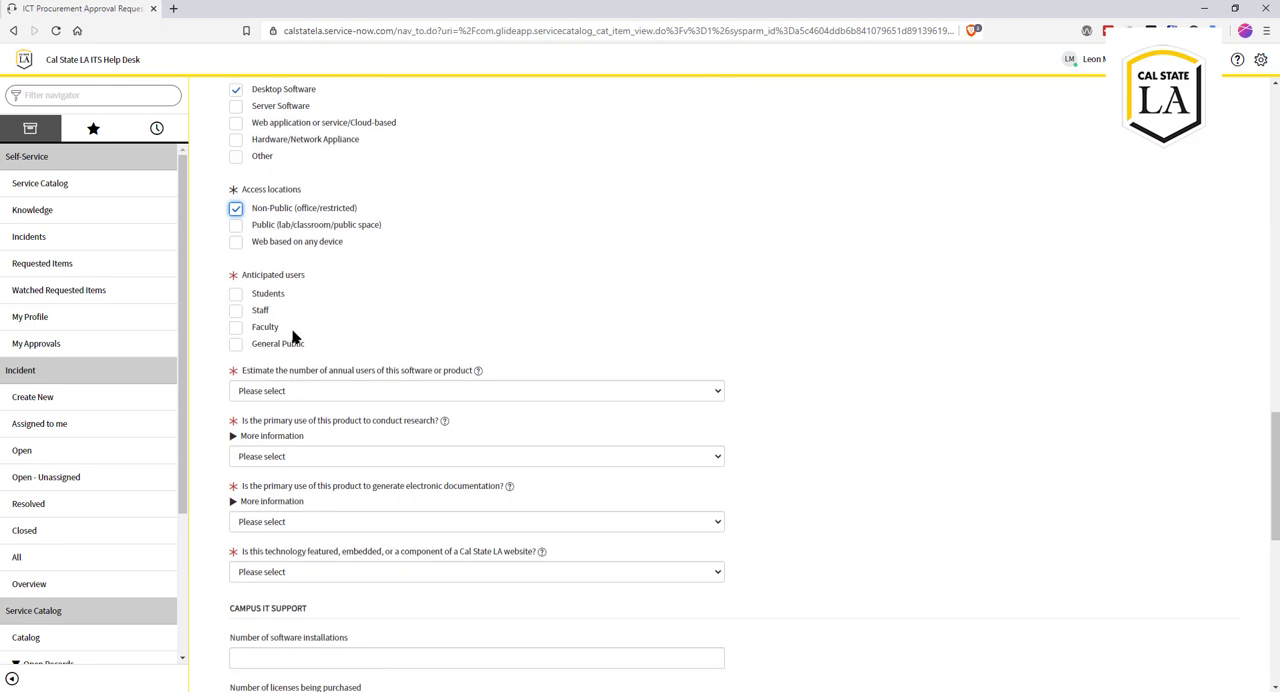
click(235, 310)
scroll(371, 353, down, 2)
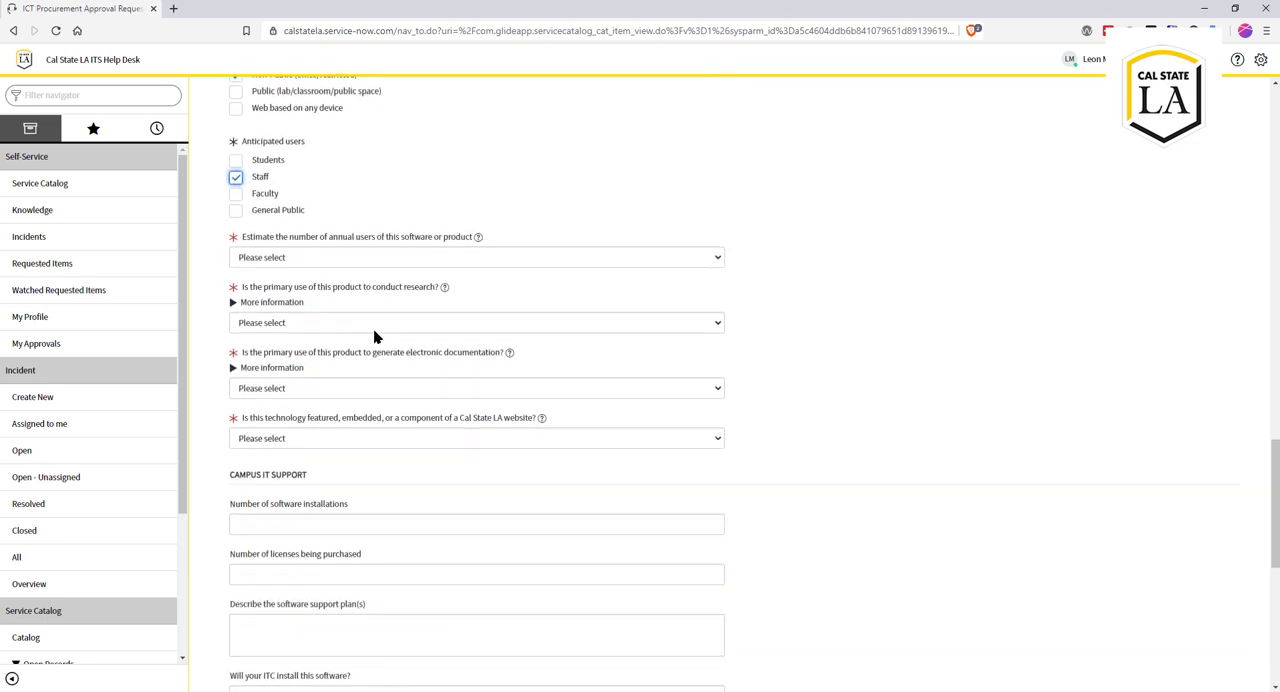
click(379, 260)
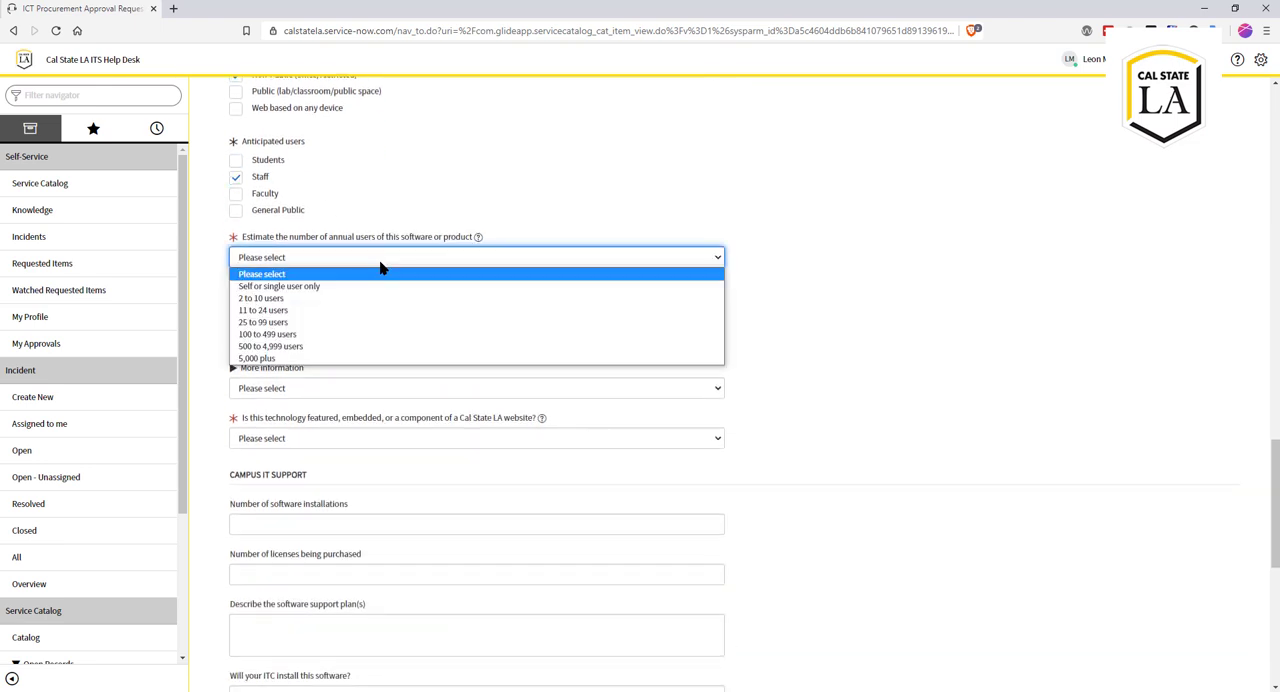
click(347, 298)
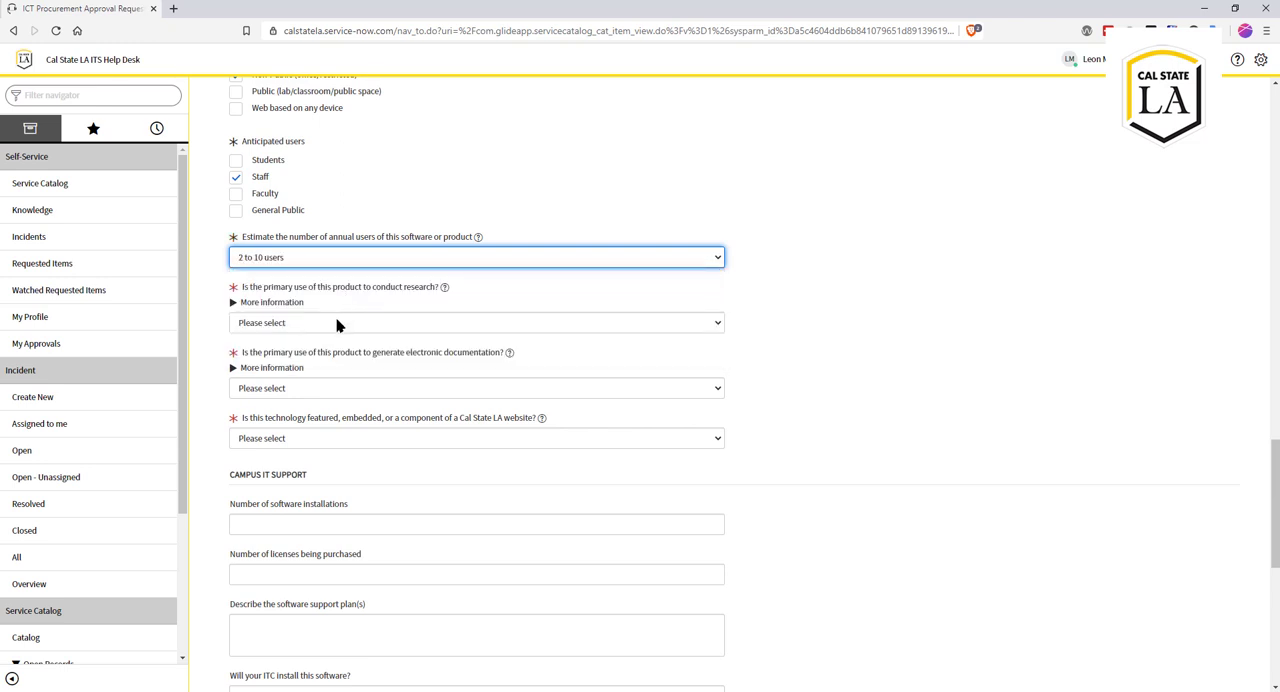
Step: Answer No to whether the product's primary use is to conduct research
click(337, 323)
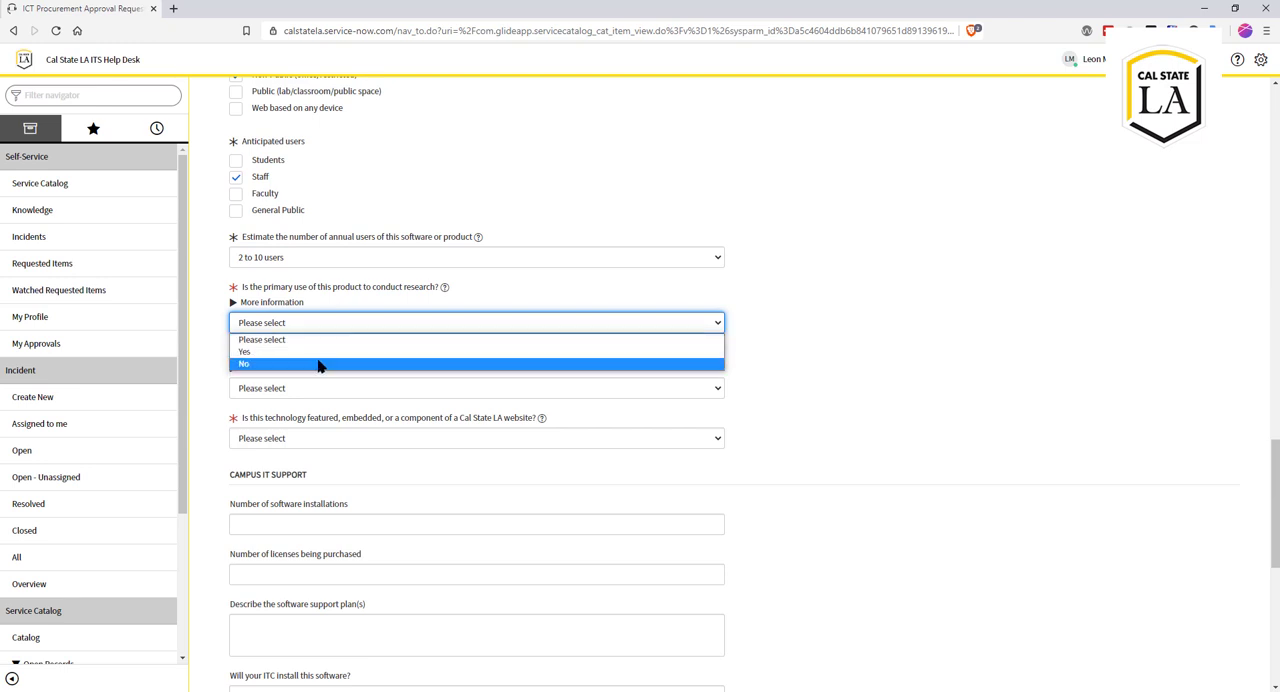
click(320, 365)
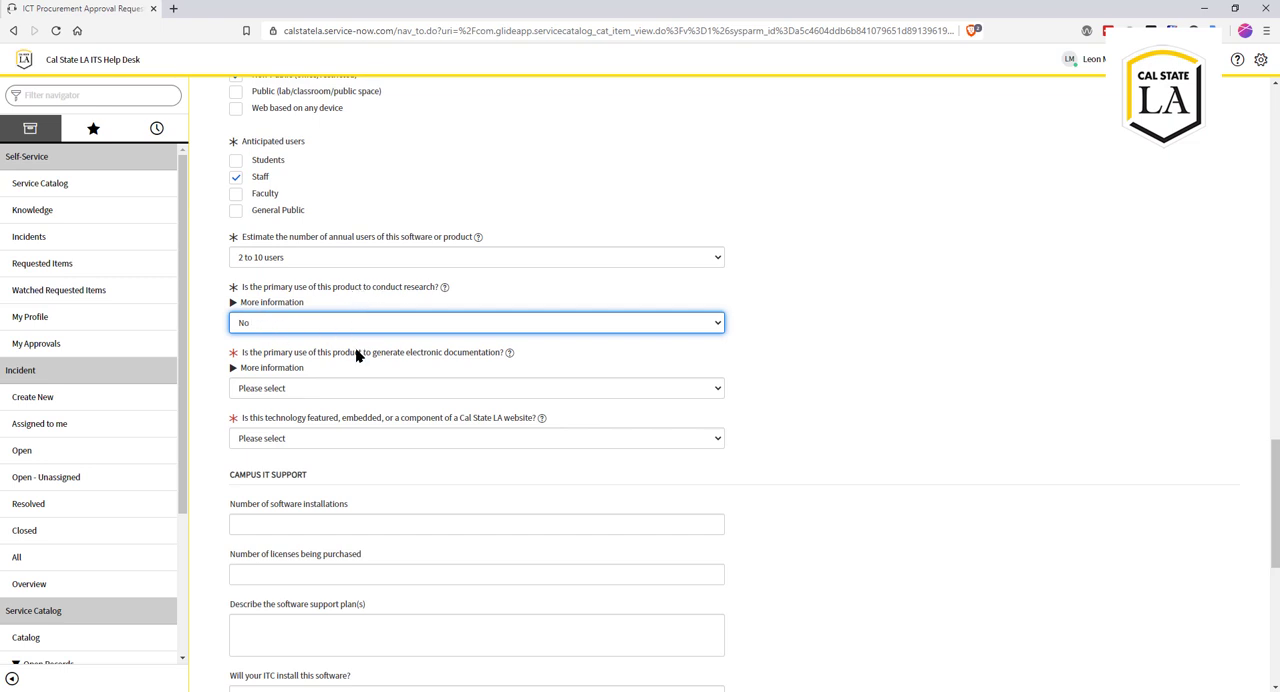
Step: Answer Yes to whether the product's primary use is generating electronic documentation, and expand that question's additional information
scroll(357, 355, down, 3)
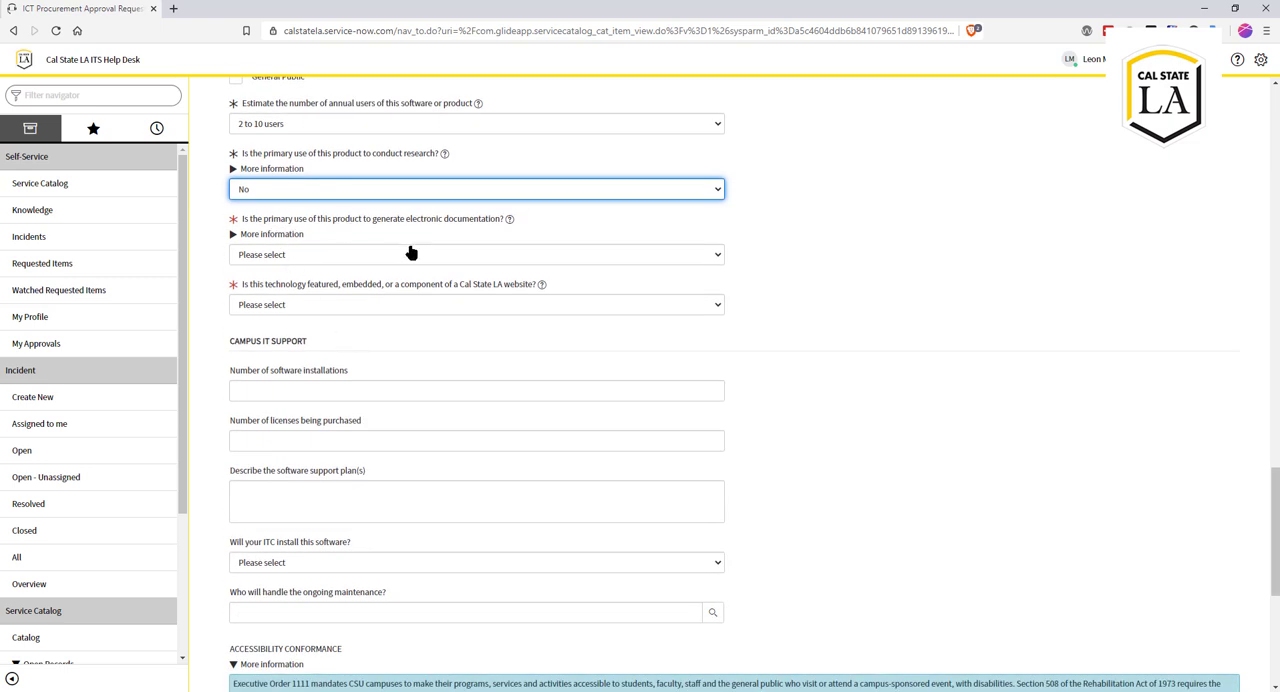
click(334, 261)
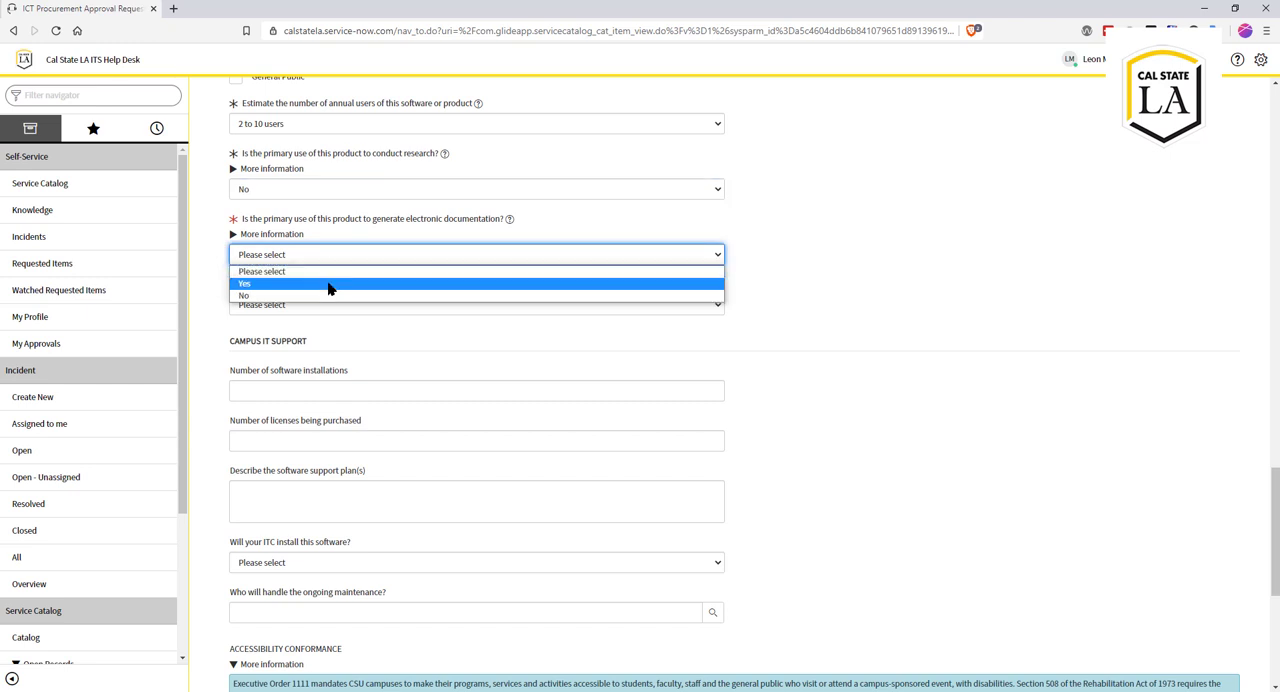
click(328, 285)
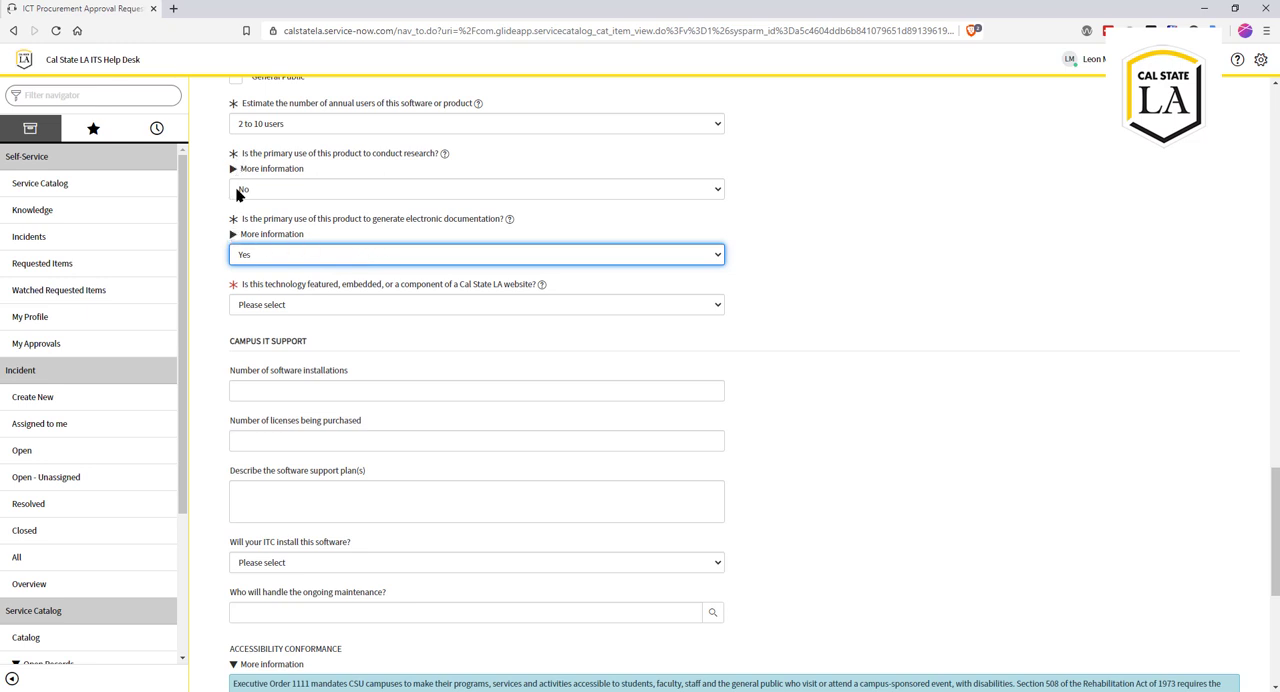
click(234, 239)
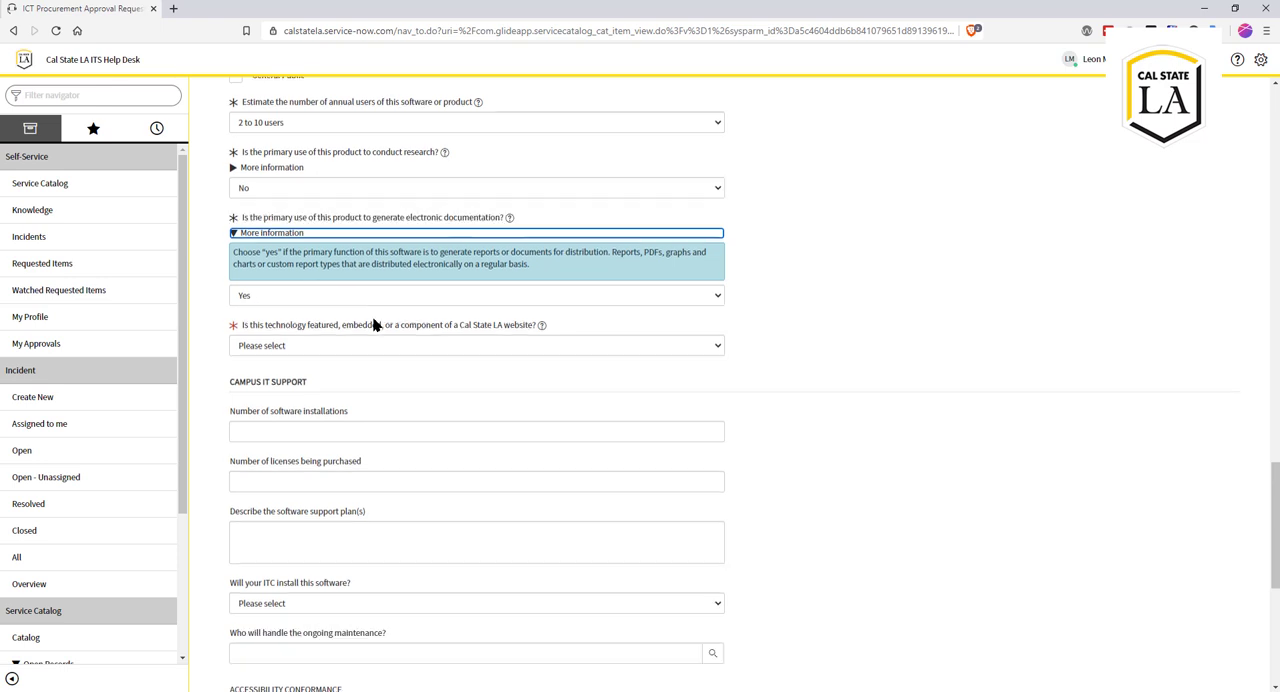
Step: Answer No to whether the technology is featured, embedded, or a component of a Cal State LA website
scroll(373, 324, down, 1)
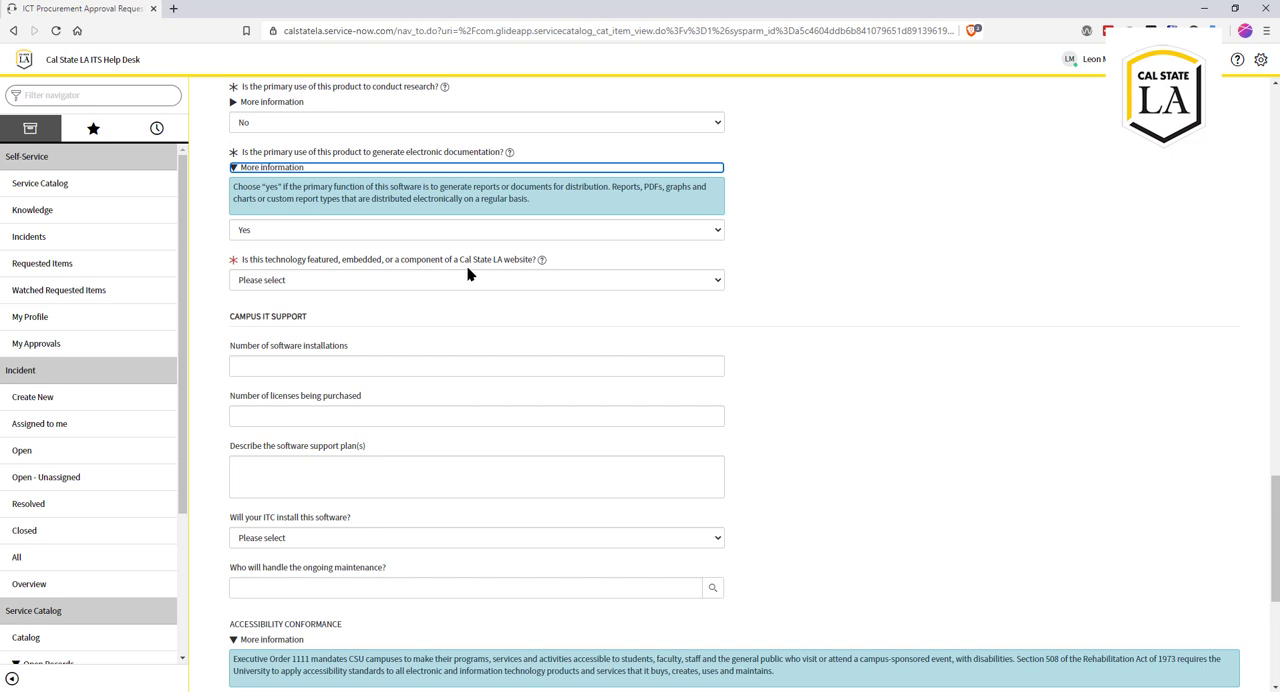
click(343, 285)
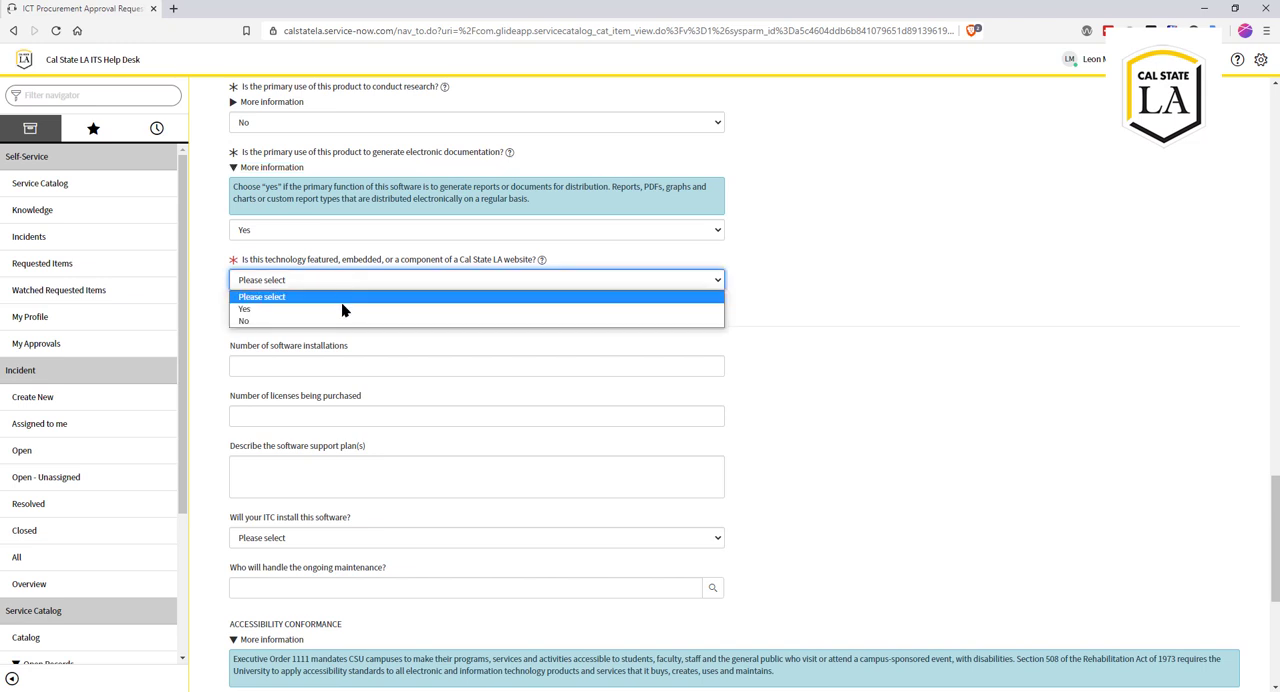
click(341, 304)
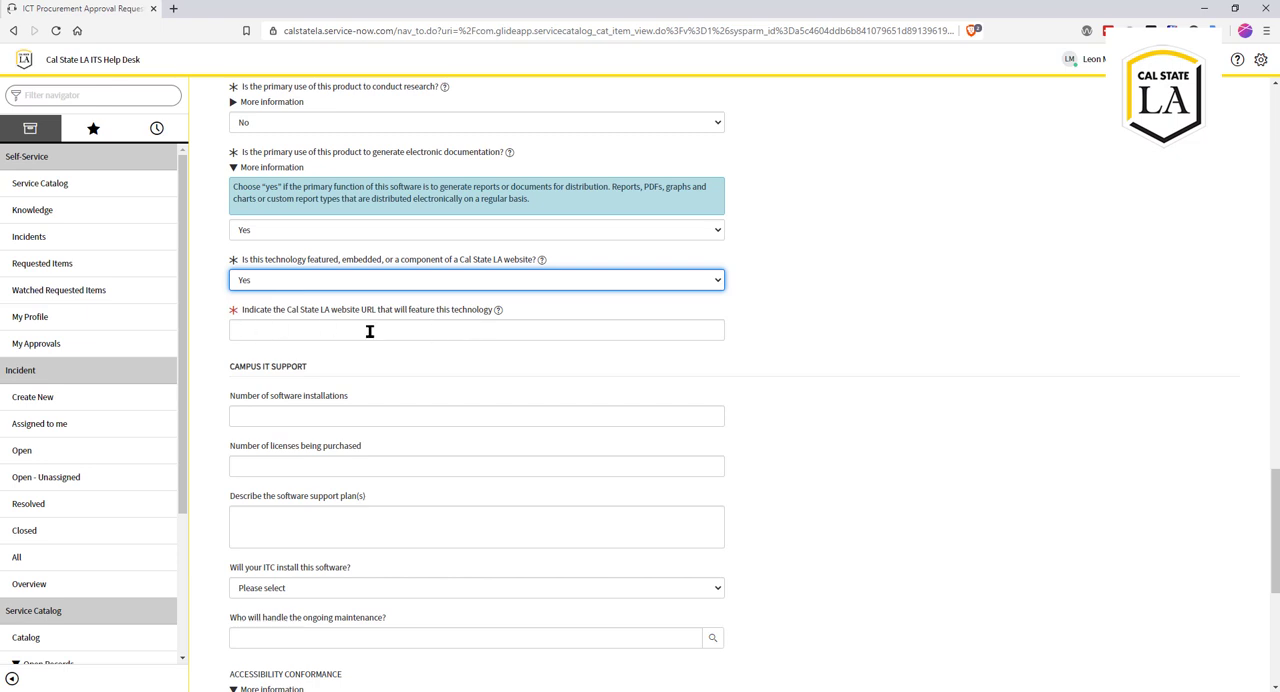
click(349, 284)
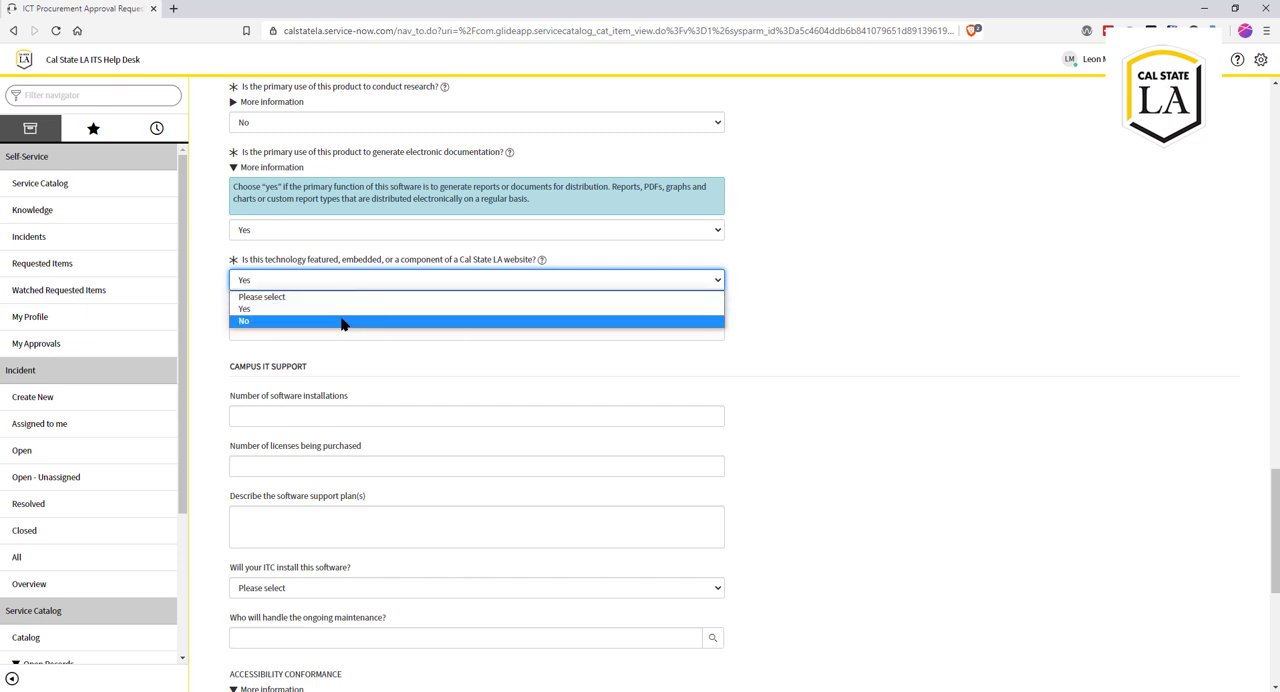
click(343, 321)
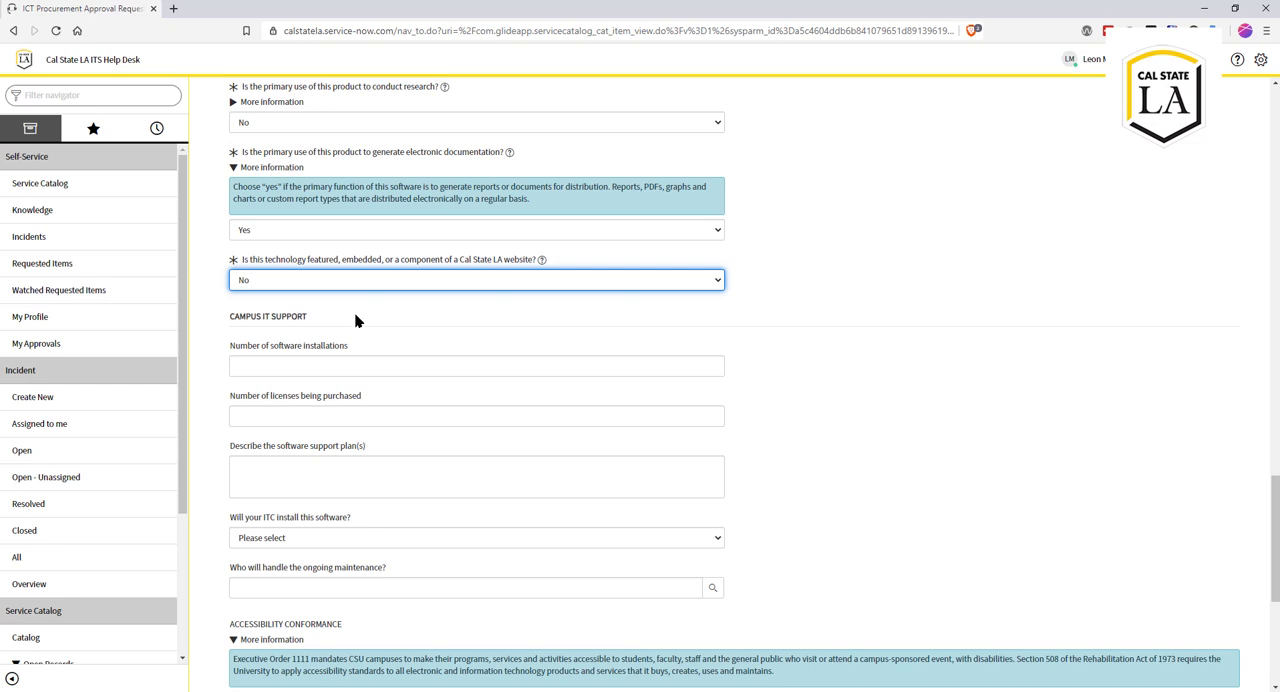
Step: Enter 10 for both the number of software installations and the number of licenses being purchased
scroll(355, 320, down, 2)
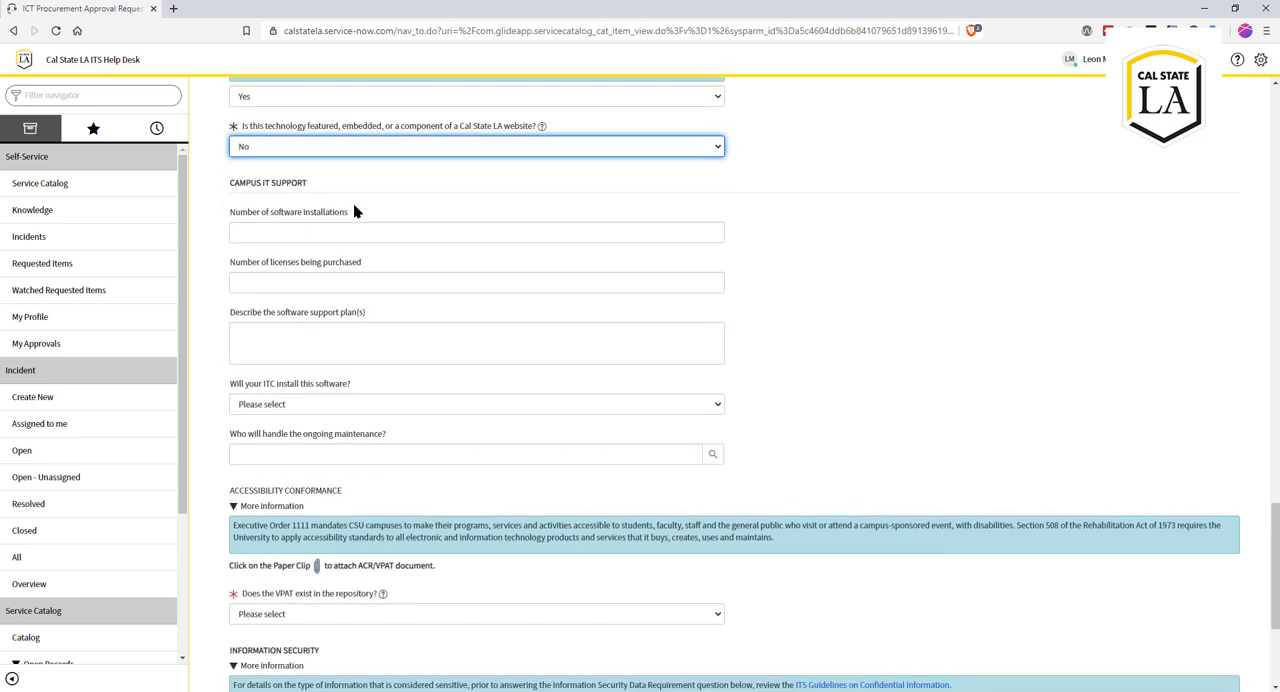
click(301, 232)
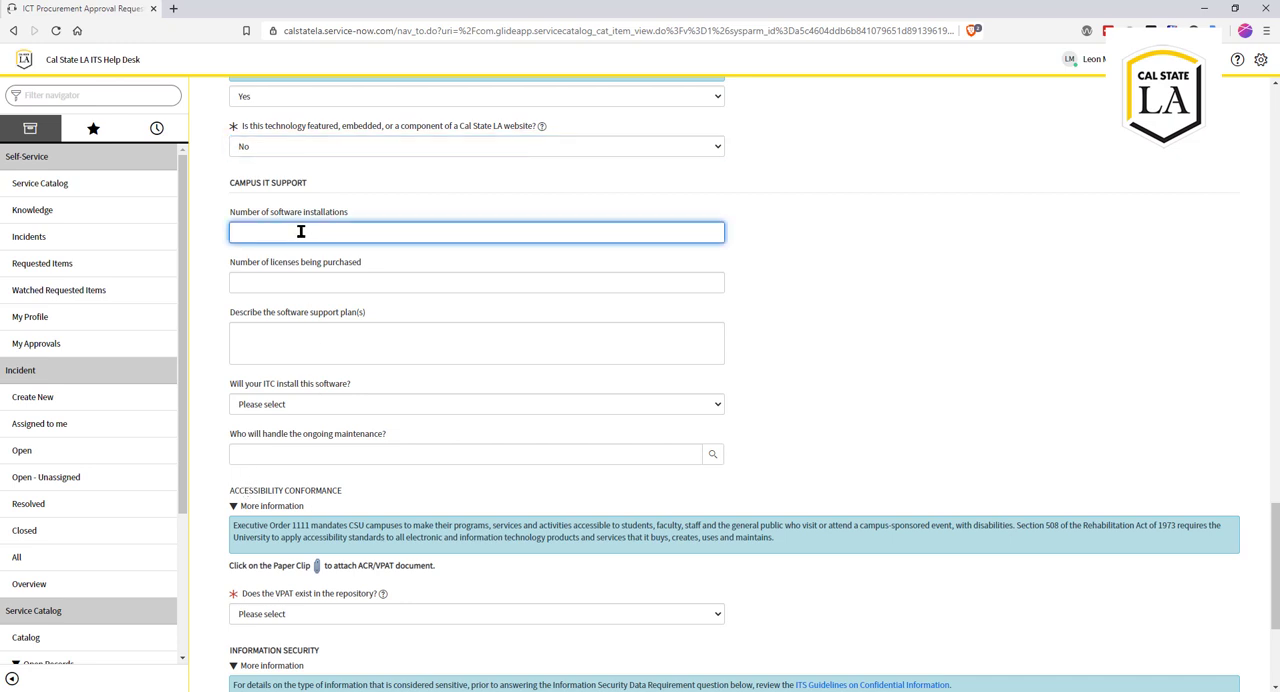
text(10)
click(301, 281)
text(10)
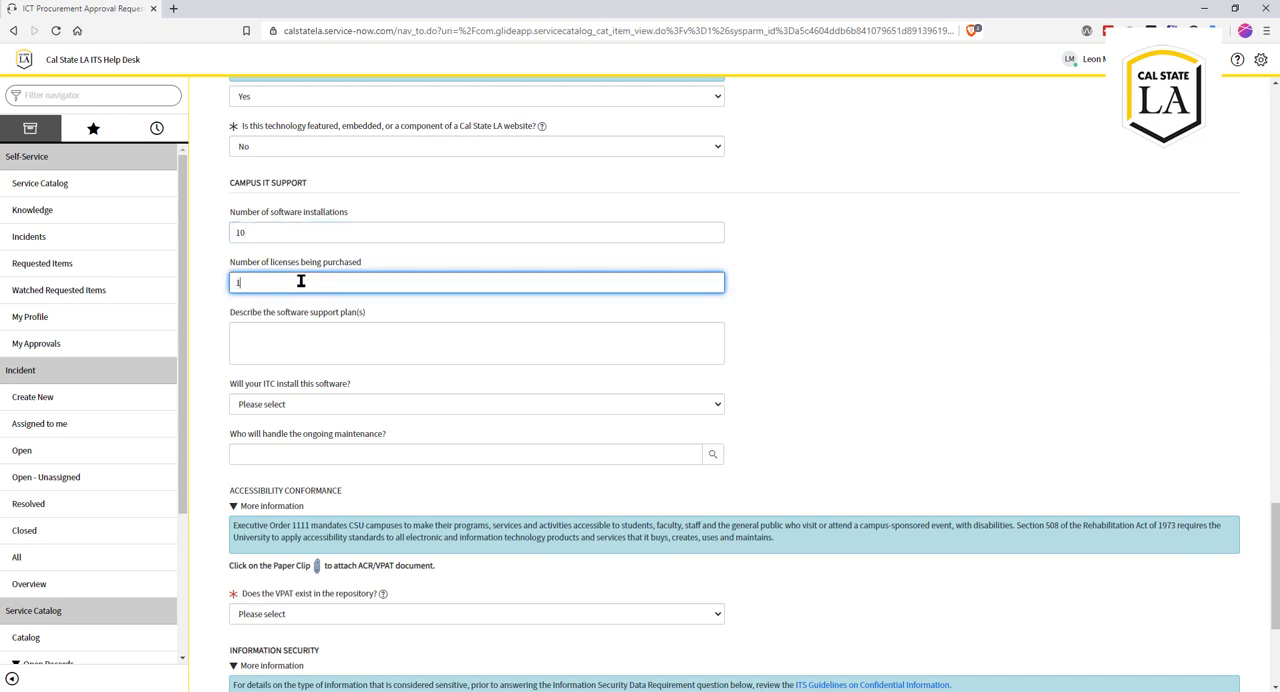
Step: Describe the software support plan as "No support required"
click(293, 334)
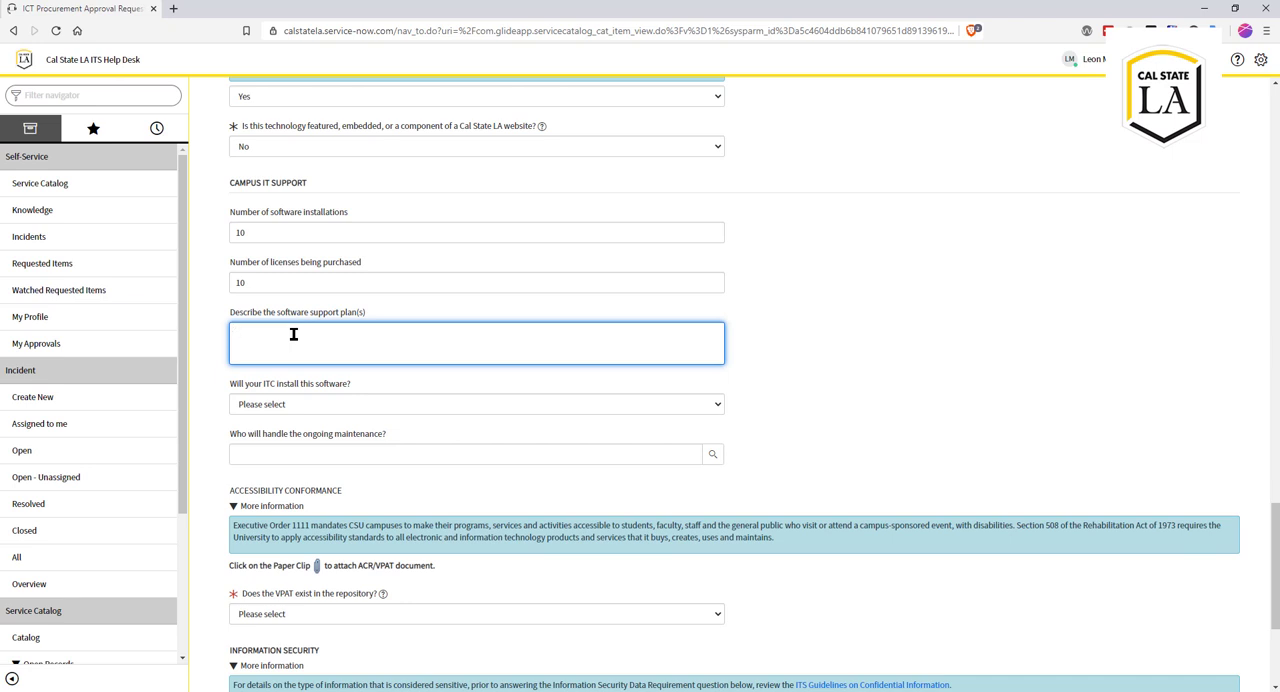
text(No support required)
Step: Answer No to whether the ITC will install the software, and specify "Self" as the person installing it
click(299, 404)
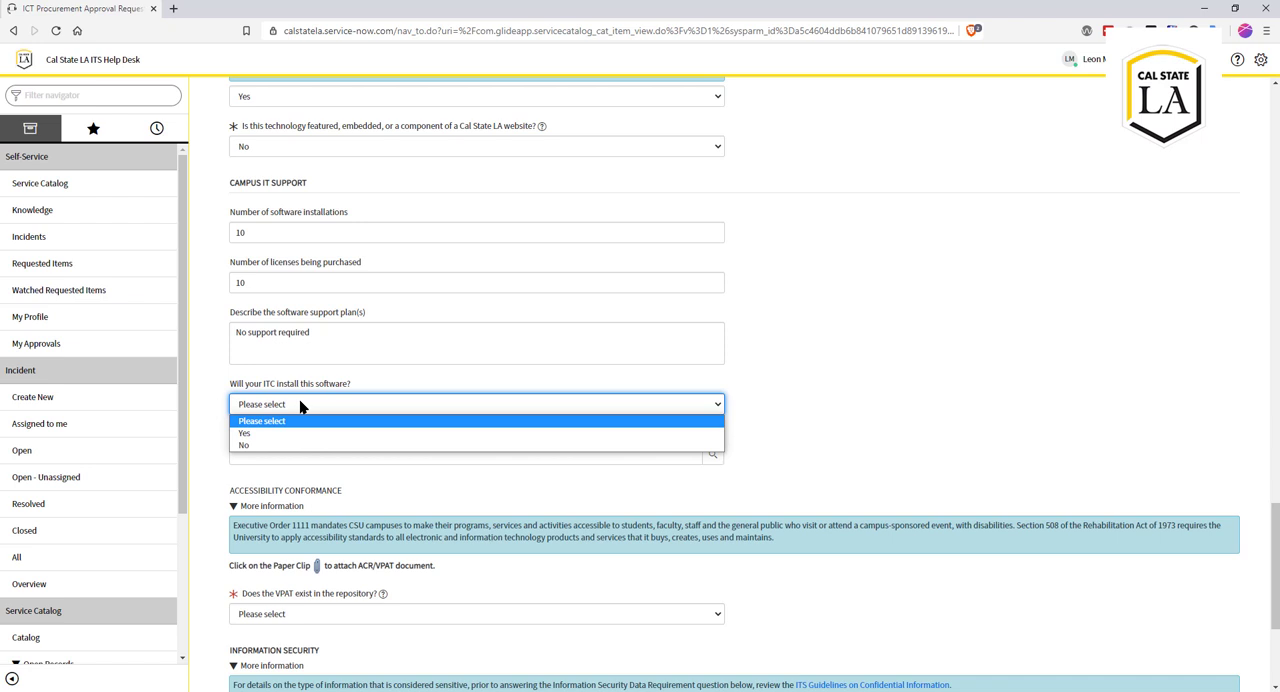
click(277, 446)
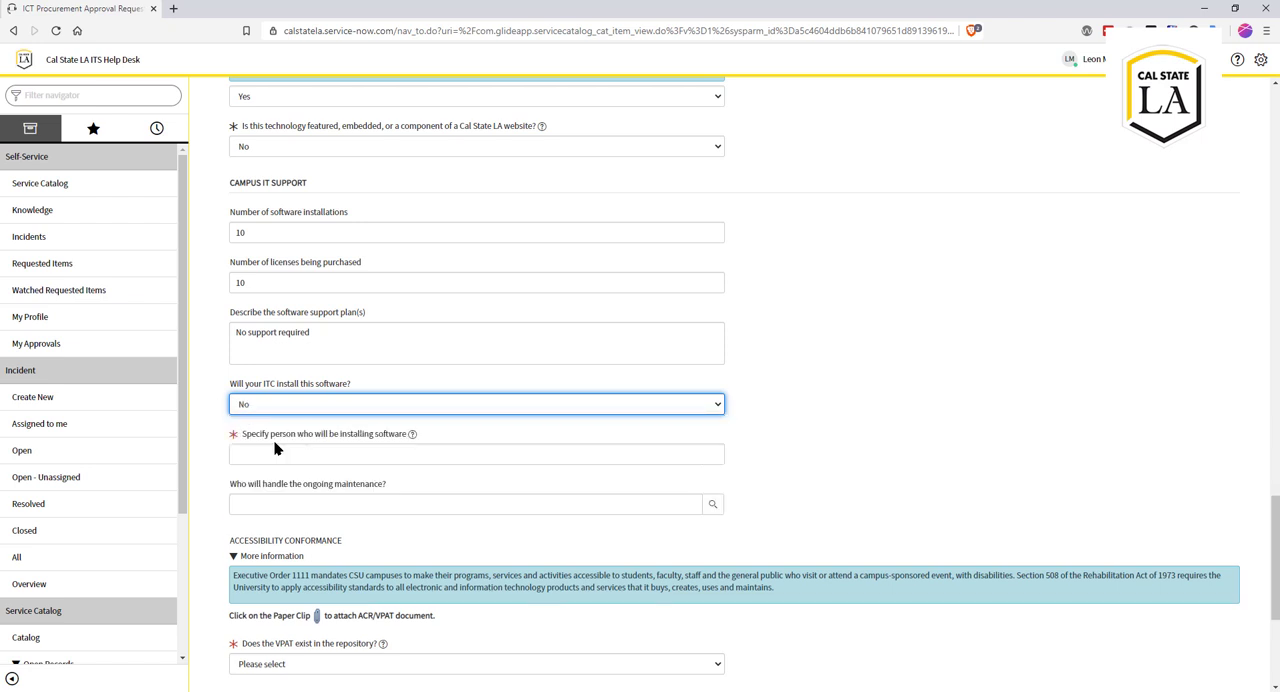
click(366, 455)
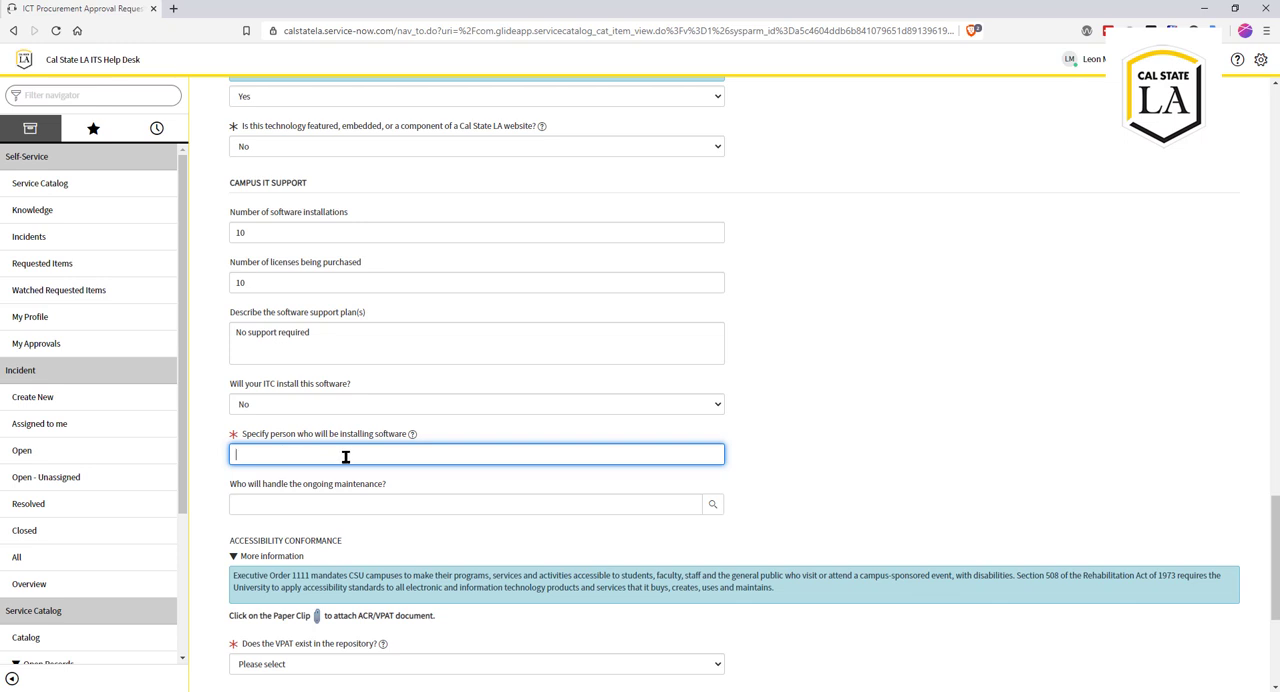
text(lmcn)
key(BackSpace)
key(BackSpace)
key(BackSpace)
click(352, 503)
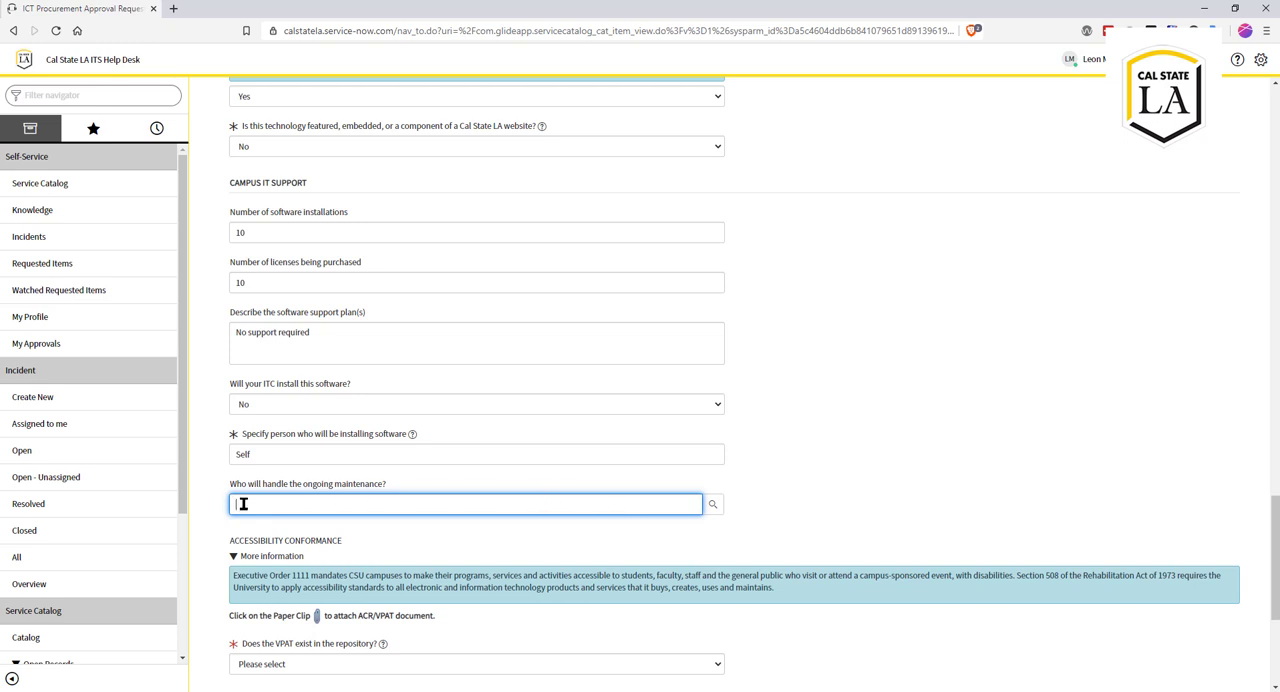
Step: Attach COMMONLOOK-OFFICE-VPAT_4.19_FINAL.pdf from the Commonlook folder as the ACR/VPAT document in the Accessibility Conformance section
scroll(392, 528, down, 3)
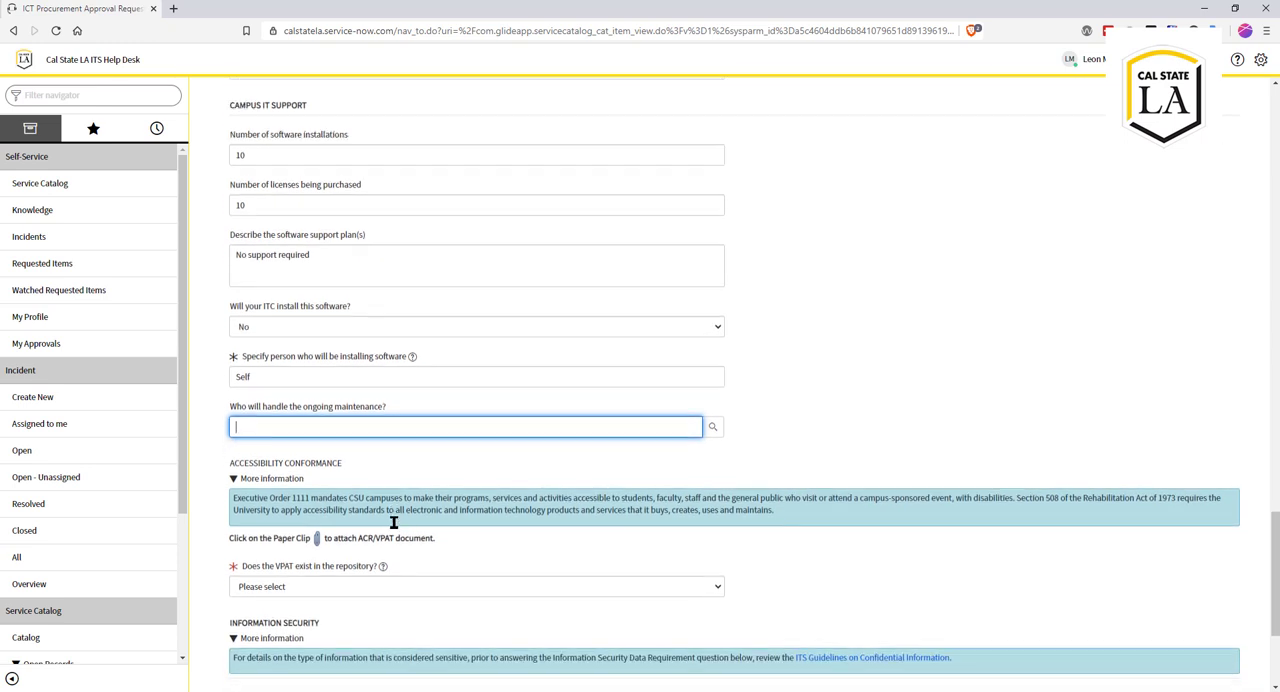
scroll(393, 528, down, 2)
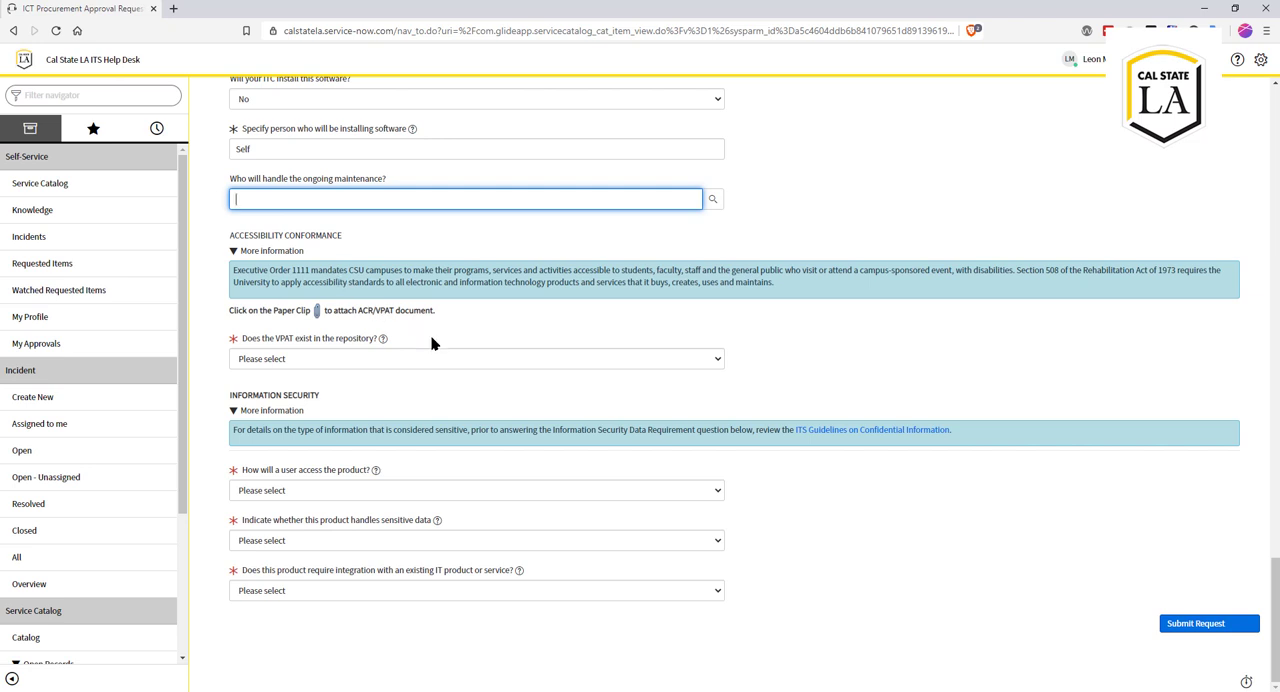
drag(358, 310, 393, 310)
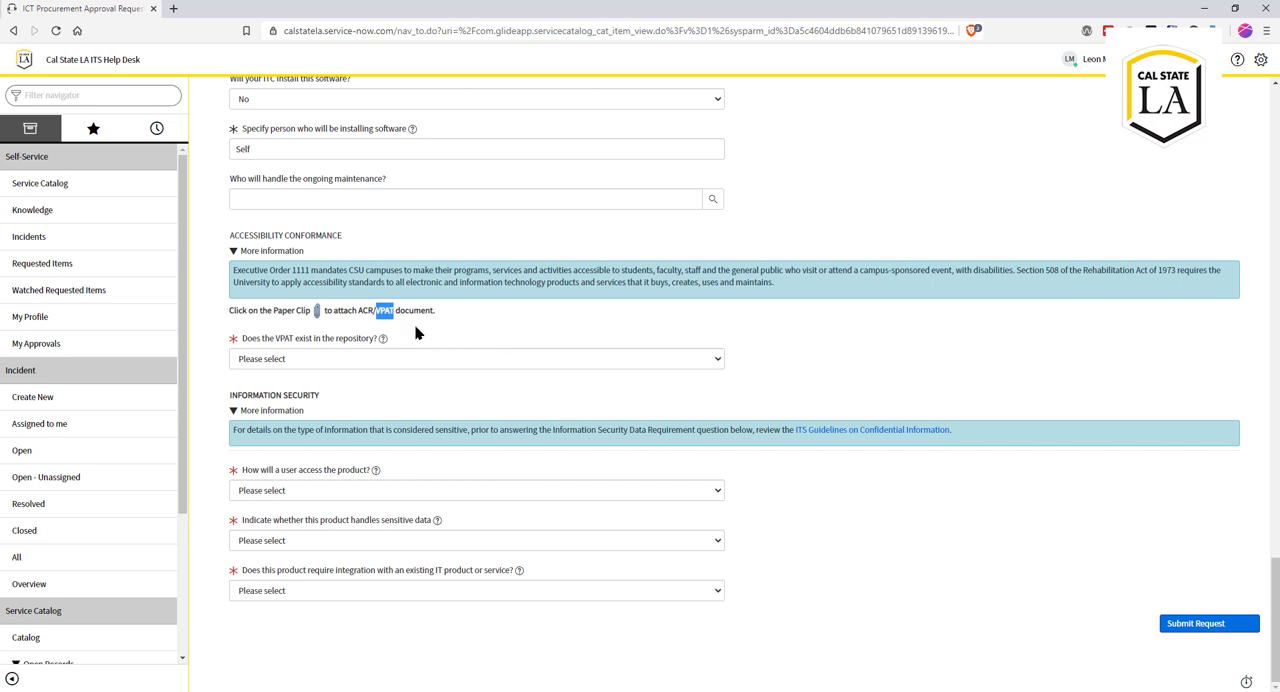
click(317, 312)
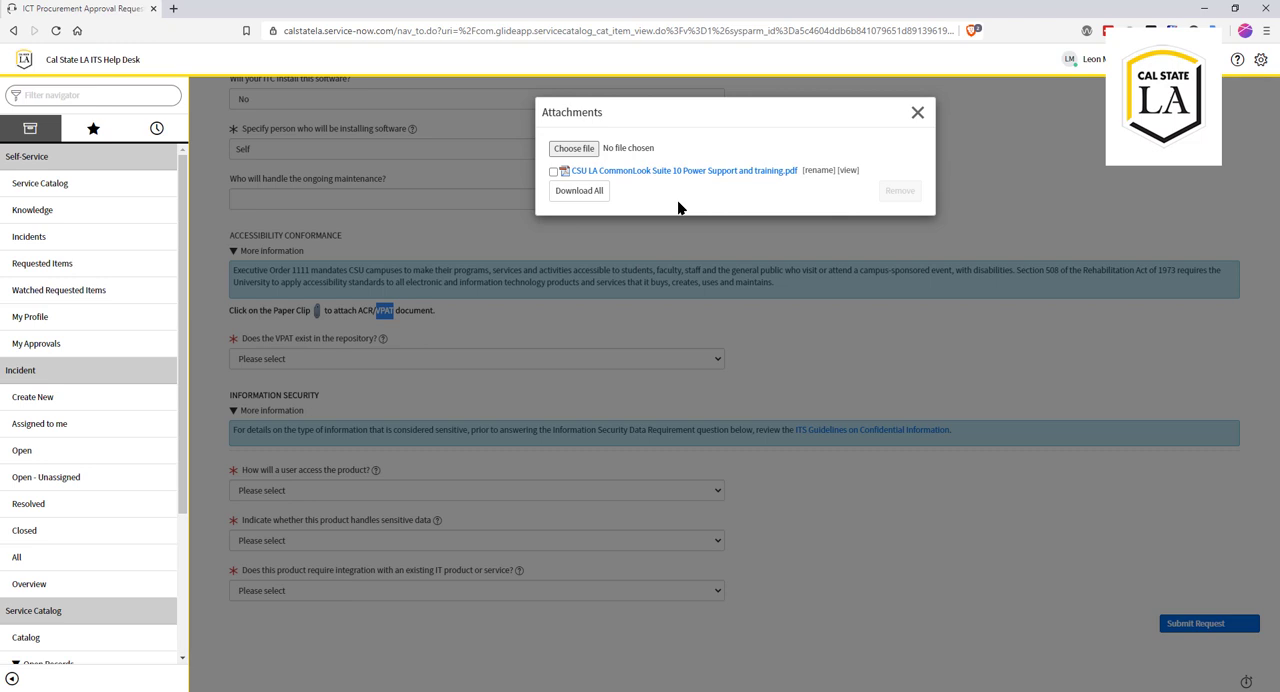
click(585, 149)
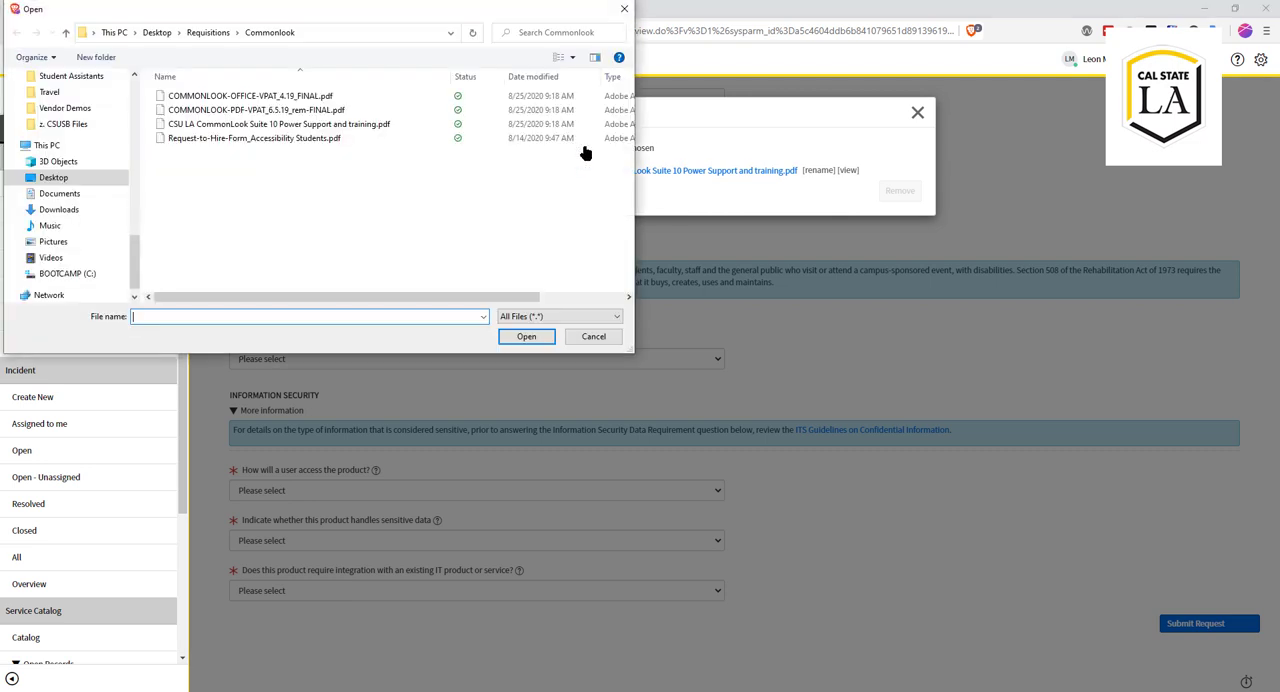
click(297, 97)
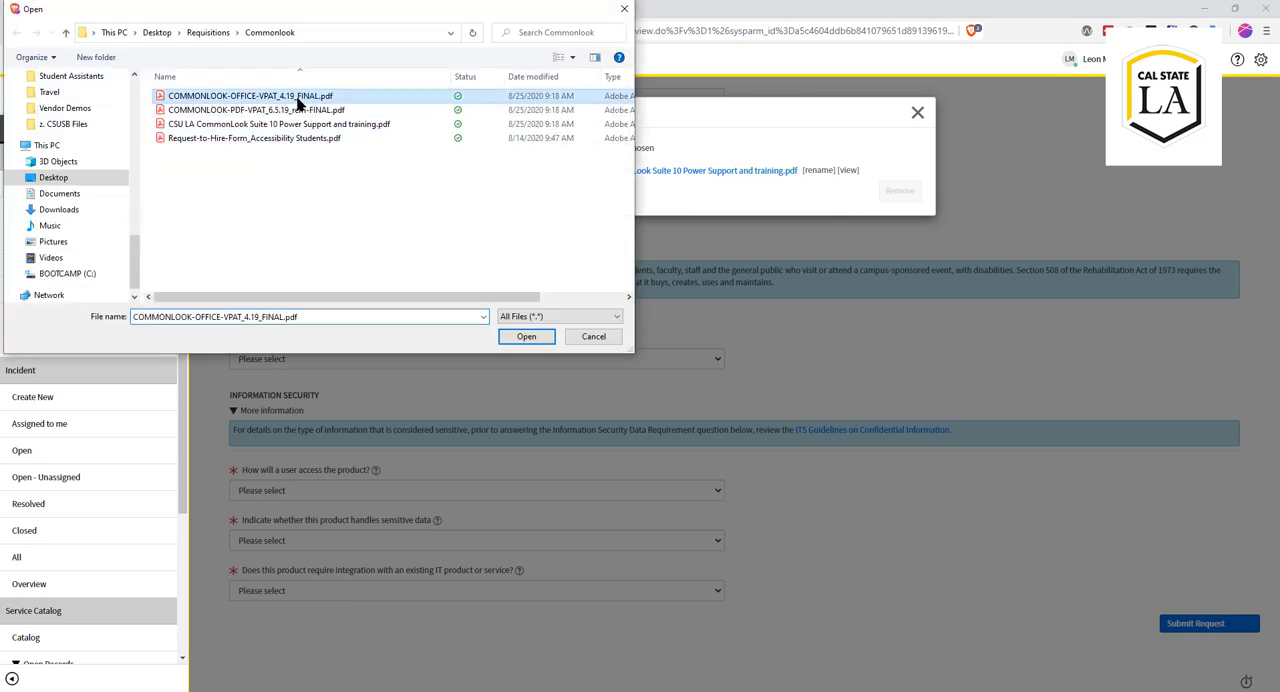
click(522, 337)
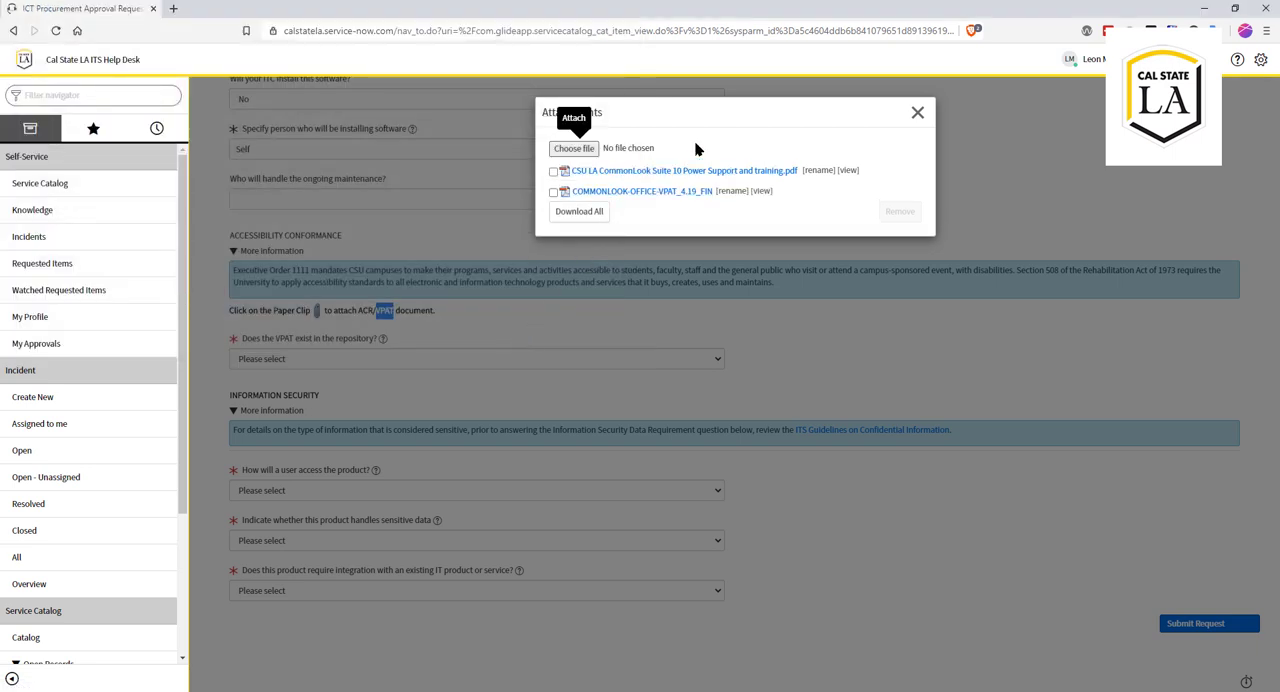
click(918, 114)
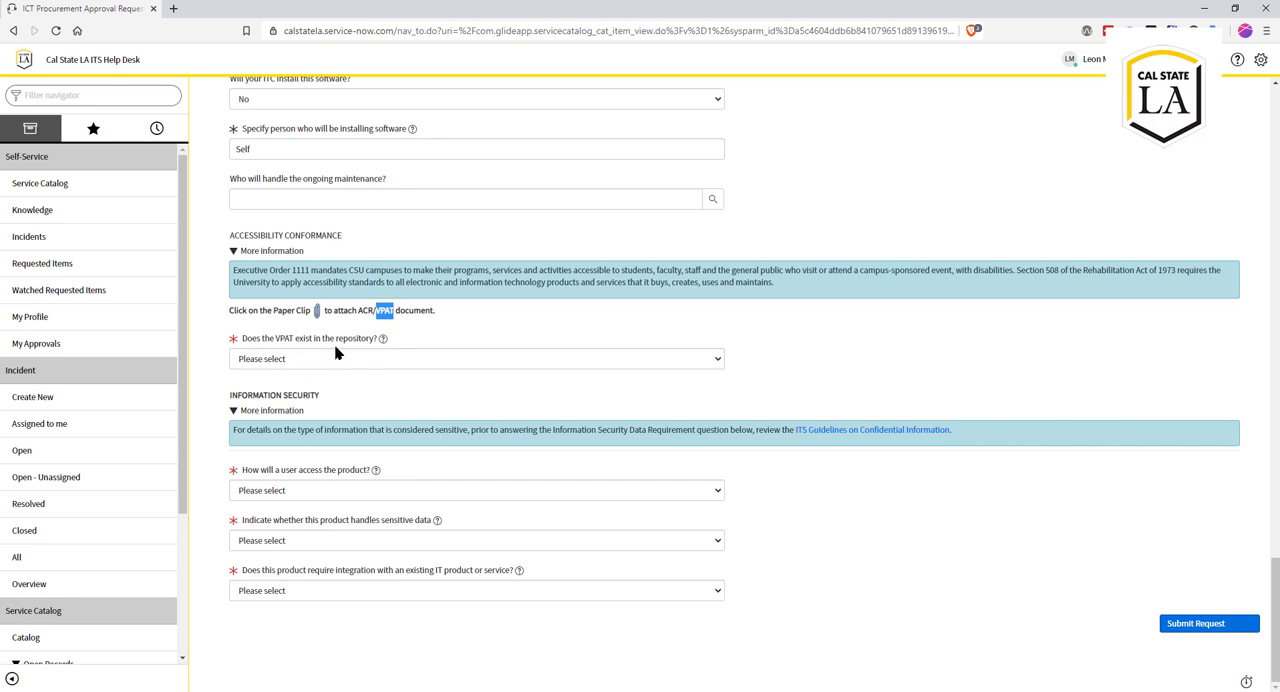
click(373, 360)
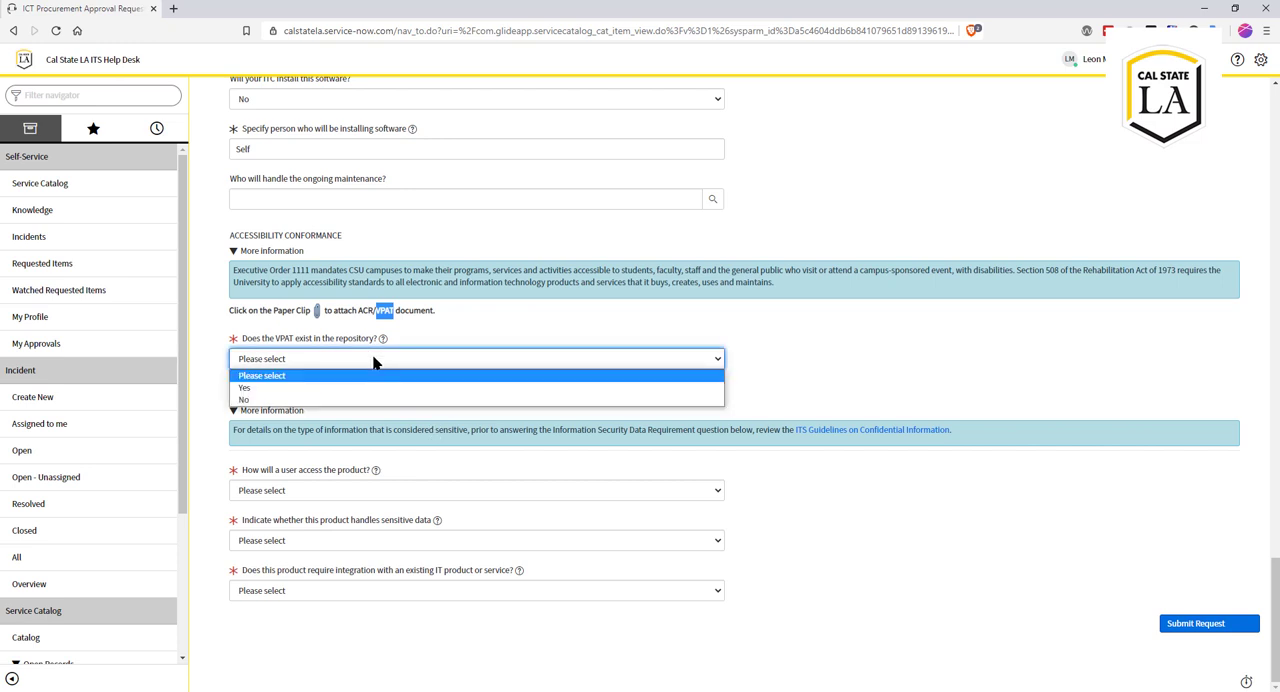
click(303, 400)
click(330, 362)
click(300, 387)
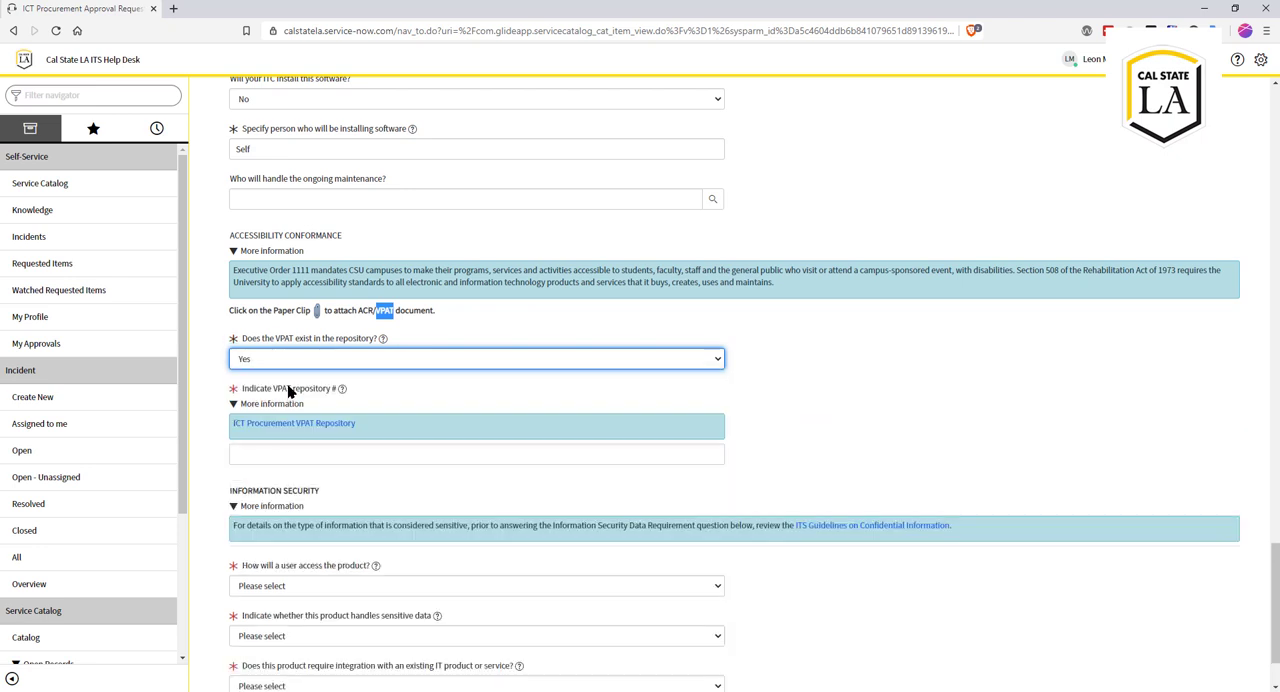
click(268, 458)
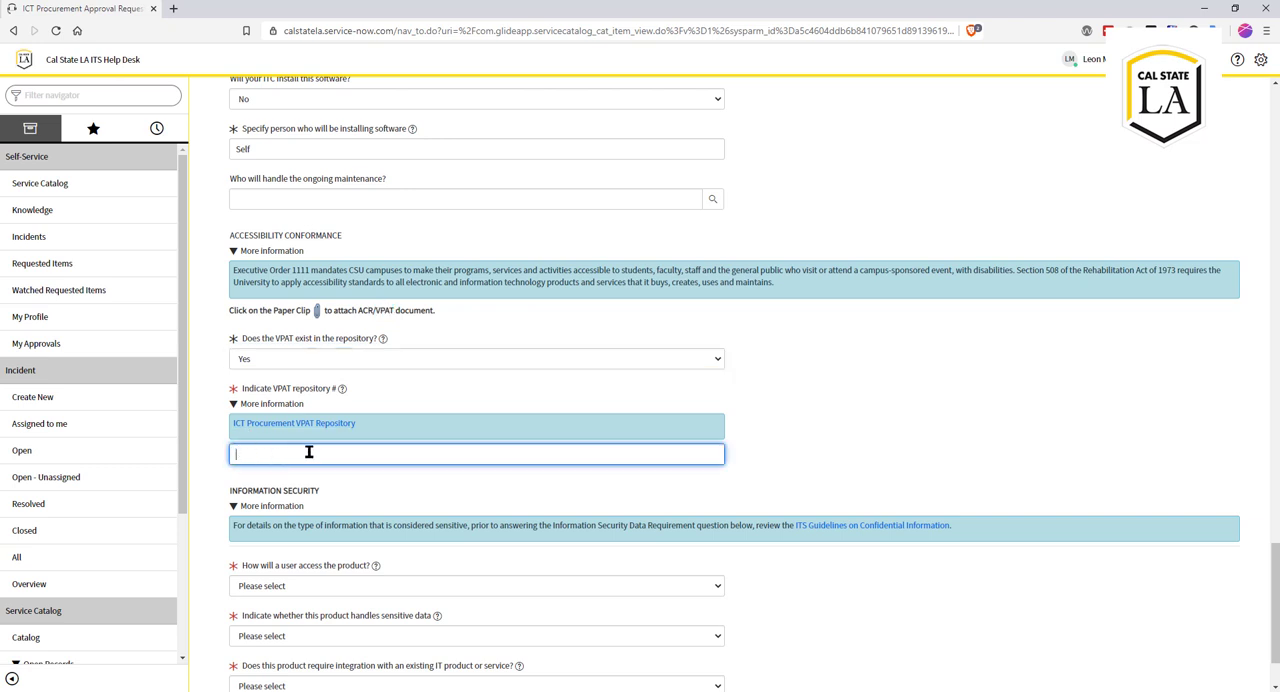
Step: Answer No to whether the VPAT exists in the repository
click(289, 358)
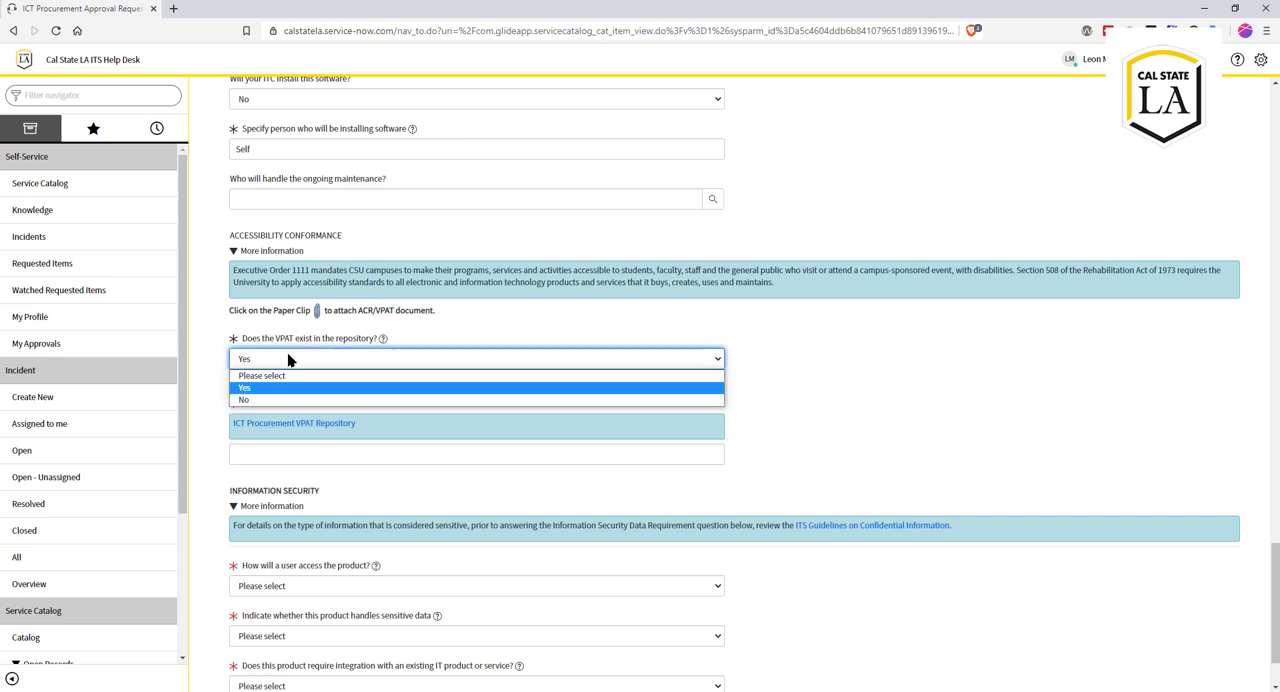
click(291, 398)
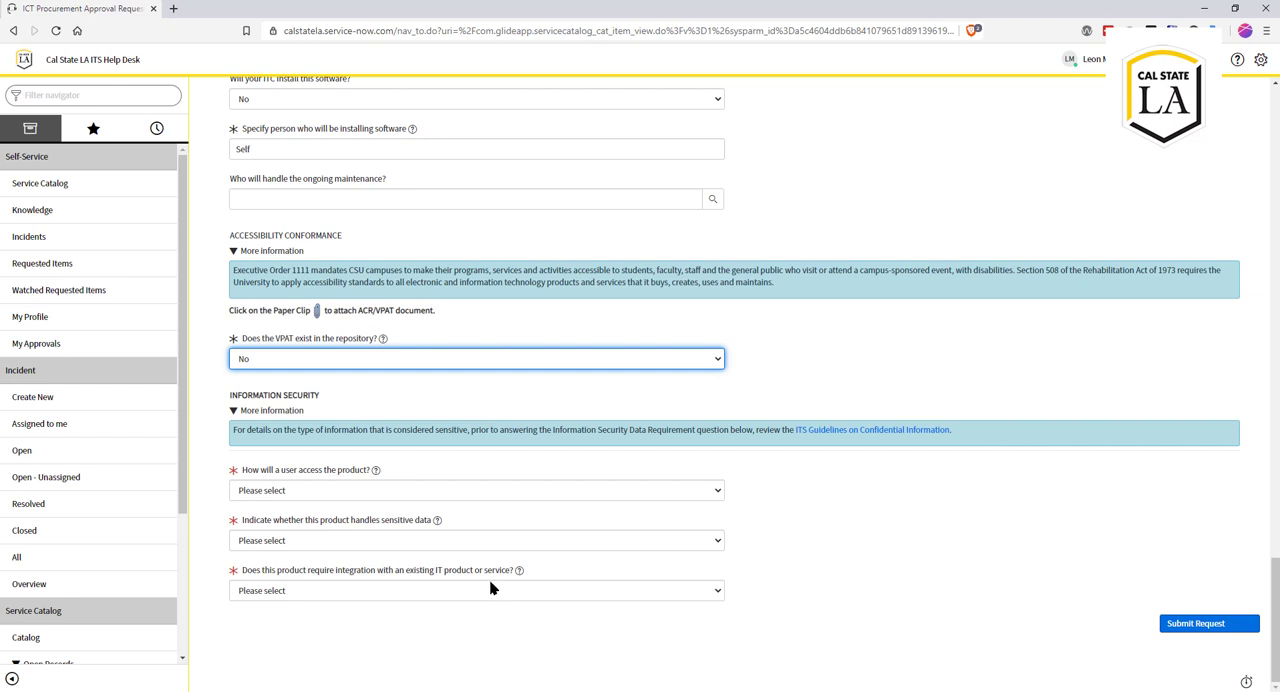
Step: Set how a user will access the product to "No login required"
click(399, 490)
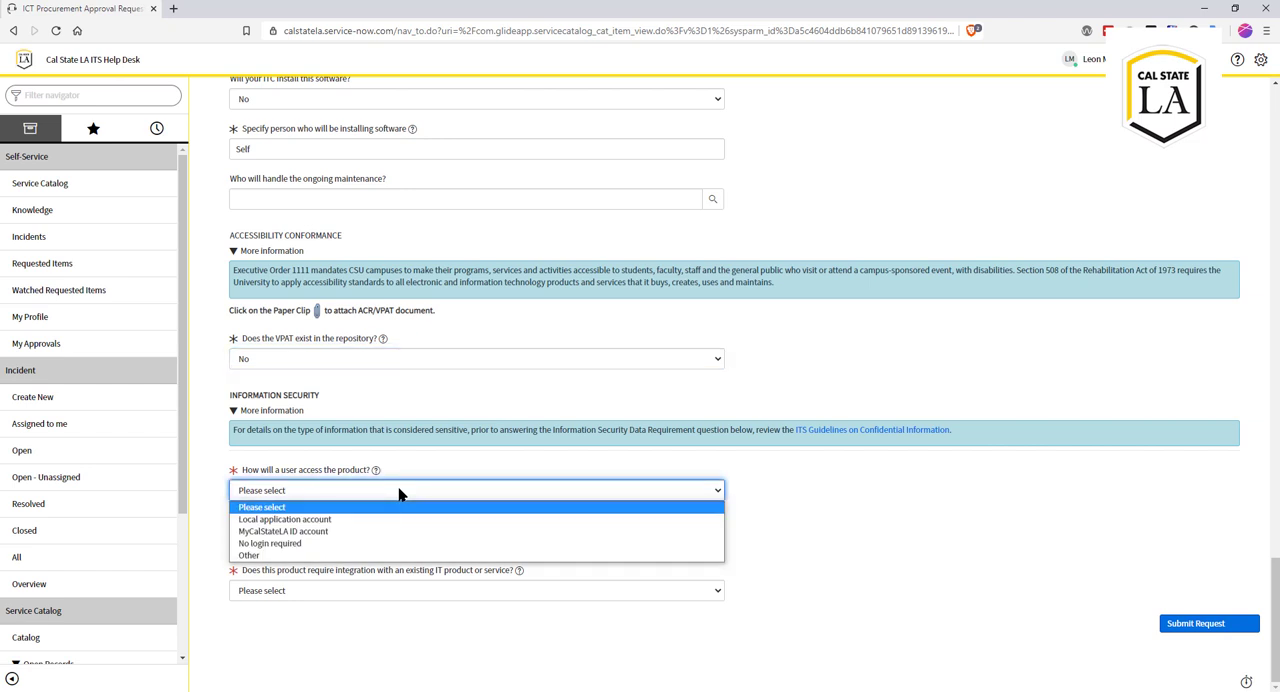
click(372, 543)
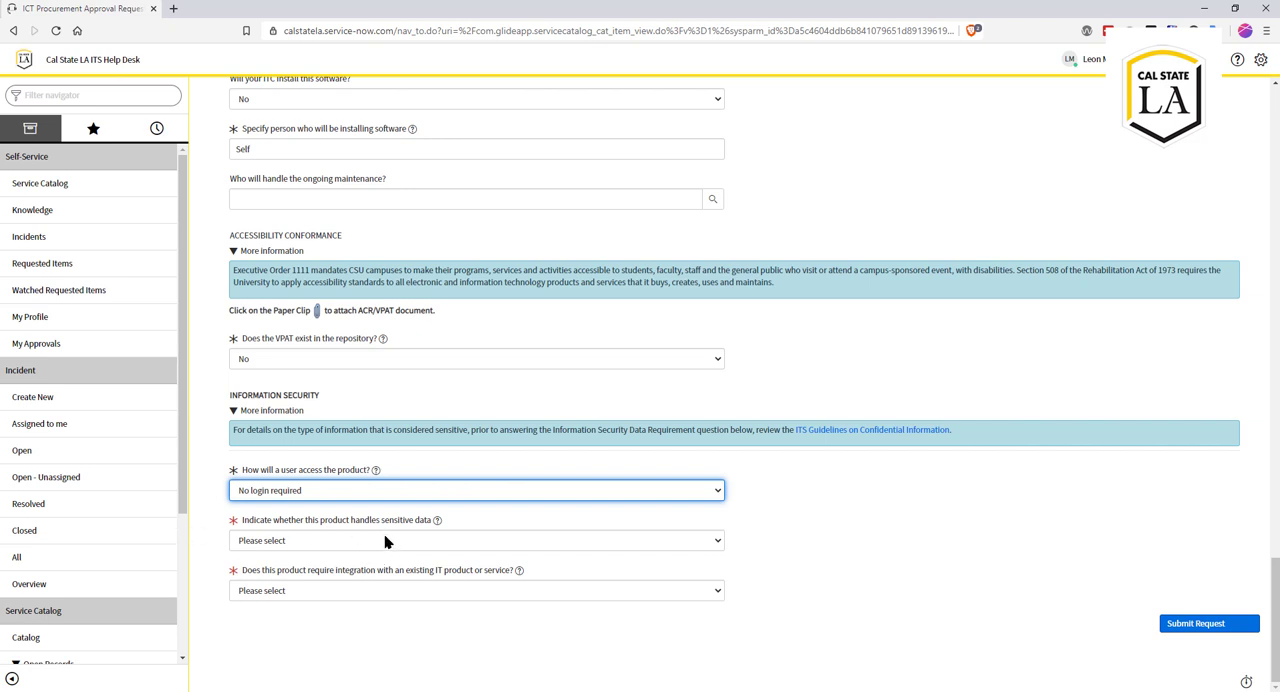
Step: Answer No to the product handling sensitive data and No to requiring integration with an existing IT product or service
click(386, 538)
click(366, 582)
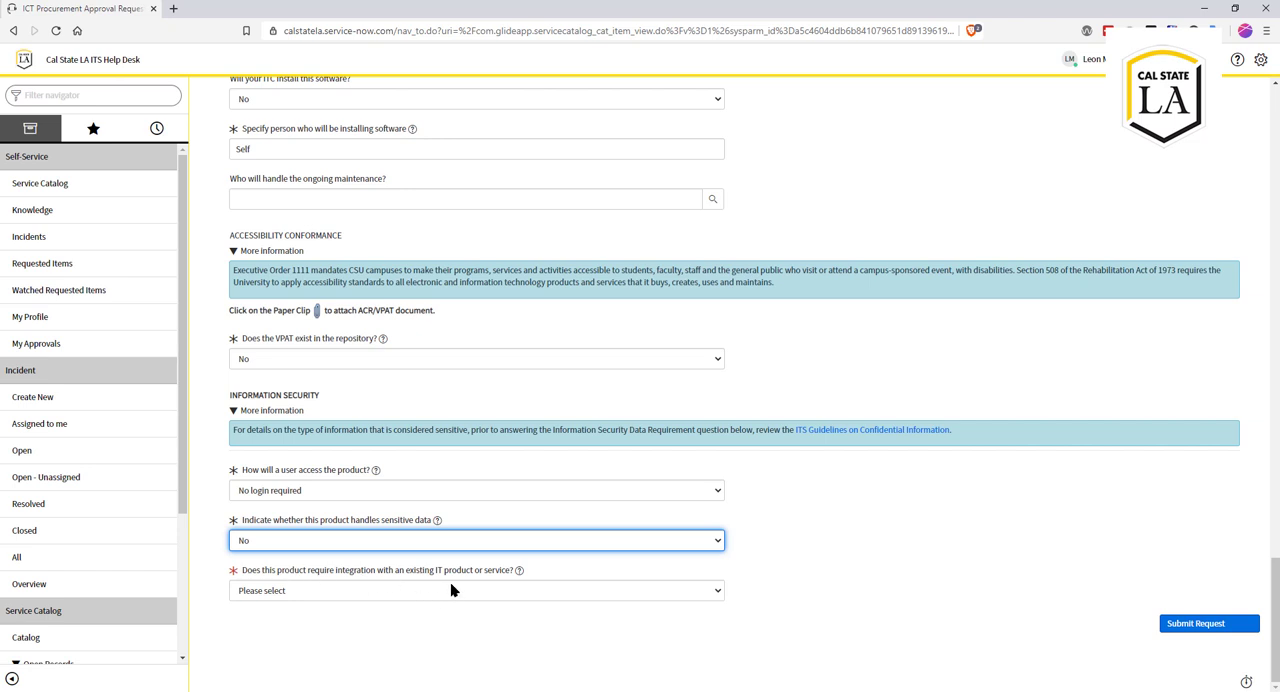
click(390, 592)
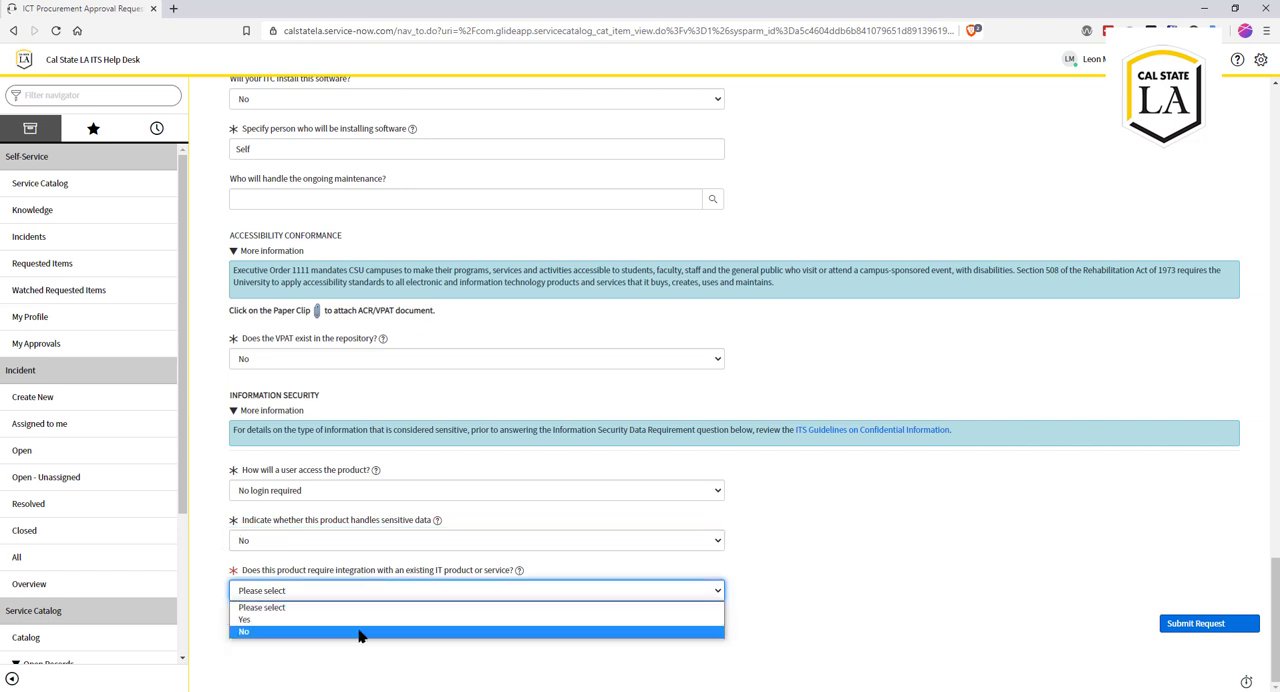
click(360, 631)
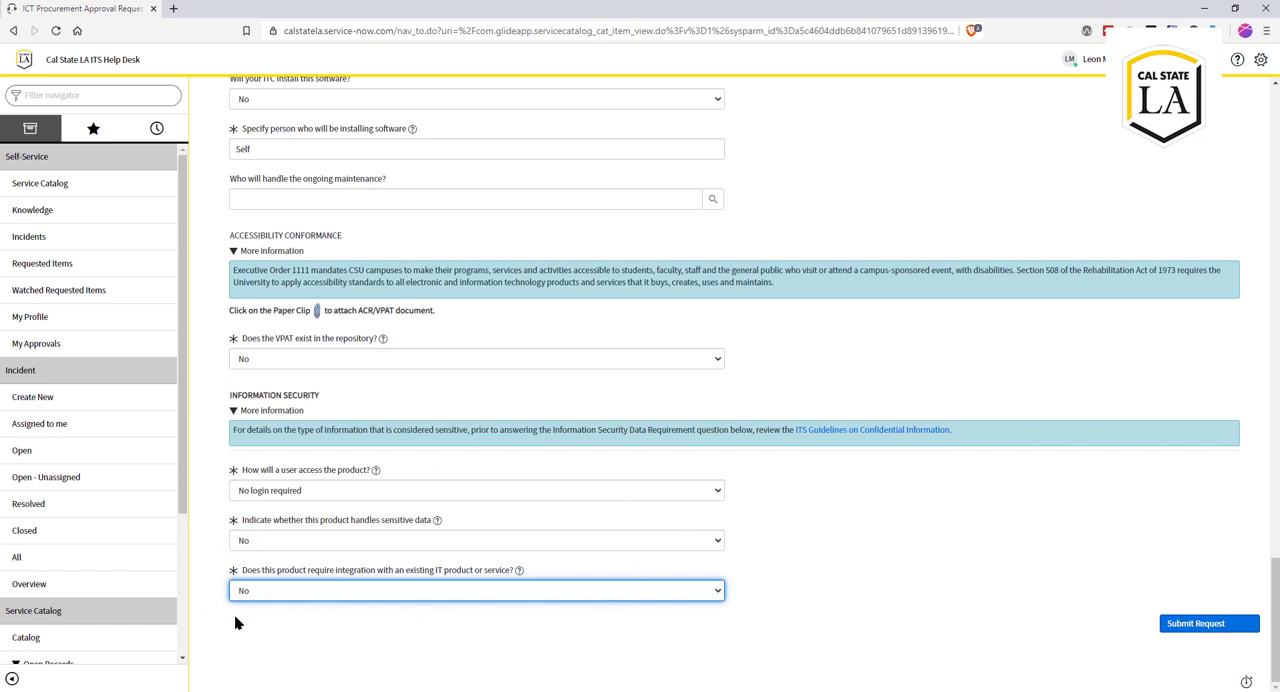
Step: Reselect "No login required" for how a user will access the product and answer Yes to whether it handles sensitive data
click(328, 492)
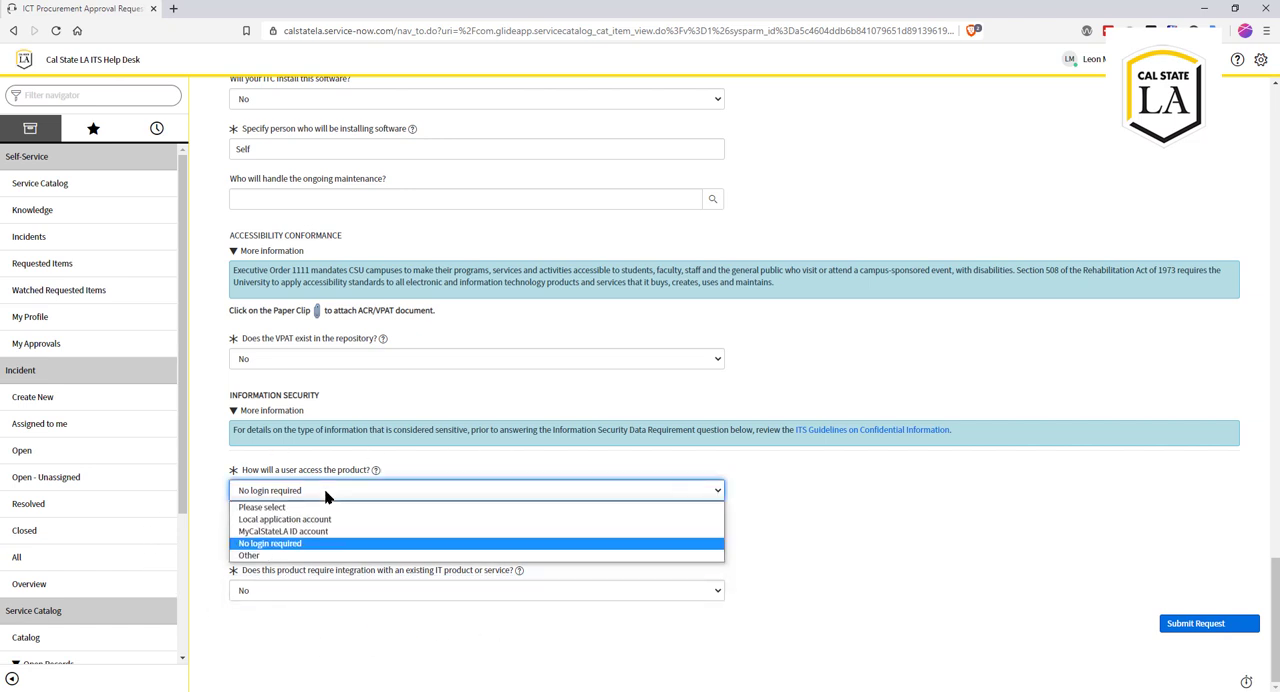
click(325, 543)
click(323, 541)
click(323, 570)
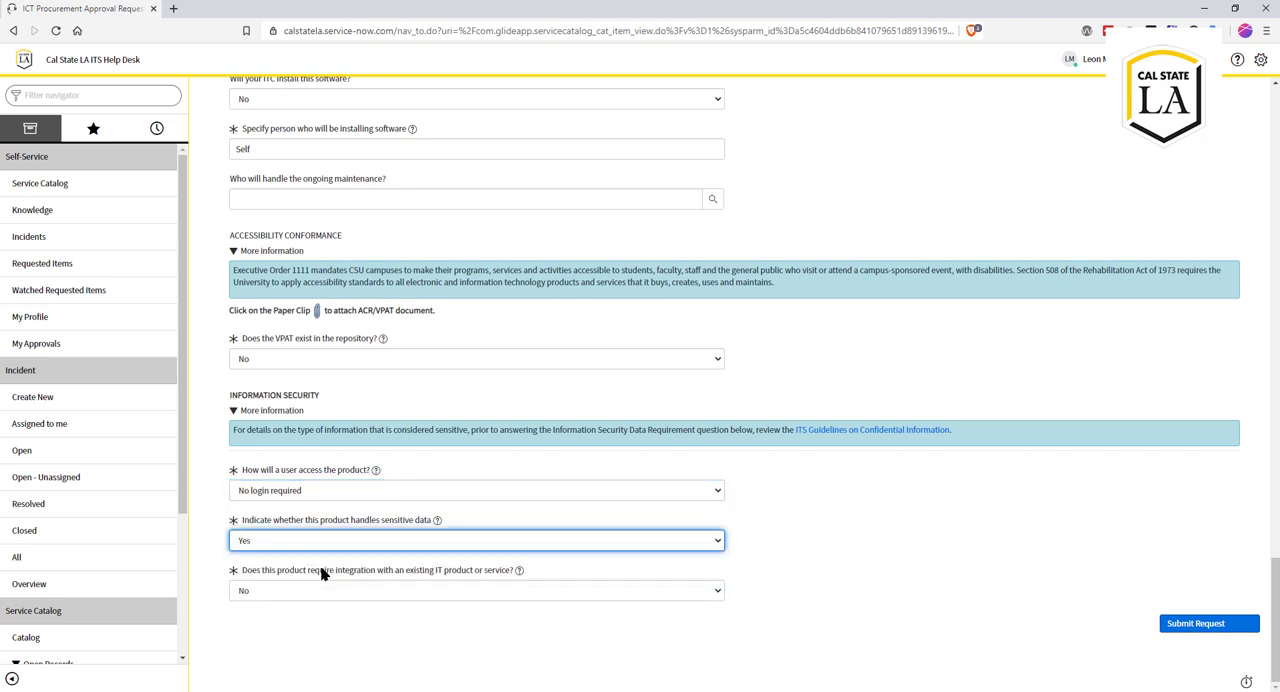
Step: Answer No to whether the product handles sensitive data and submit the ICT Procurement Approval Request
click(324, 541)
click(318, 581)
click(1185, 626)
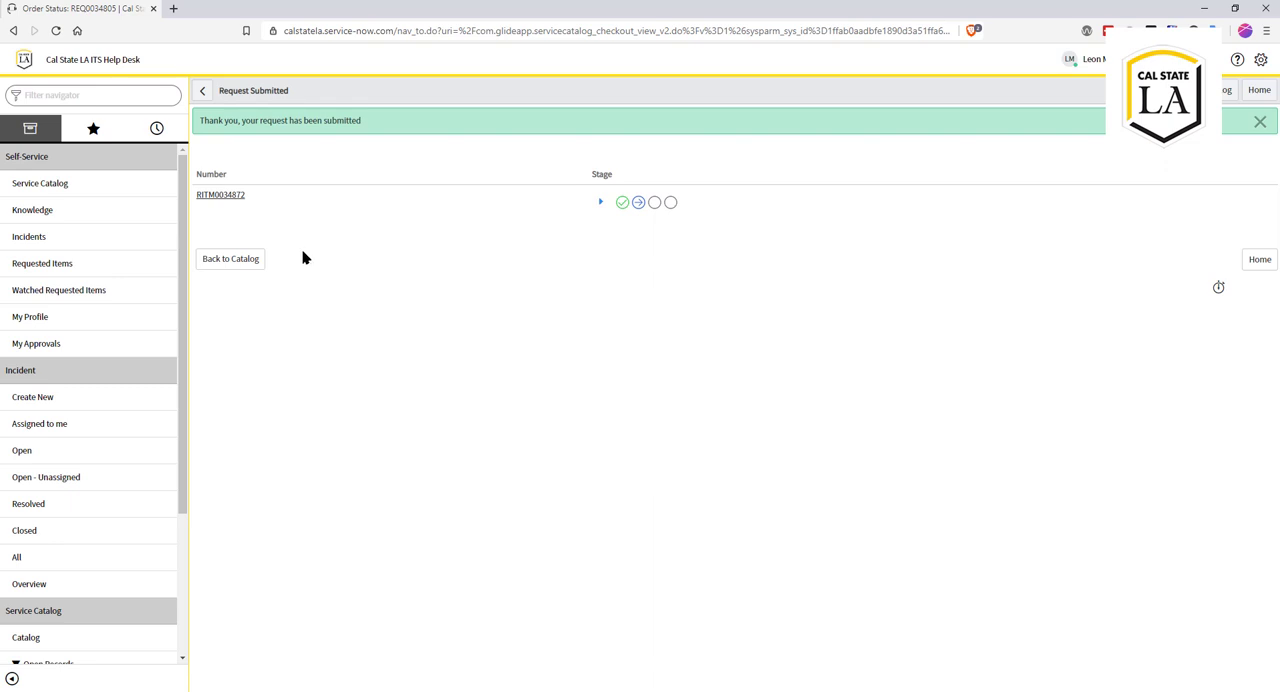
Step: Go to the Cal State LA accessibility website at calstatela.edu/accessibility
click(306, 34)
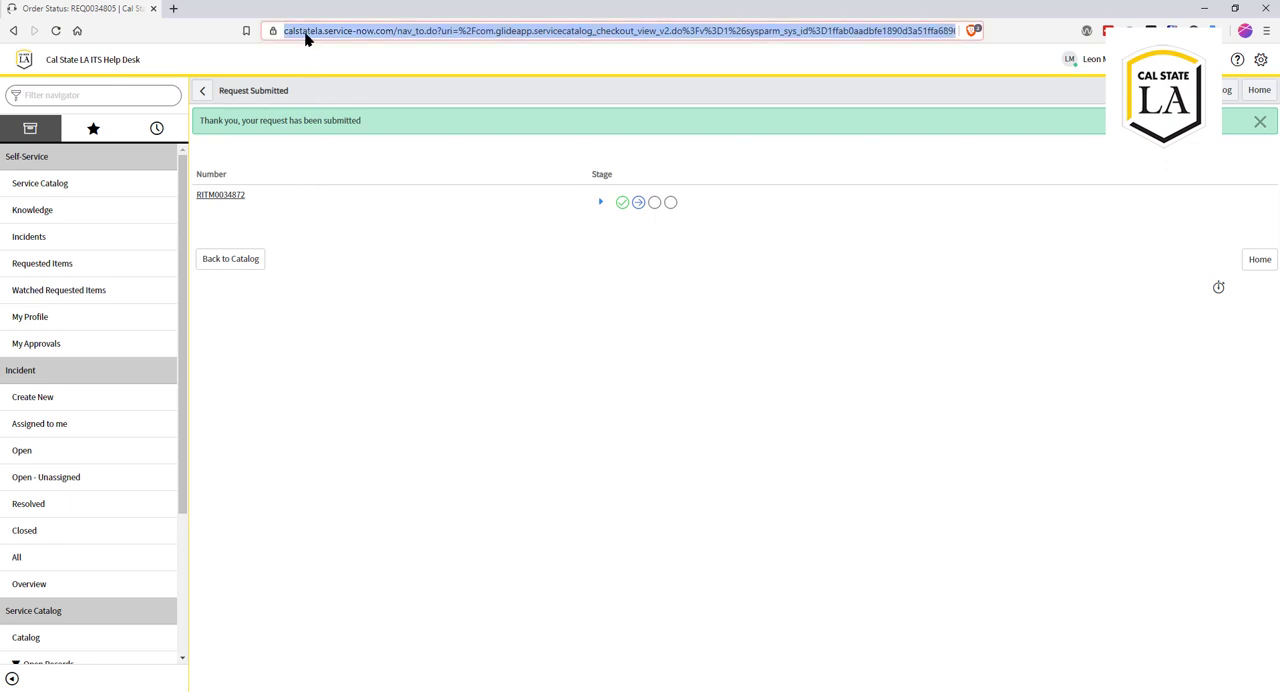
text(calstate)
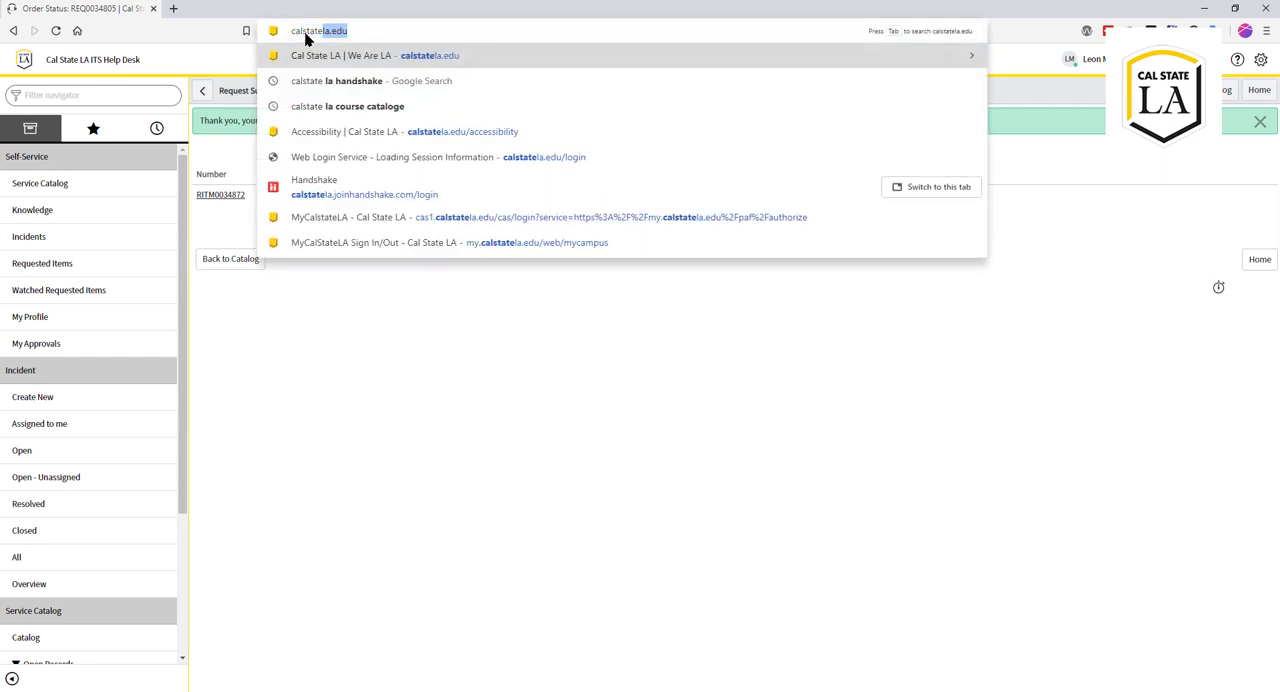
key(Right)
text(/acc)
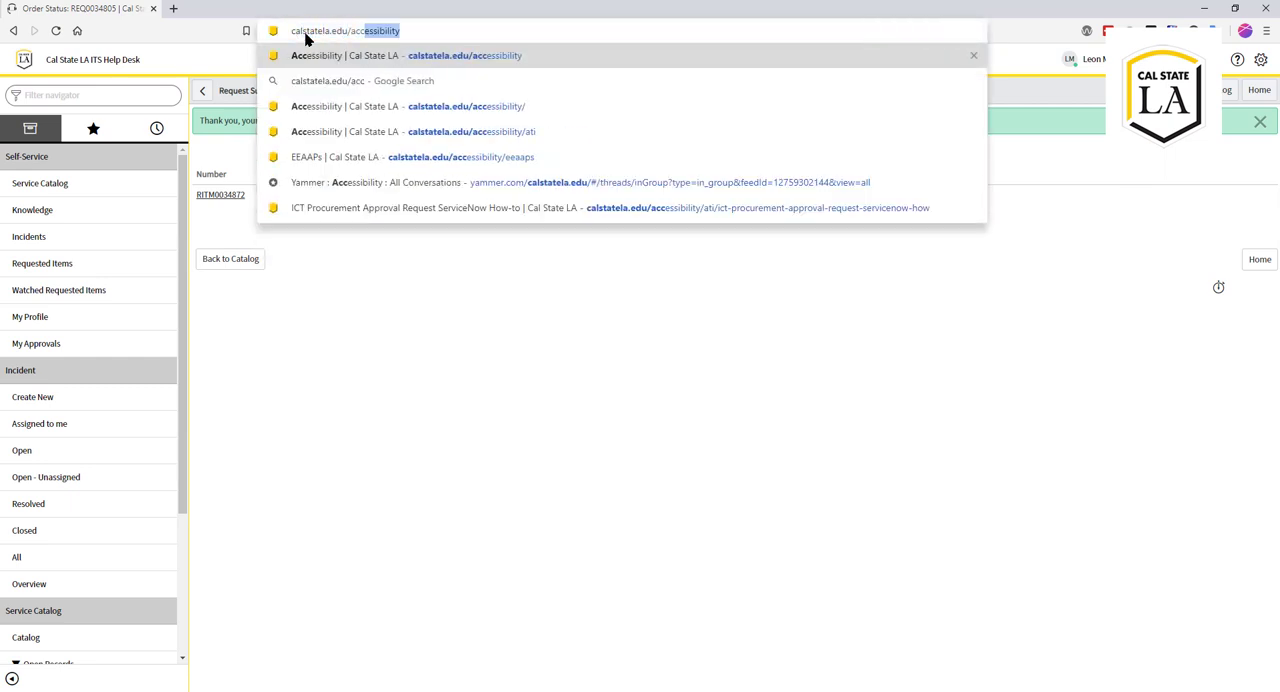
key(Return)
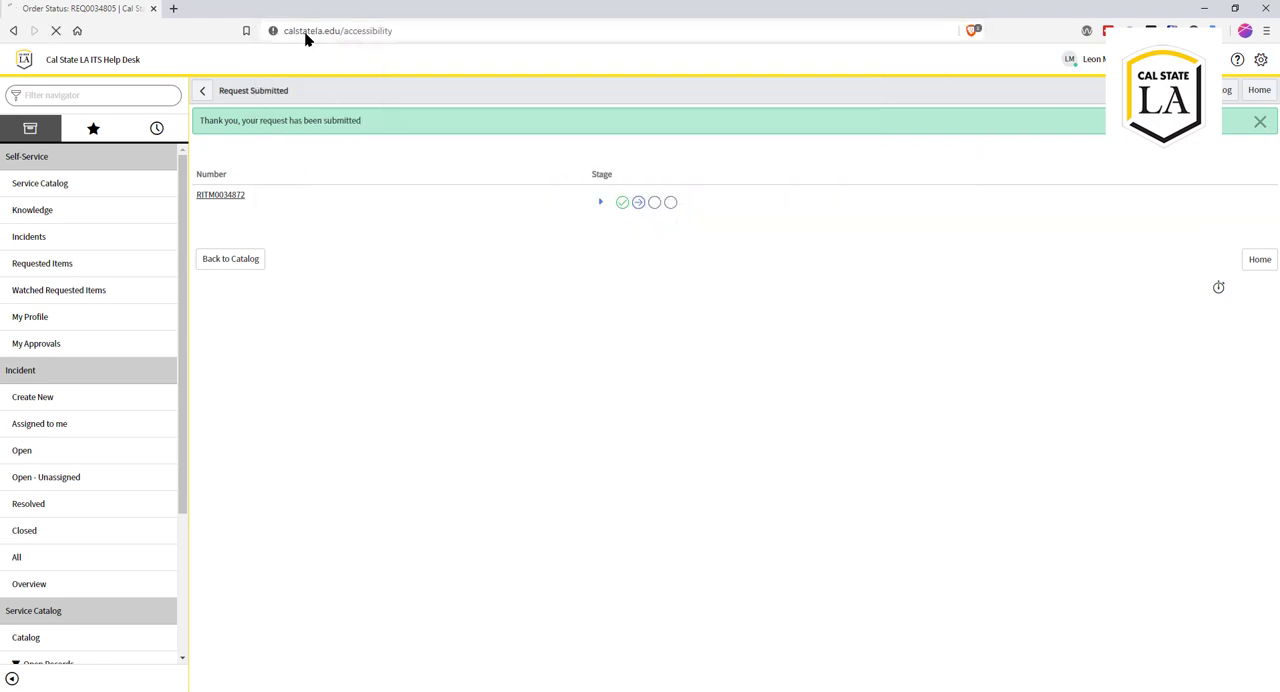
Step: Open the ICT Procurement section and review its subpage links, the note on the ServiceNow process, the product categories and the contact list
scroll(414, 370, down, 5)
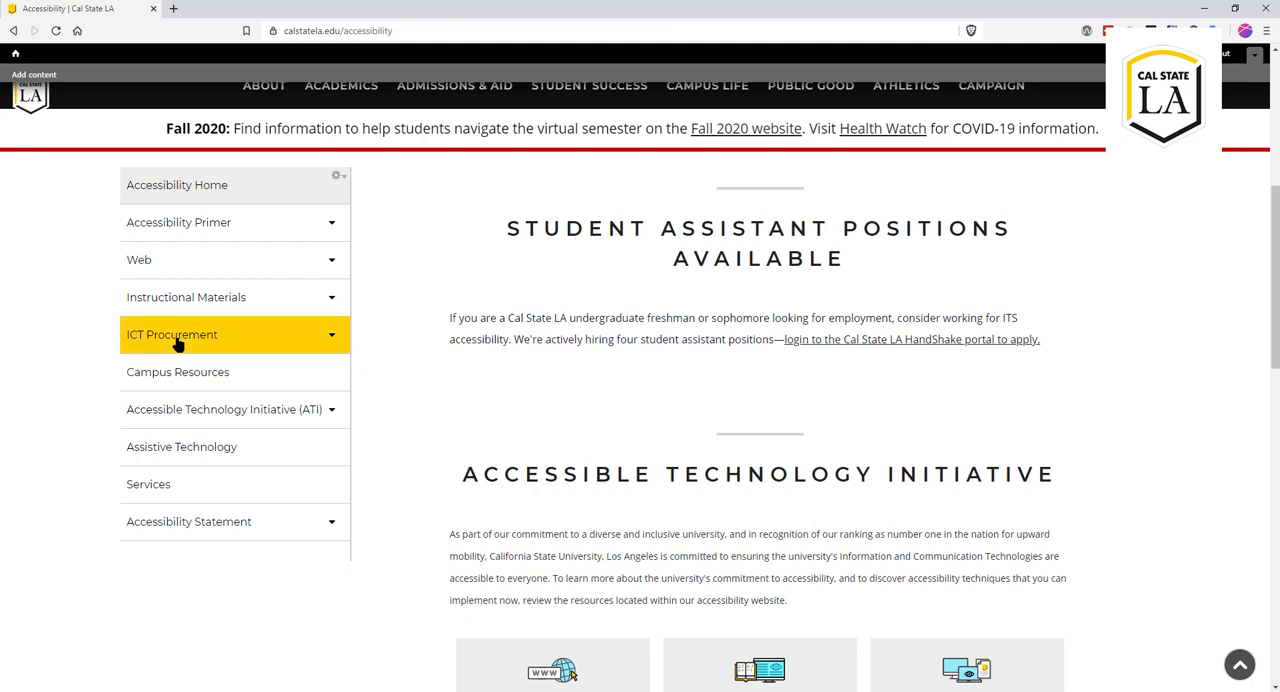
click(176, 343)
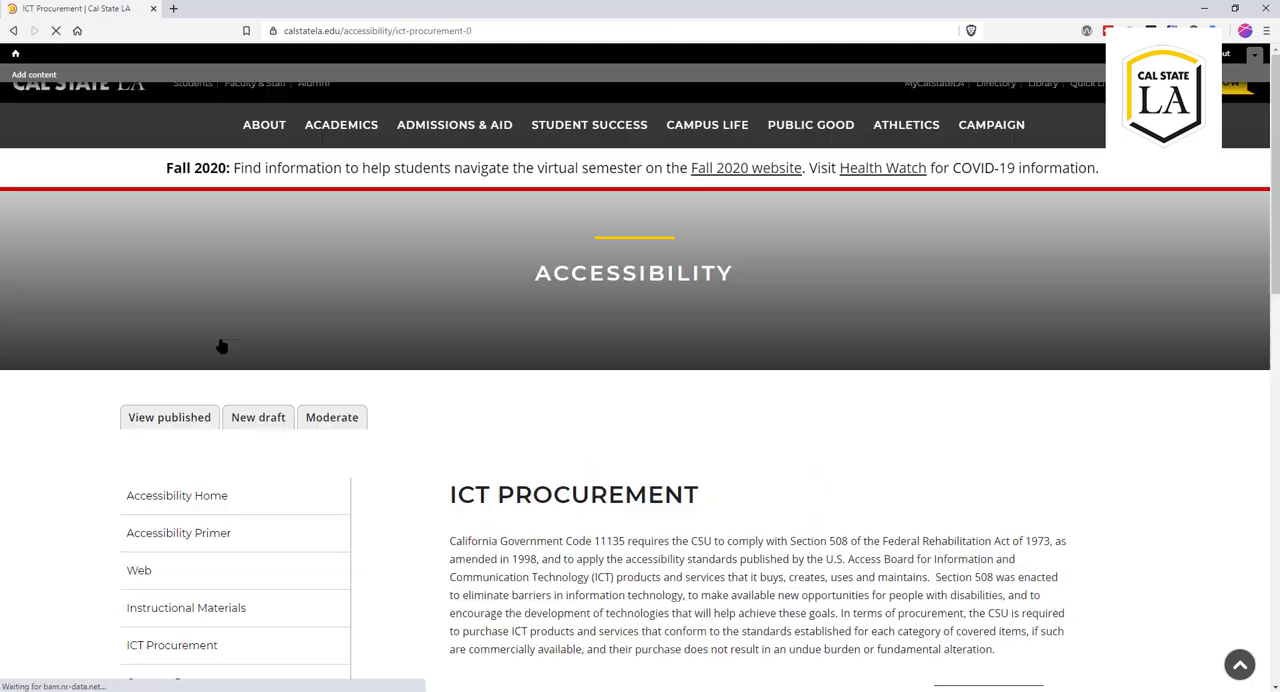
scroll(776, 516, down, 2)
scroll(776, 516, down, 1)
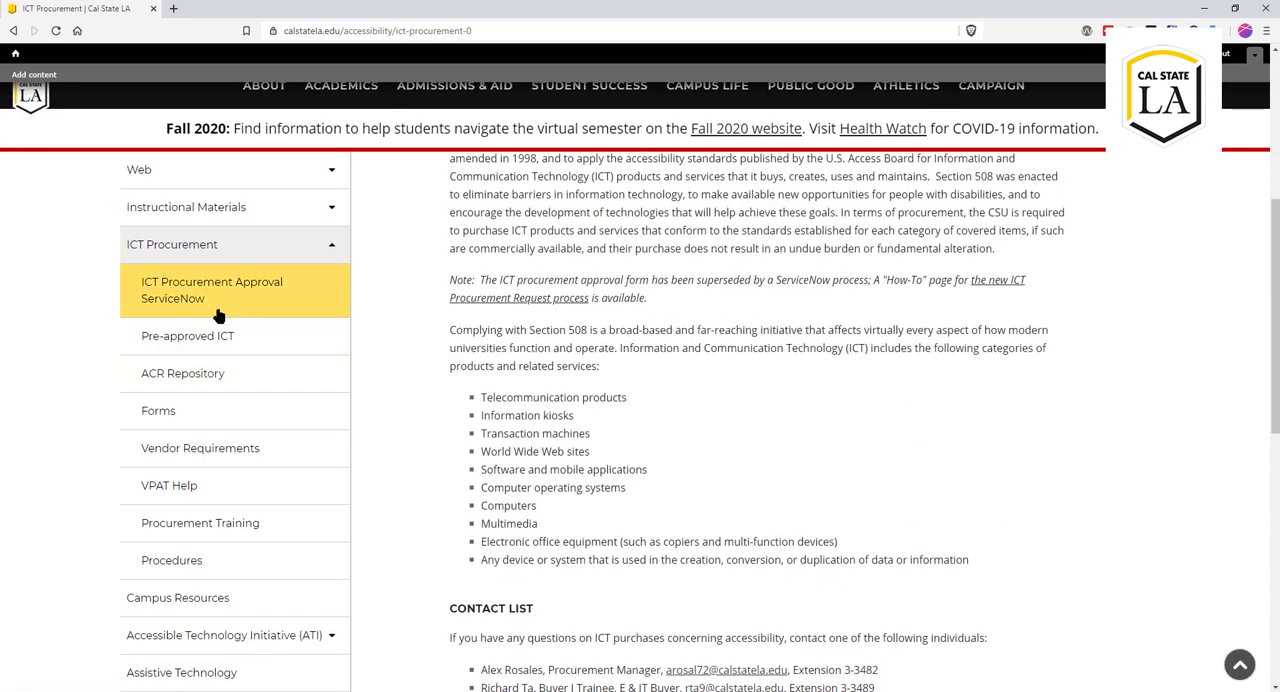
scroll(768, 408, up, 1)
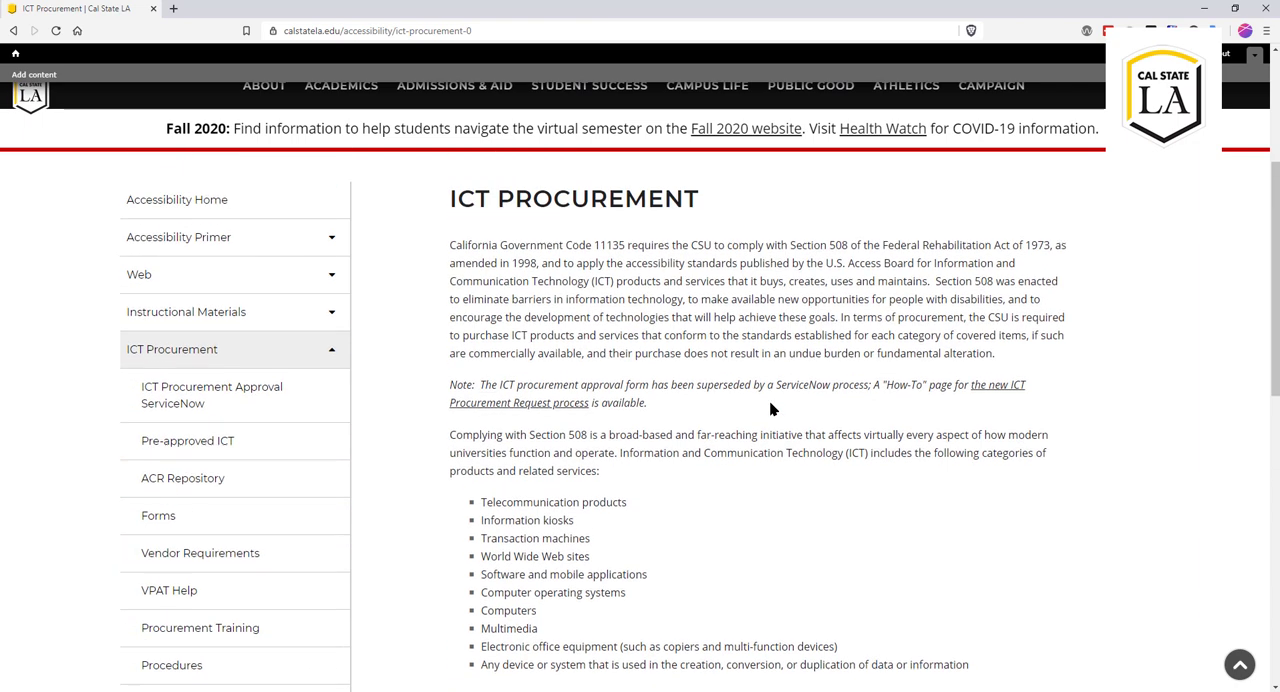
scroll(754, 446, down, 2)
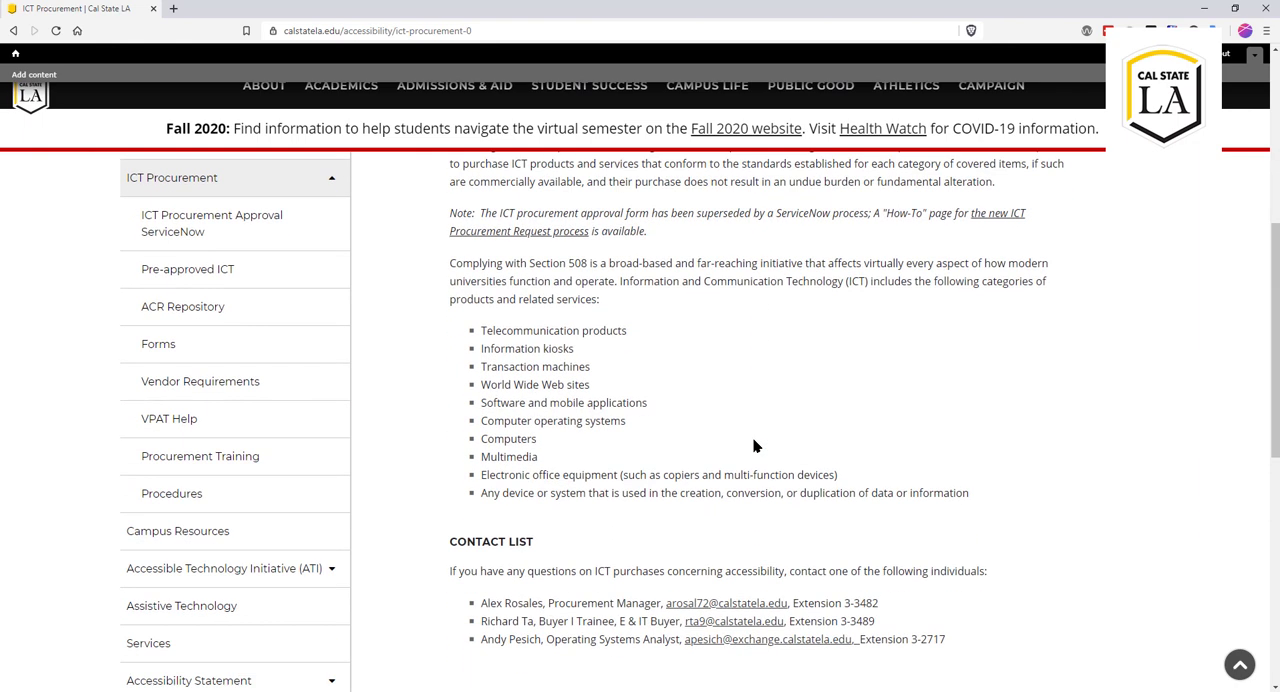
scroll(754, 446, up, 1)
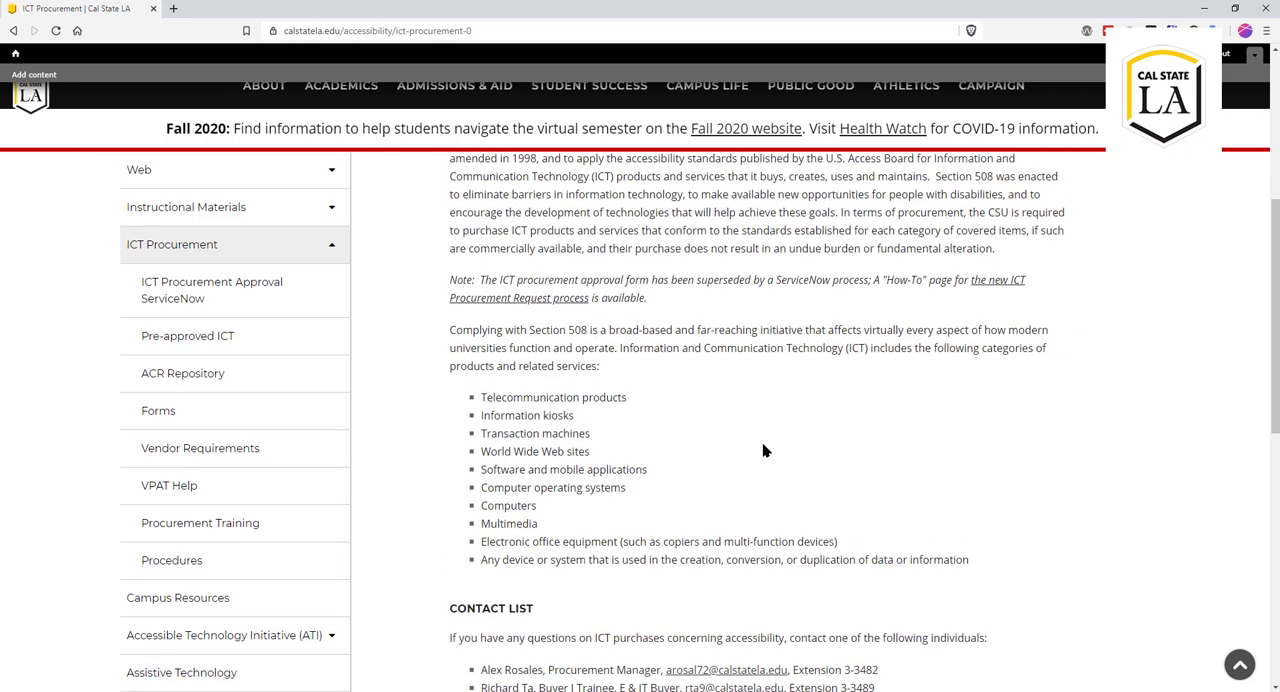
scroll(804, 400, up, 5)
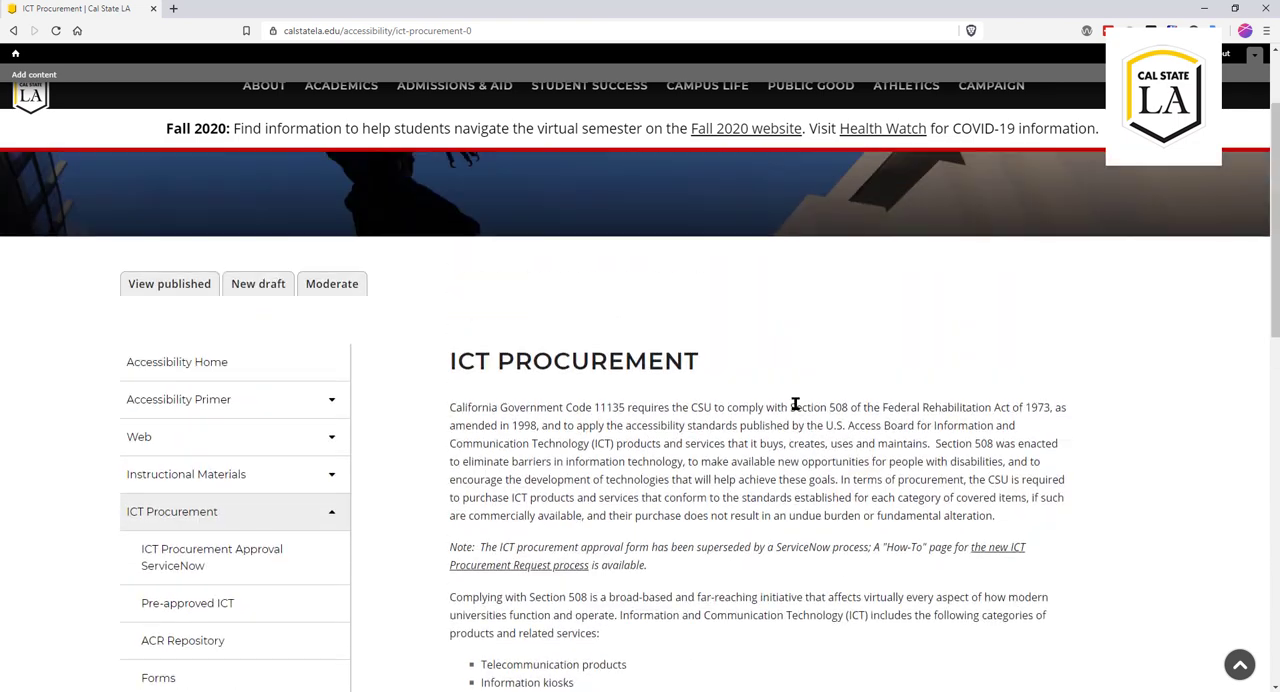